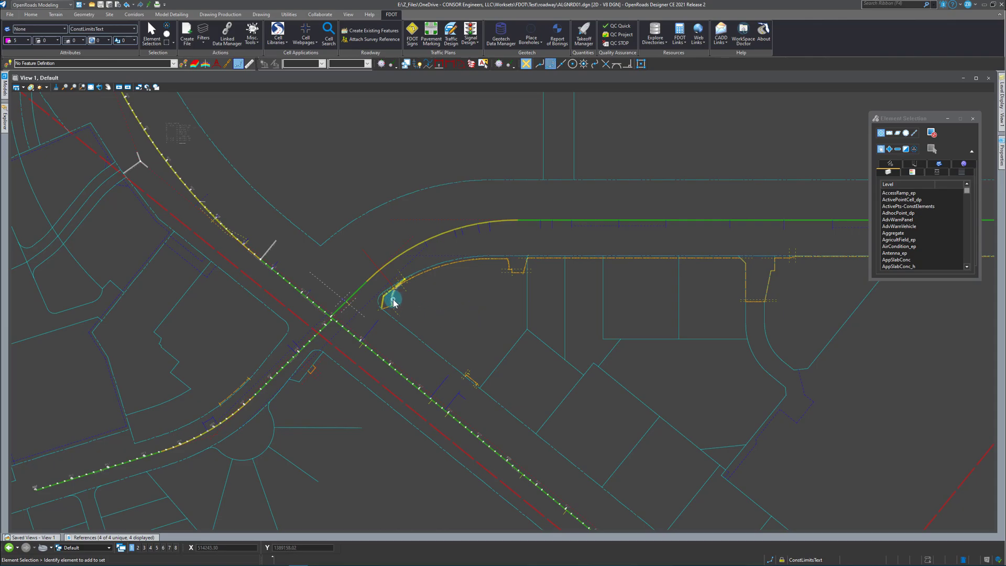
Match the active feature definition to the existing blue dashed construction line, Const Lines Blue Dash, near the road intersection.
{"action": "left_click", "coordinate": [484, 289]}
{"action": "scroll", "coordinate": [401, 255], "scroll_direction": "down", "scroll_amount": 5}
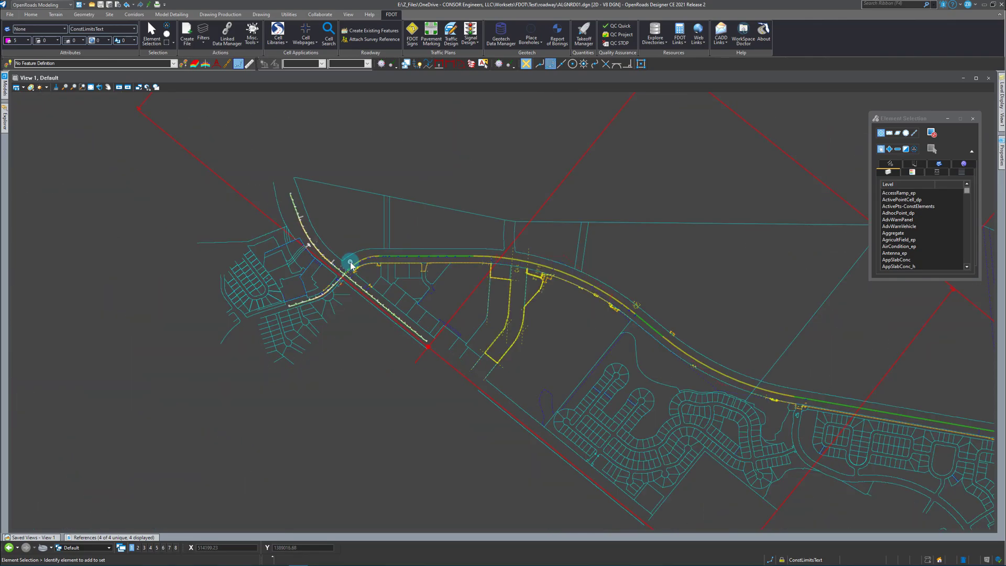
{"action": "scroll", "coordinate": [350, 263], "scroll_direction": "up", "scroll_amount": 4}
{"action": "scroll", "coordinate": [361, 268], "scroll_direction": "up", "scroll_amount": 2}
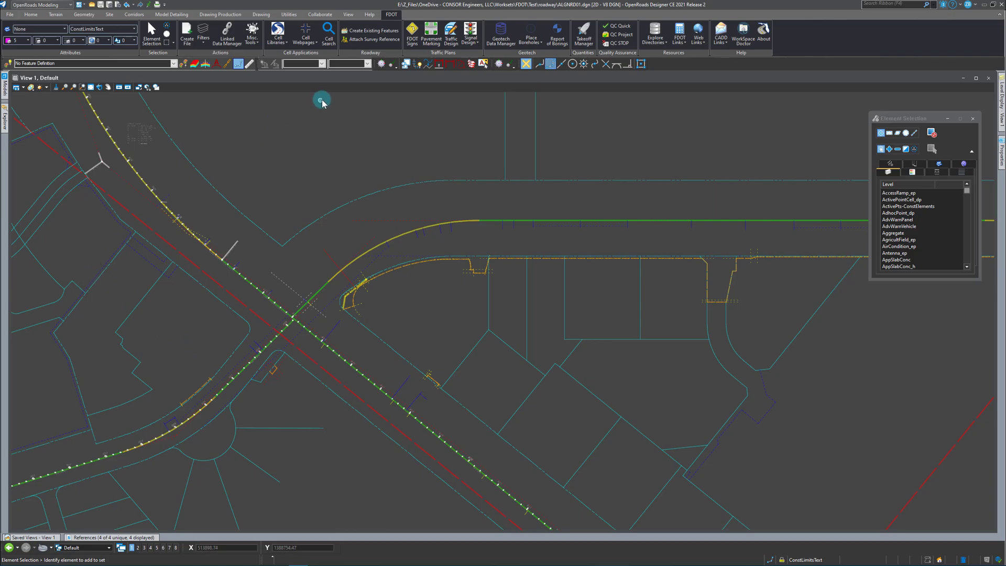
{"action": "left_click", "coordinate": [182, 64]}
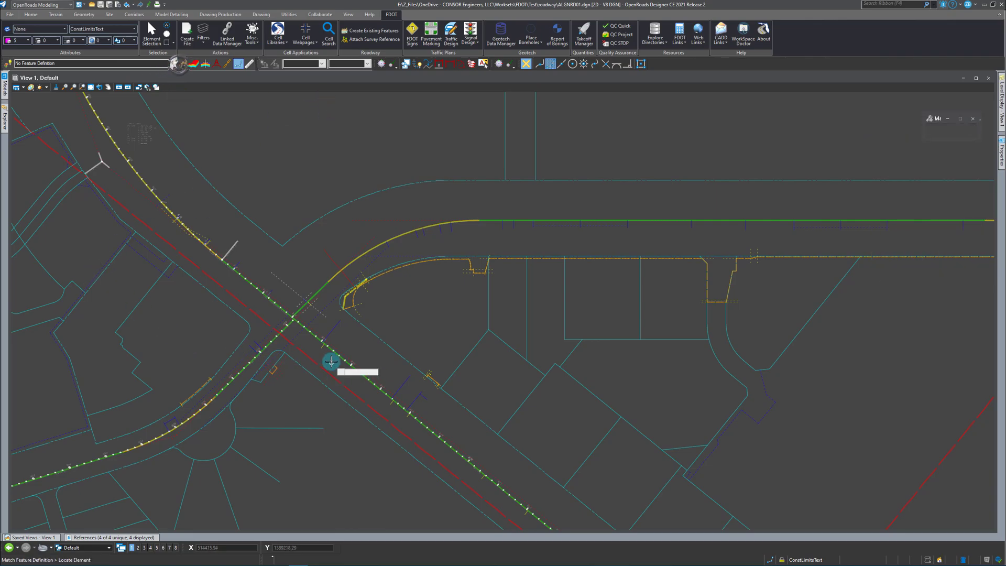
{"action": "left_click", "coordinate": [332, 300]}
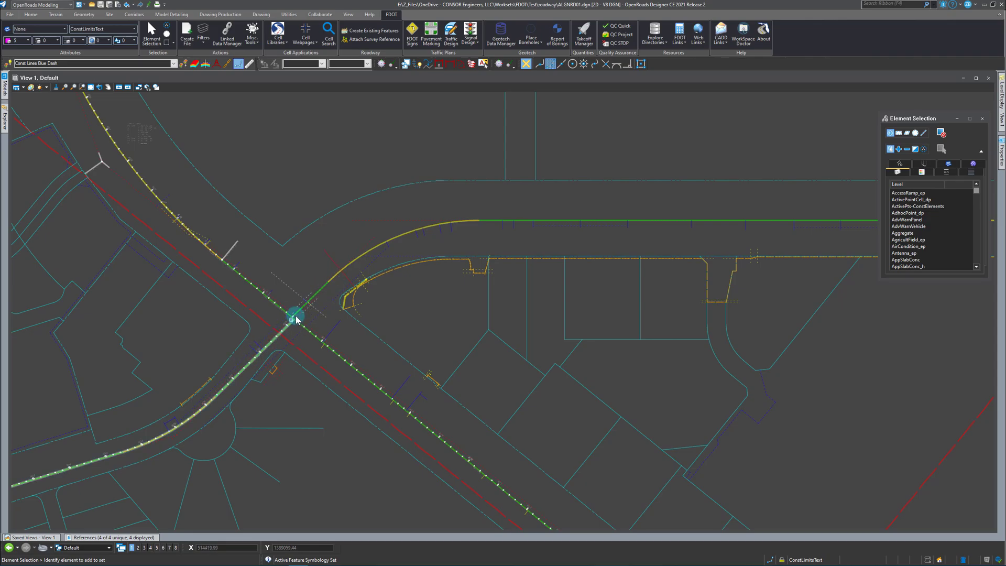
{"action": "left_click", "coordinate": [294, 406]}
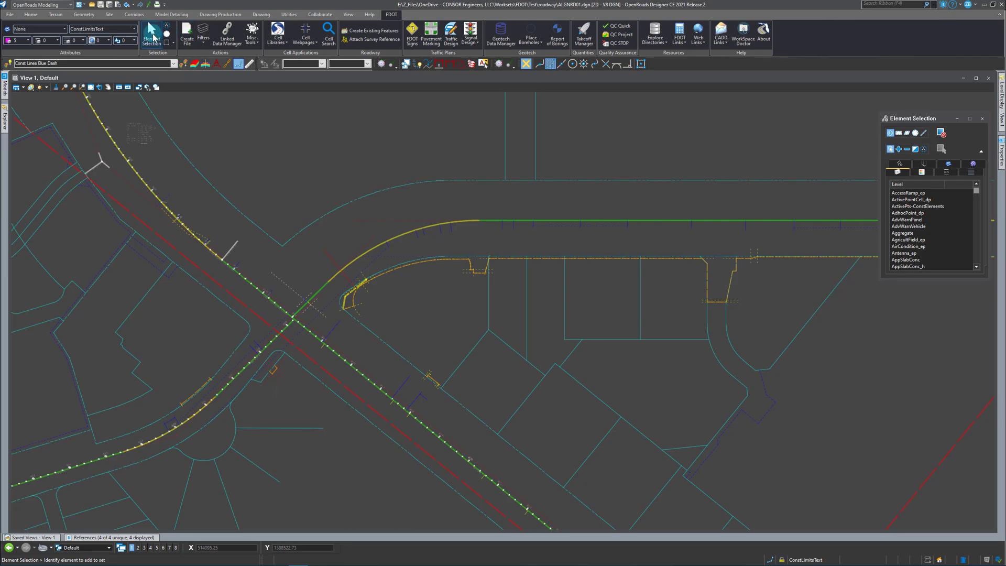
Draw a construction line about 679 ft long across the intersection, starting at the right-of-way tangent point near the cul-de-sac.
{"action": "left_click", "coordinate": [85, 14]}
{"action": "left_click", "coordinate": [304, 30]}
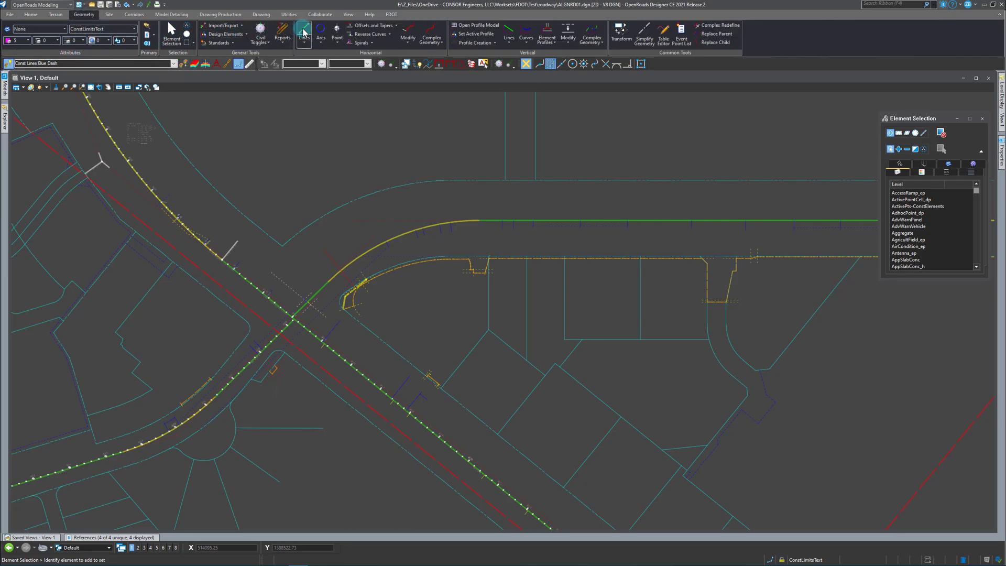
{"action": "scroll", "coordinate": [229, 406], "scroll_direction": "up", "scroll_amount": 2}
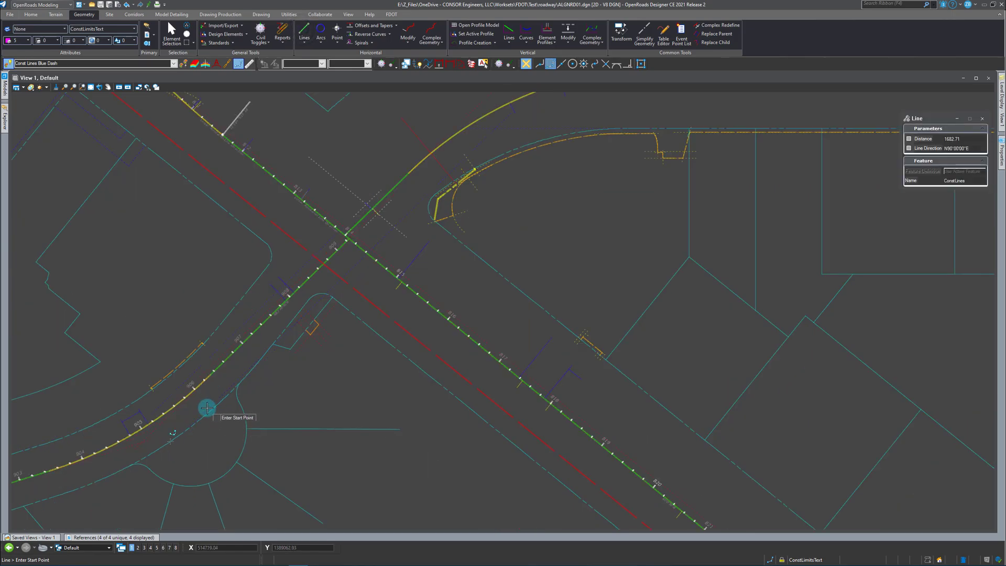
{"action": "left_click", "coordinate": [215, 402]}
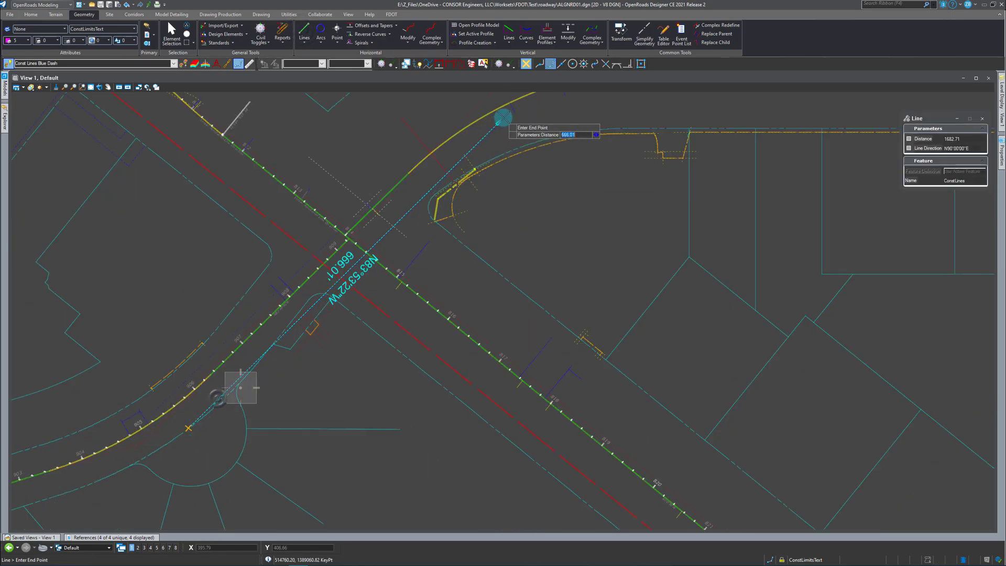
{"action": "left_click", "coordinate": [505, 141]}
{"action": "key", "text": "Escape"}
Extend both ends of the construction line across the intersection beyond the adjoining right-of-way curves.
{"action": "left_click", "coordinate": [430, 199]}
{"action": "scroll", "coordinate": [487, 139], "scroll_direction": "down", "scroll_amount": 2}
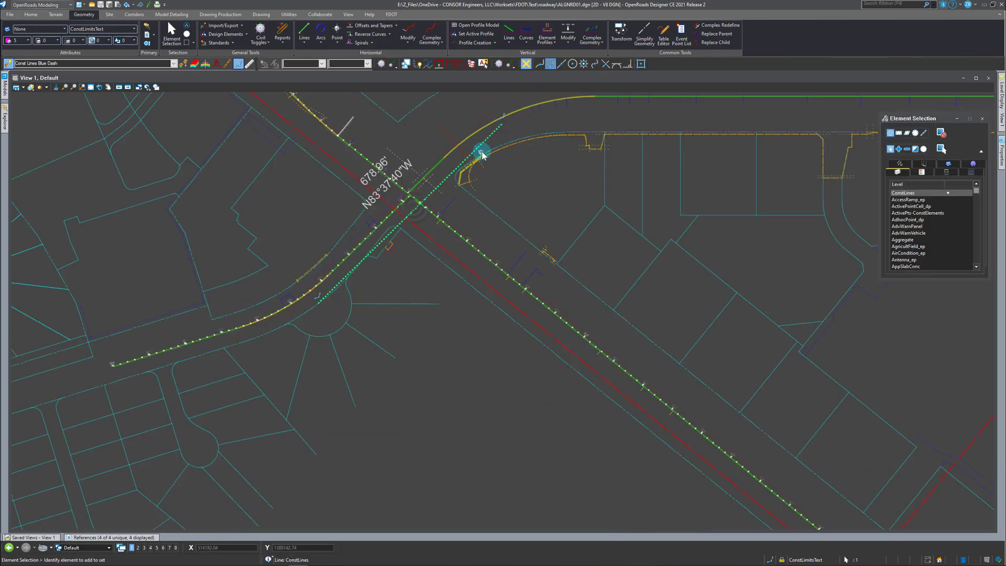
{"action": "left_click", "coordinate": [510, 120]}
{"action": "scroll", "coordinate": [518, 192], "scroll_direction": "down", "scroll_amount": 2}
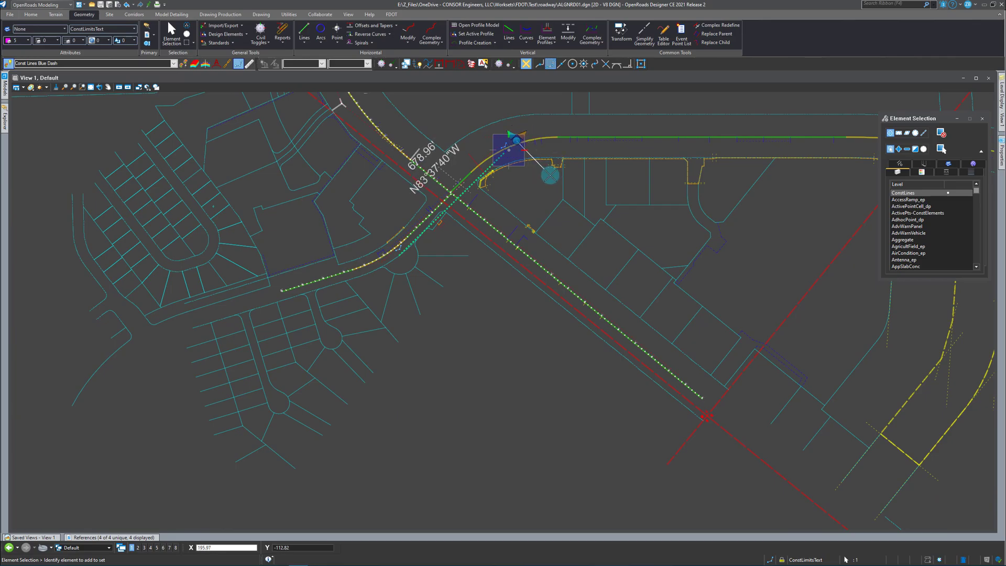
{"action": "left_click", "coordinate": [547, 170]}
{"action": "left_click", "coordinate": [394, 262]}
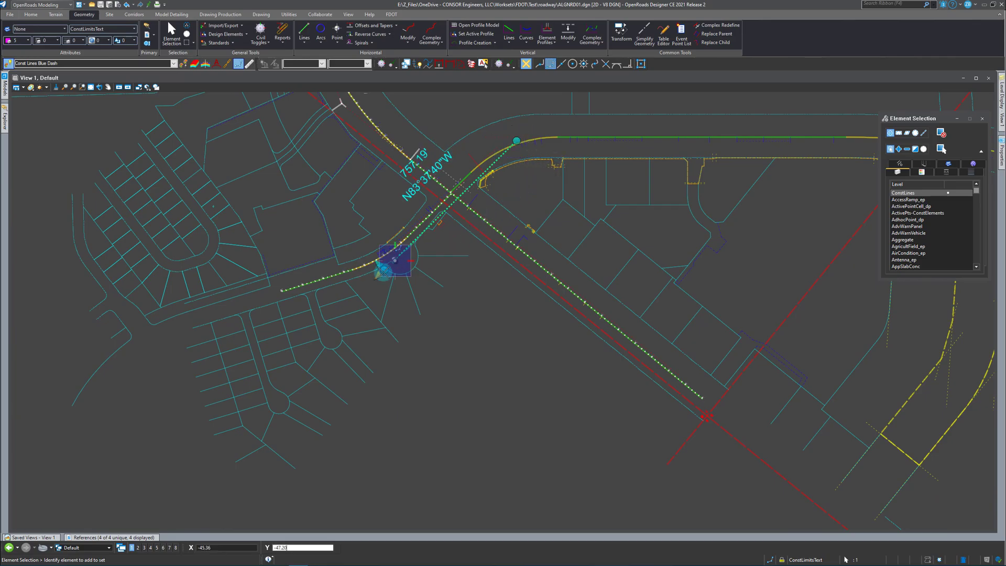
{"action": "scroll", "coordinate": [352, 306], "scroll_direction": "up", "scroll_amount": 2}
{"action": "left_click", "coordinate": [351, 305]}
{"action": "left_click", "coordinate": [518, 310]}
{"action": "scroll", "coordinate": [405, 401], "scroll_direction": "down", "scroll_amount": 4}
{"action": "scroll", "coordinate": [445, 286], "scroll_direction": "up", "scroll_amount": 2}
{"action": "left_click", "coordinate": [475, 268]}
{"action": "left_click", "coordinate": [464, 265]}
{"action": "left_click", "coordinate": [479, 281]}
{"action": "left_click", "coordinate": [518, 357]}
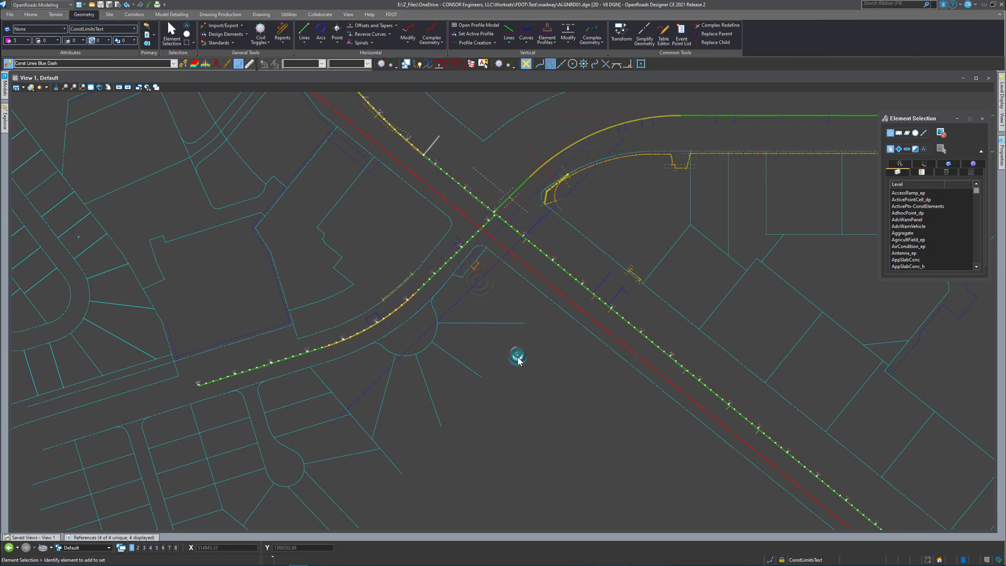
{"action": "key", "text": "ctrl+z"}
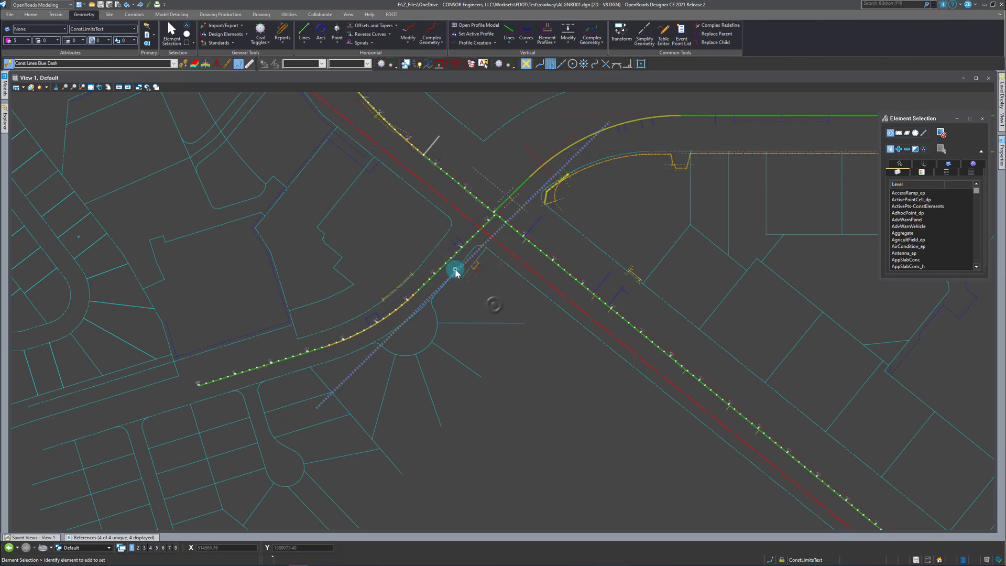
Measure the perpendicular distance from the straight existing right-of-way line below the road to the road's centerline.
{"action": "scroll", "coordinate": [225, 285], "scroll_direction": "down", "scroll_amount": 2}
{"action": "scroll", "coordinate": [495, 202], "scroll_direction": "up", "scroll_amount": 2}
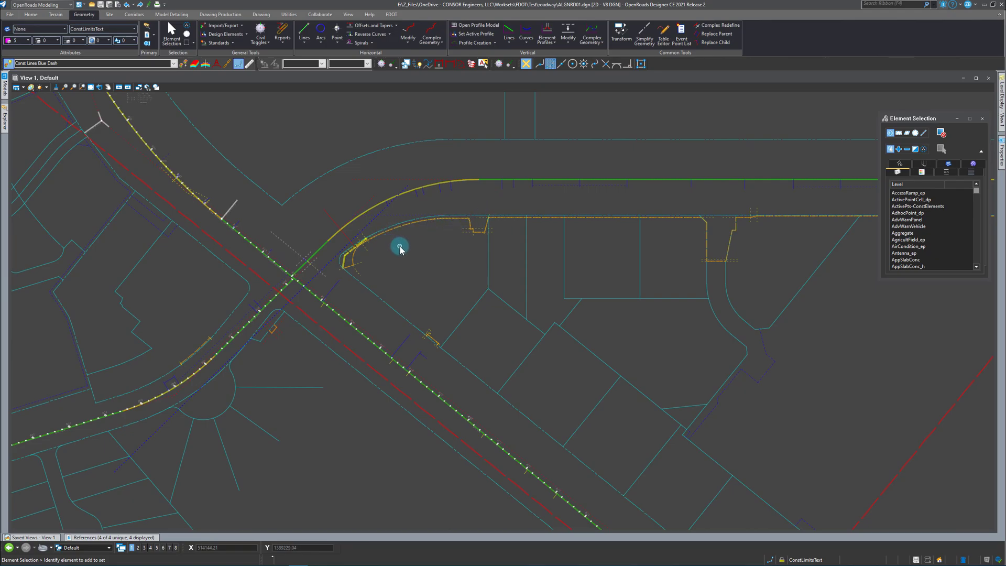
{"action": "scroll", "coordinate": [326, 262], "scroll_direction": "down", "scroll_amount": 2}
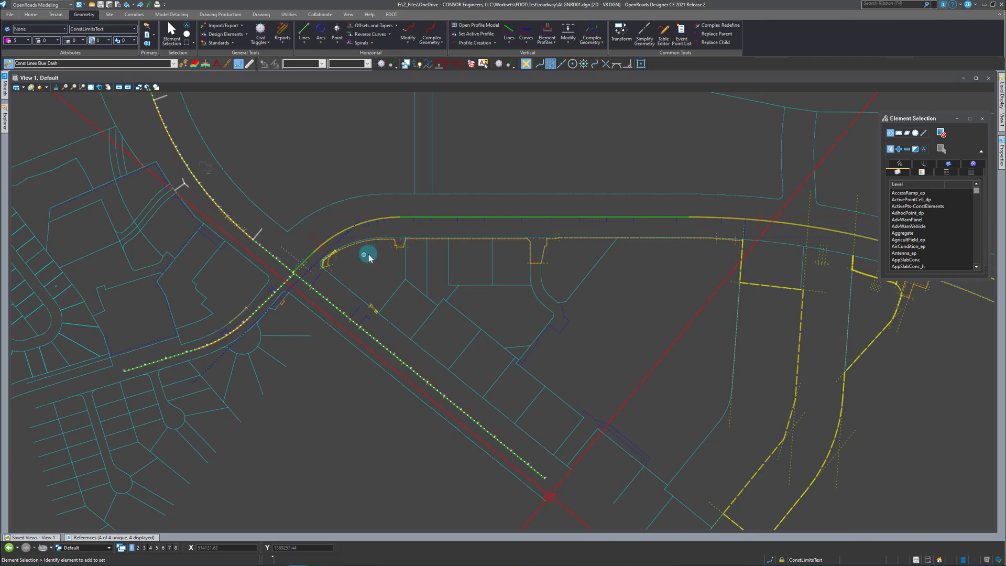
{"action": "scroll", "coordinate": [442, 227], "scroll_direction": "up", "scroll_amount": 2}
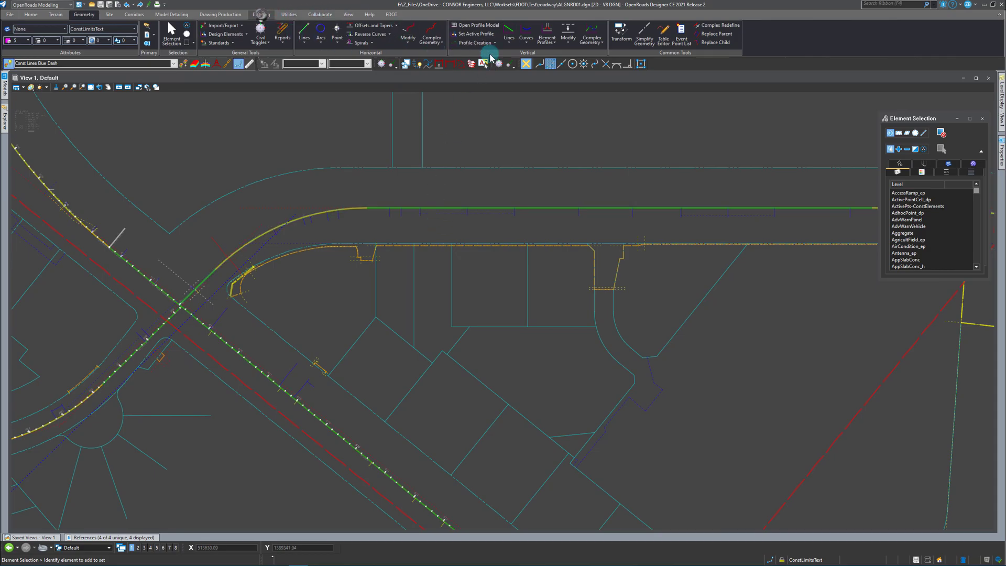
{"action": "left_click", "coordinate": [261, 14]}
{"action": "left_click", "coordinate": [556, 33]}
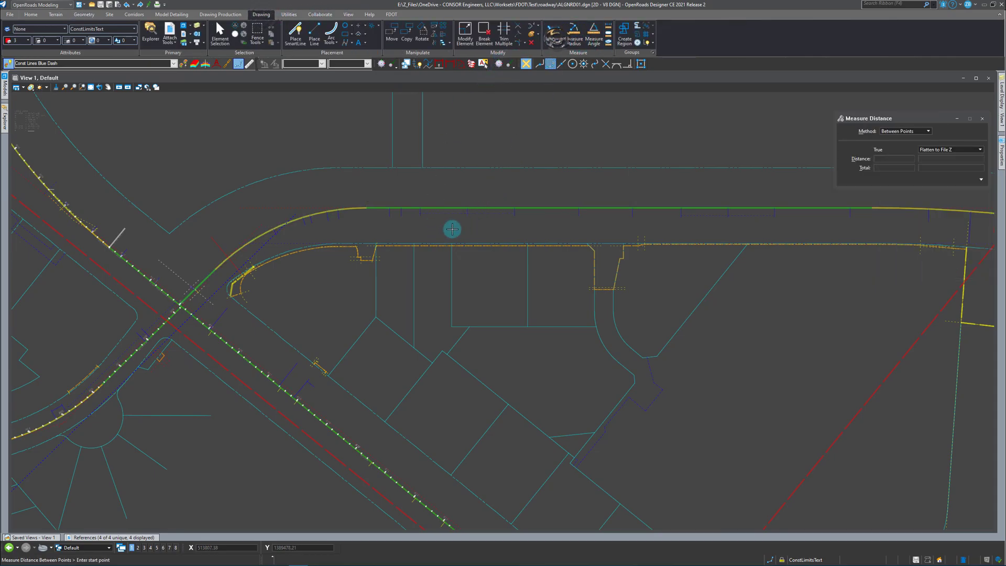
{"action": "left_click", "coordinate": [905, 131]}
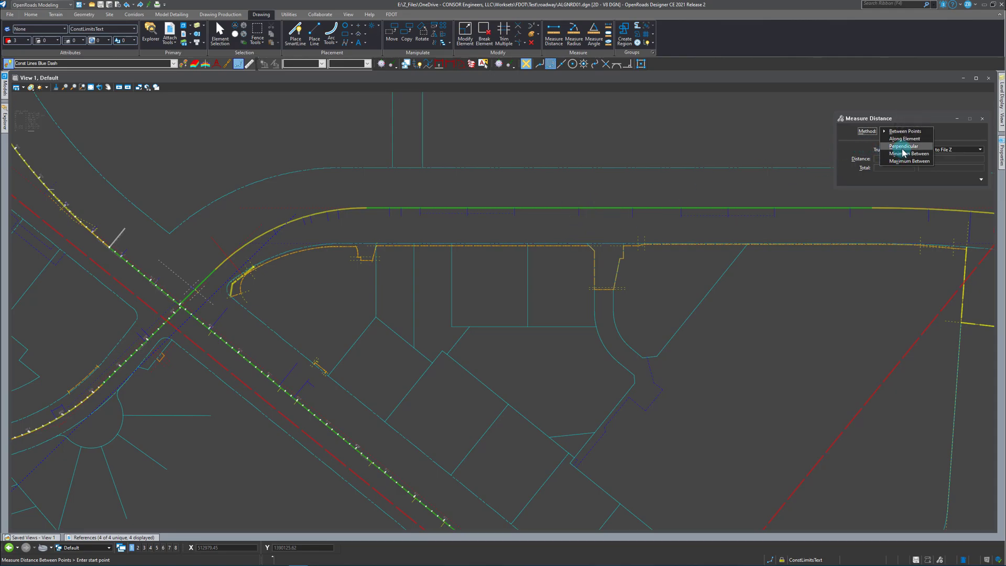
{"action": "left_click", "coordinate": [904, 146]}
{"action": "left_click", "coordinate": [535, 242]}
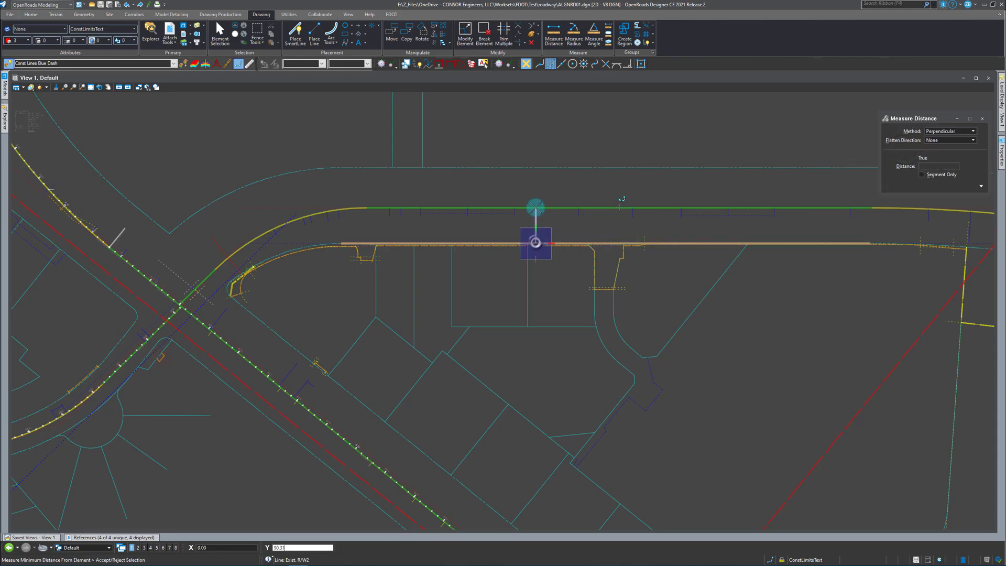
{"action": "left_click", "coordinate": [535, 209]}
{"action": "right_click", "coordinate": [531, 225]}
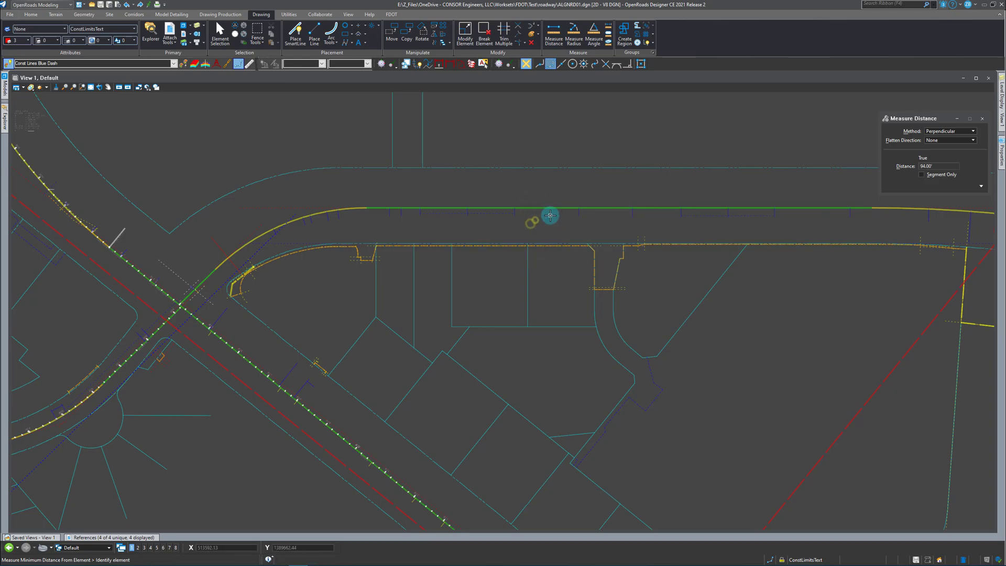
{"action": "scroll", "coordinate": [261, 226], "scroll_direction": "down", "scroll_amount": 2}
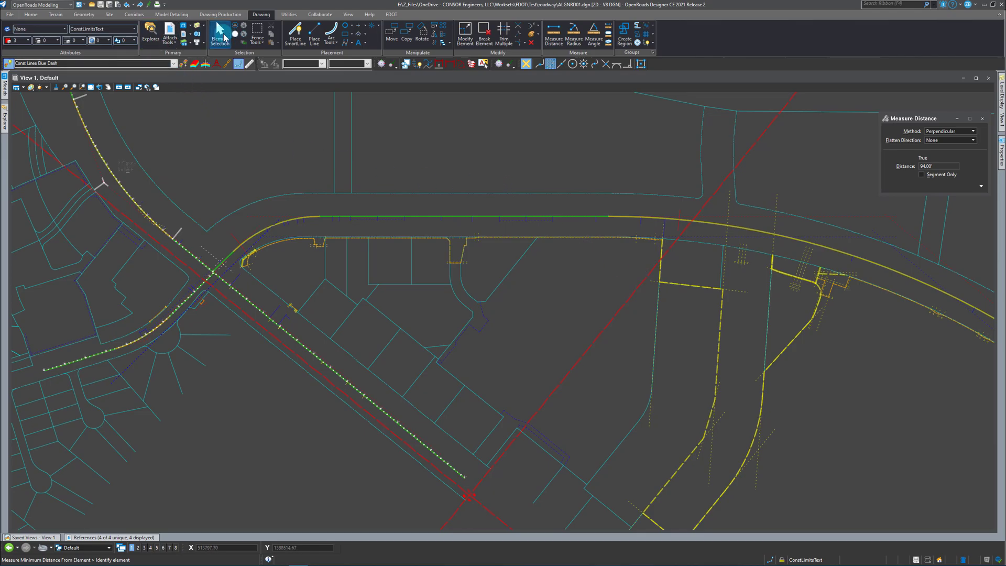
{"action": "left_click", "coordinate": [220, 34]}
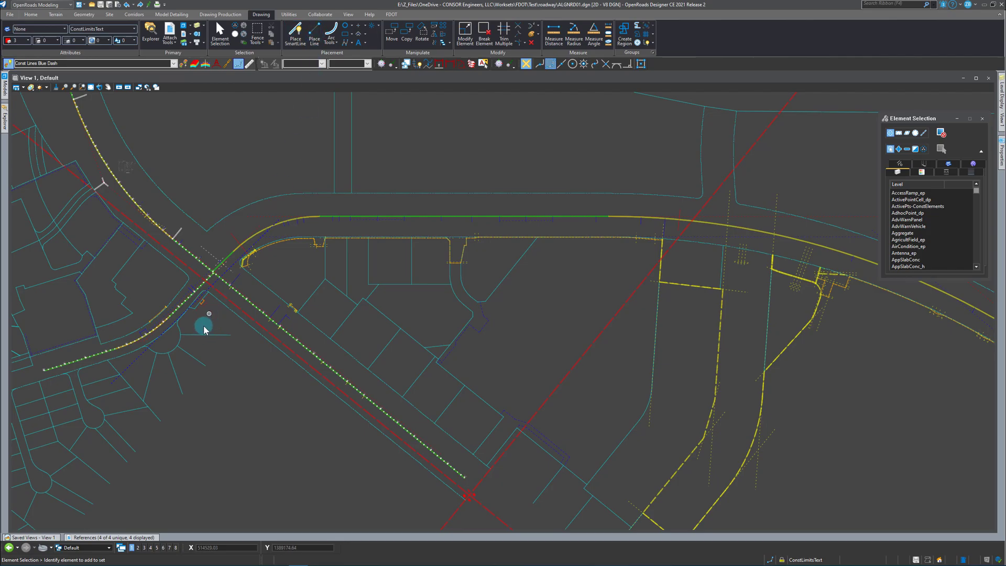
Hide the ALGNRD01_PB_CL.dgn reference and draw a construction line about 1394 ft long along the straight right-of-way segment below the road.
{"action": "left_click", "coordinate": [88, 539]}
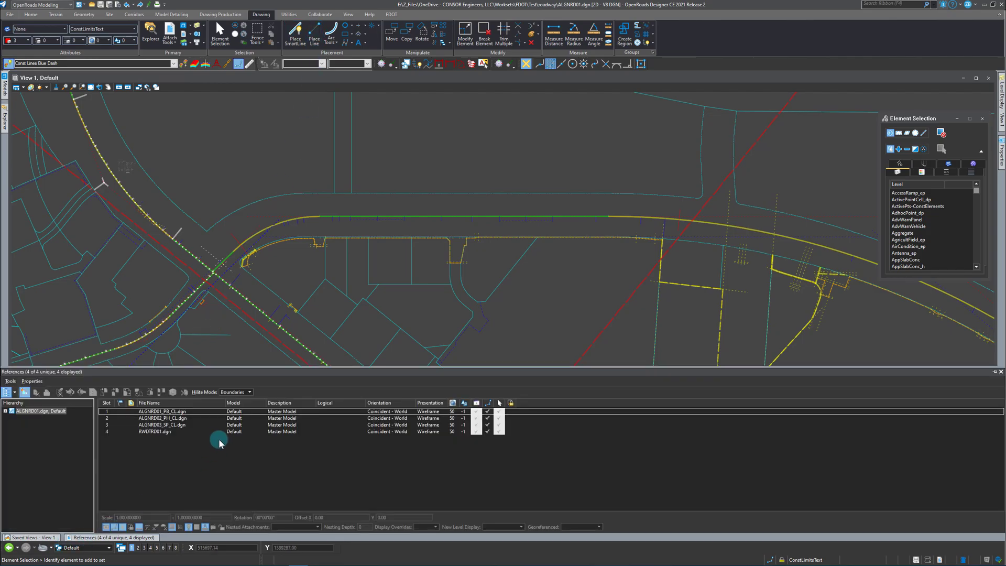
{"action": "left_click", "coordinate": [476, 411]}
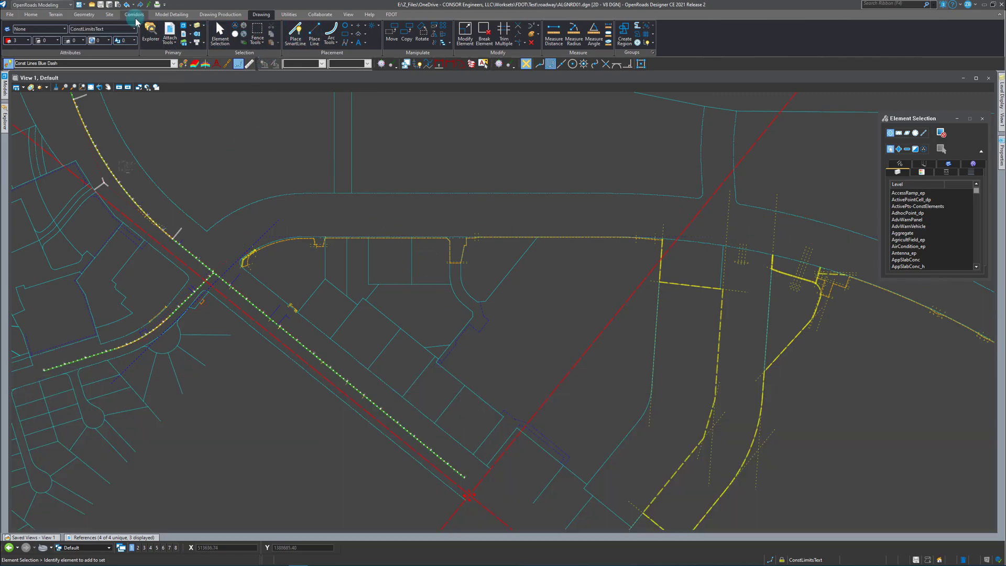
{"action": "left_click", "coordinate": [86, 16]}
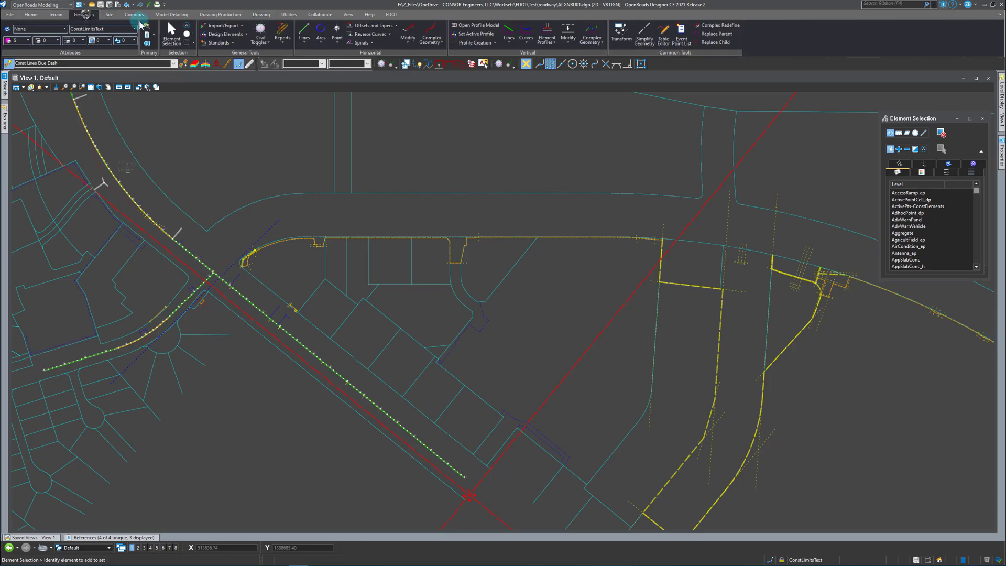
{"action": "left_click", "coordinate": [304, 32]}
{"action": "scroll", "coordinate": [325, 238], "scroll_direction": "up", "scroll_amount": 2}
{"action": "left_click", "coordinate": [280, 247]}
{"action": "scroll", "coordinate": [168, 272], "scroll_direction": "down", "scroll_amount": 2}
{"action": "scroll", "coordinate": [713, 262], "scroll_direction": "up", "scroll_amount": 3}
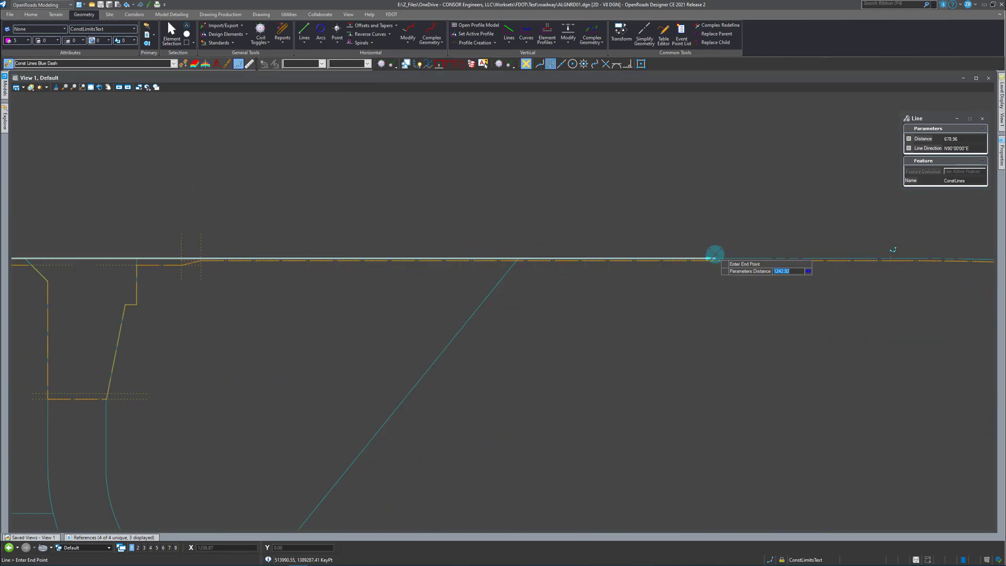
{"action": "left_click", "coordinate": [684, 267]}
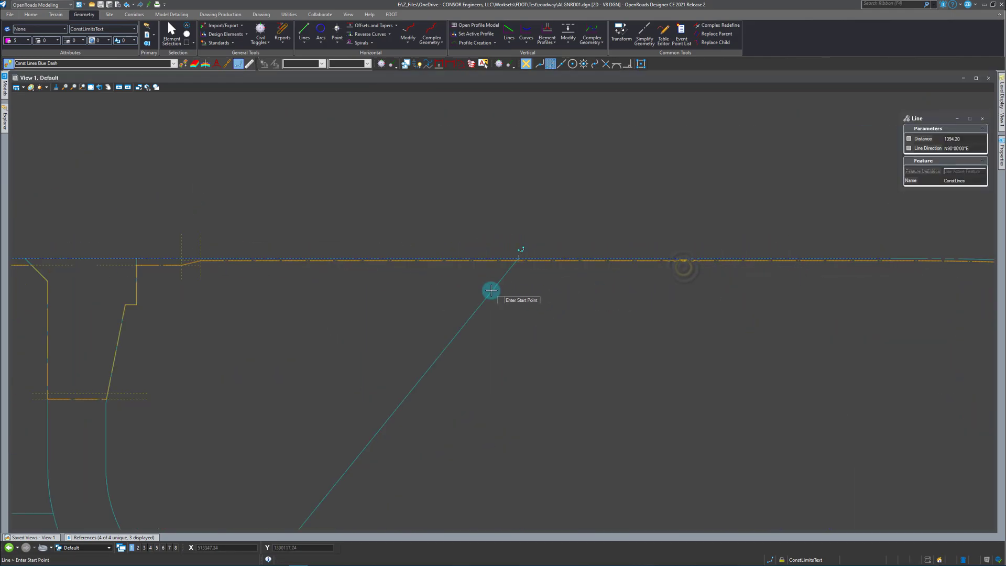
{"action": "key", "text": "Escape"}
Extend both ends of the horizontal construction line beyond the right-of-way curves, first lengthening its right end to about 2228 ft in total.
{"action": "scroll", "coordinate": [587, 253], "scroll_direction": "down", "scroll_amount": 2}
{"action": "left_click", "coordinate": [696, 257]}
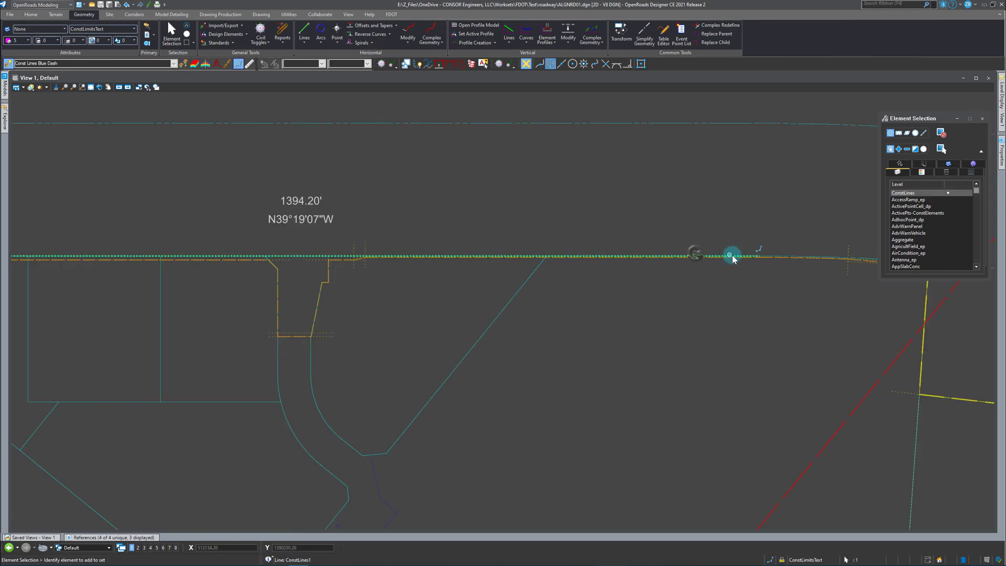
{"action": "scroll", "coordinate": [566, 270], "scroll_direction": "down", "scroll_amount": 2}
{"action": "scroll", "coordinate": [704, 291], "scroll_direction": "down", "scroll_amount": 1}
{"action": "scroll", "coordinate": [791, 303], "scroll_direction": "up", "scroll_amount": 1}
{"action": "left_click", "coordinate": [827, 291]}
{"action": "scroll", "coordinate": [833, 309], "scroll_direction": "down", "scroll_amount": 2}
{"action": "scroll", "coordinate": [569, 297], "scroll_direction": "up", "scroll_amount": 3}
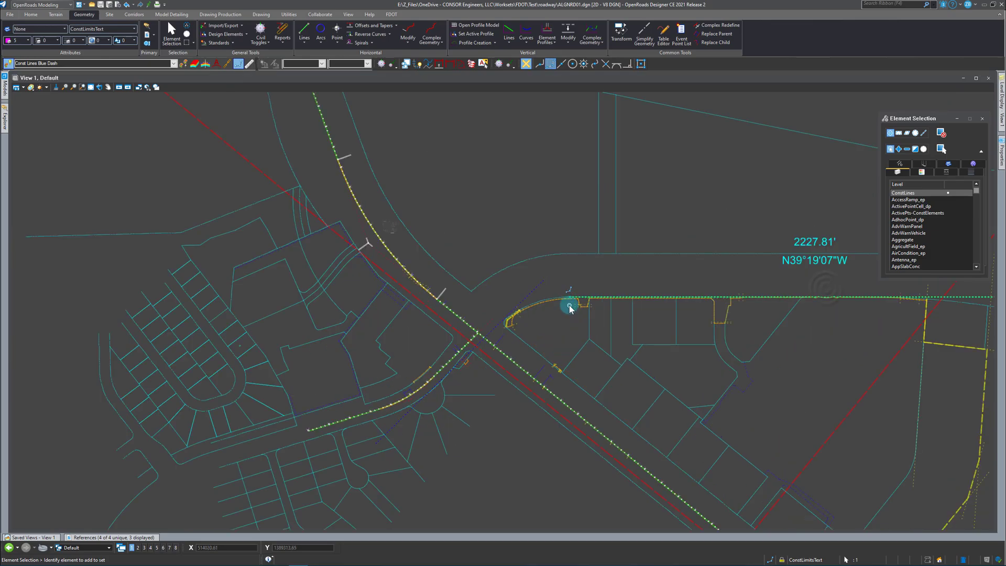
{"action": "left_click", "coordinate": [560, 290]}
{"action": "left_click", "coordinate": [442, 284]}
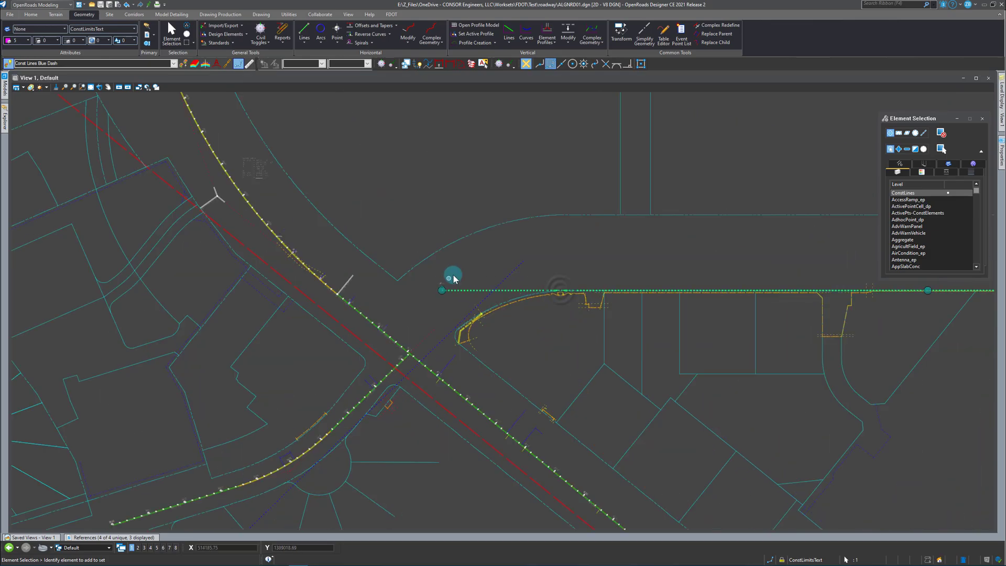
{"action": "left_click", "coordinate": [462, 266]}
Draw a construction line about 256 ft long along the straight right-of-way segment between the two curves farther down the road.
{"action": "scroll", "coordinate": [308, 257], "scroll_direction": "down", "scroll_amount": 6}
{"action": "scroll", "coordinate": [614, 316], "scroll_direction": "up", "scroll_amount": 4}
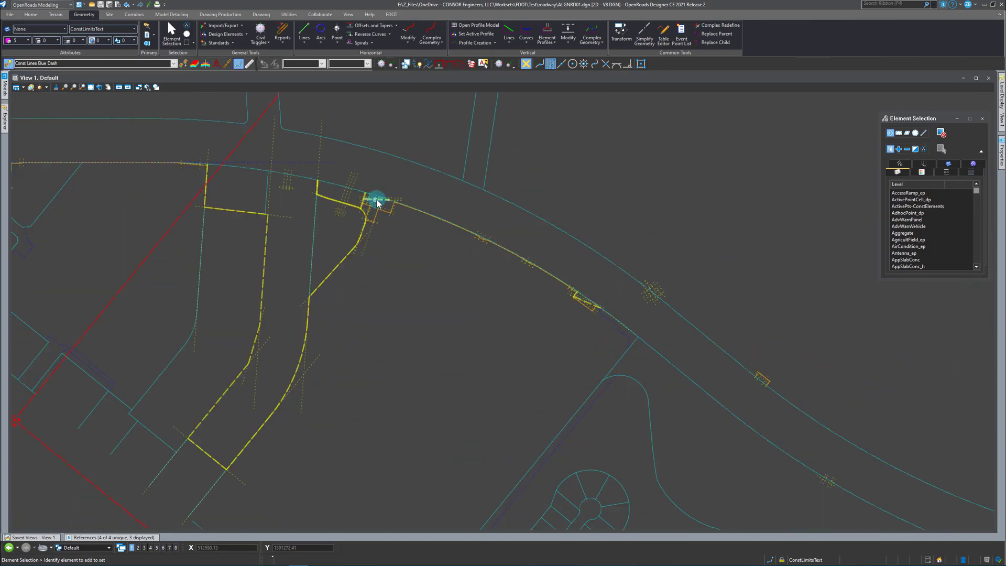
{"action": "scroll", "coordinate": [502, 309], "scroll_direction": "down", "scroll_amount": 2}
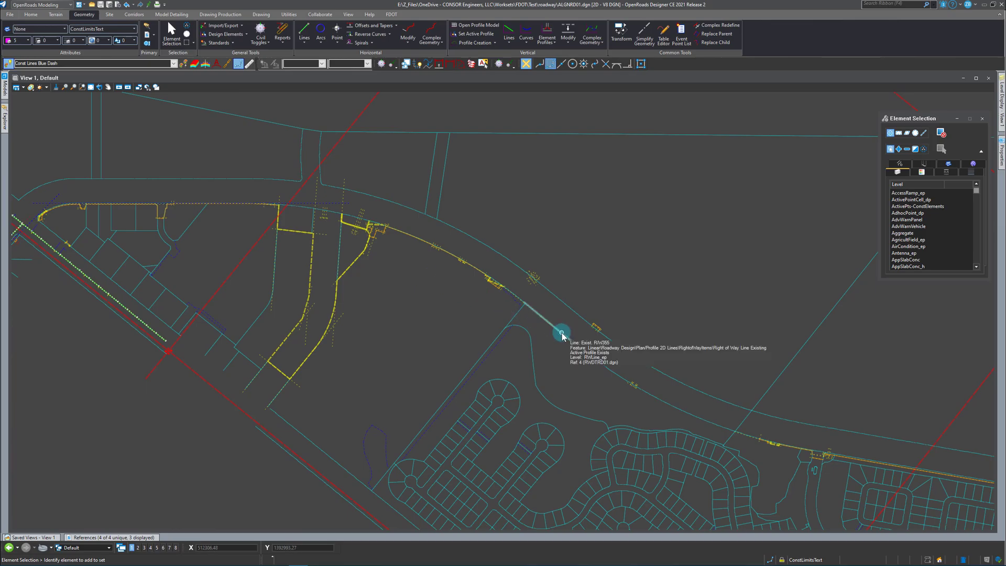
{"action": "left_click", "coordinate": [304, 30]}
{"action": "scroll", "coordinate": [541, 309], "scroll_direction": "up", "scroll_amount": 2}
{"action": "left_click", "coordinate": [524, 301]}
{"action": "left_click", "coordinate": [586, 351]}
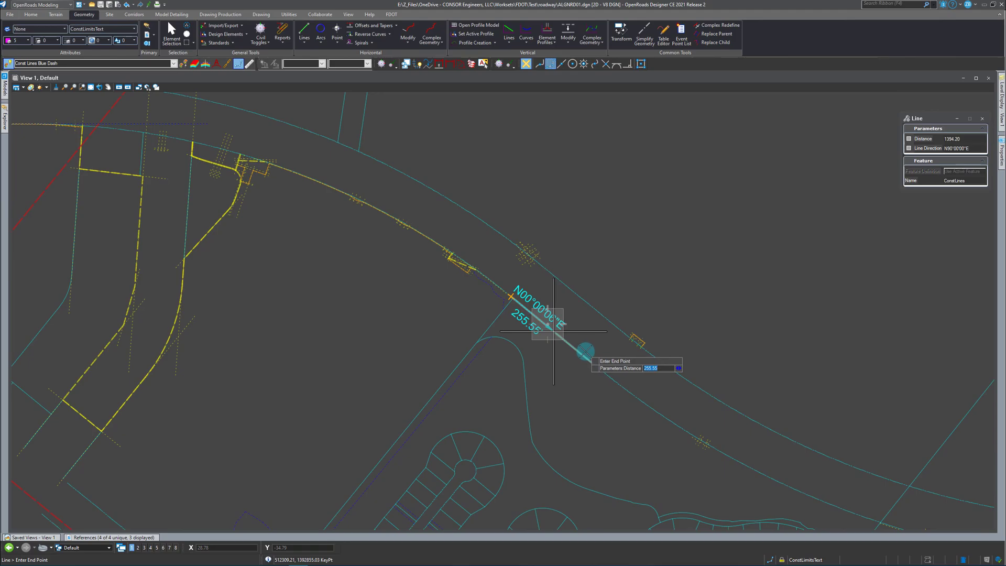
{"action": "right_click", "coordinate": [568, 338]}
Extend both ends of the diagonal construction line beyond the adjoining right-of-way curves to about 2637 ft in total, first lengthening its lower end.
{"action": "left_click", "coordinate": [547, 327]}
{"action": "left_click", "coordinate": [560, 338]}
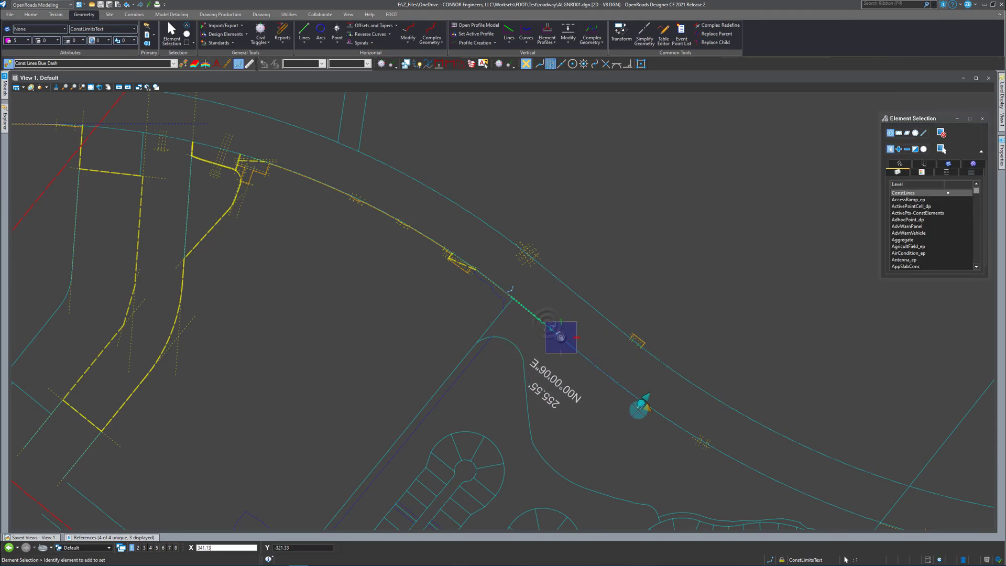
{"action": "left_click", "coordinate": [710, 470]}
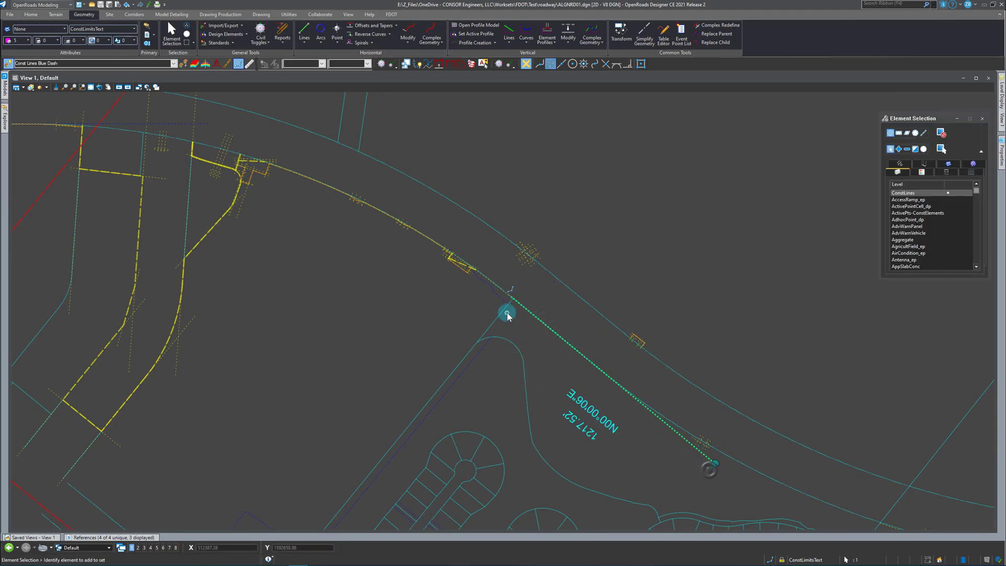
{"action": "left_click", "coordinate": [502, 291]}
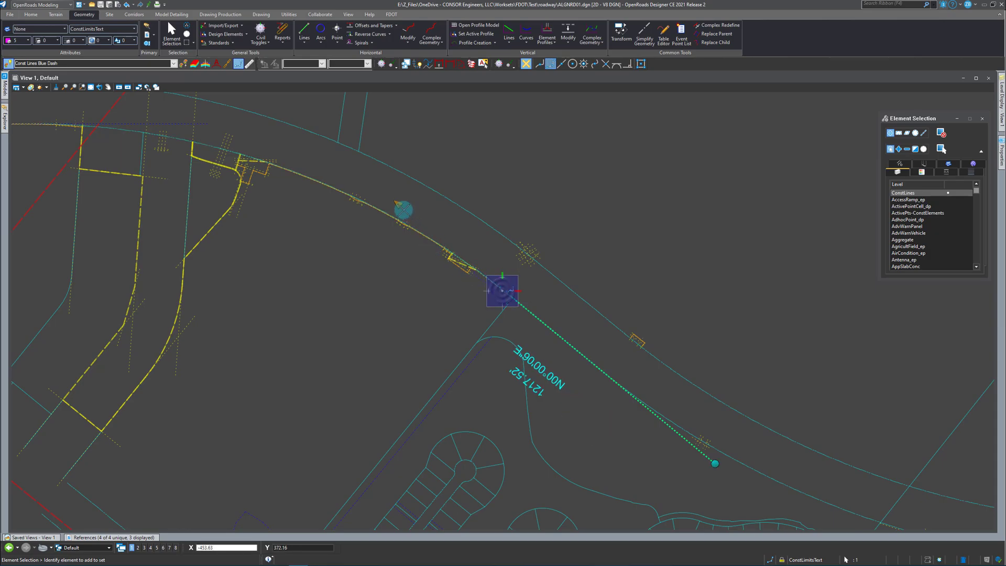
{"action": "left_click", "coordinate": [370, 177]}
{"action": "scroll", "coordinate": [530, 324], "scroll_direction": "down", "scroll_amount": 3}
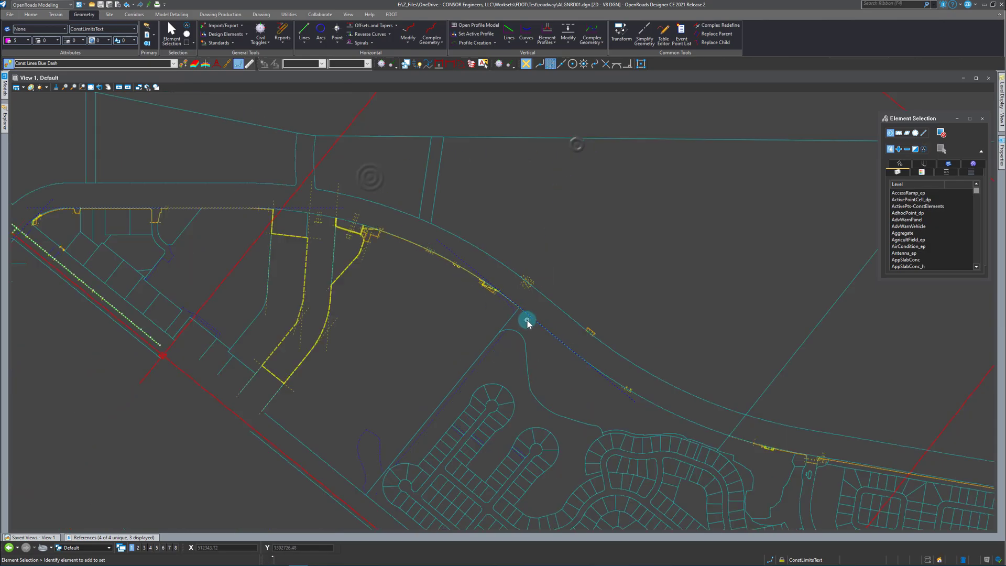
{"action": "left_click", "coordinate": [451, 249]}
{"action": "left_click", "coordinate": [432, 237]}
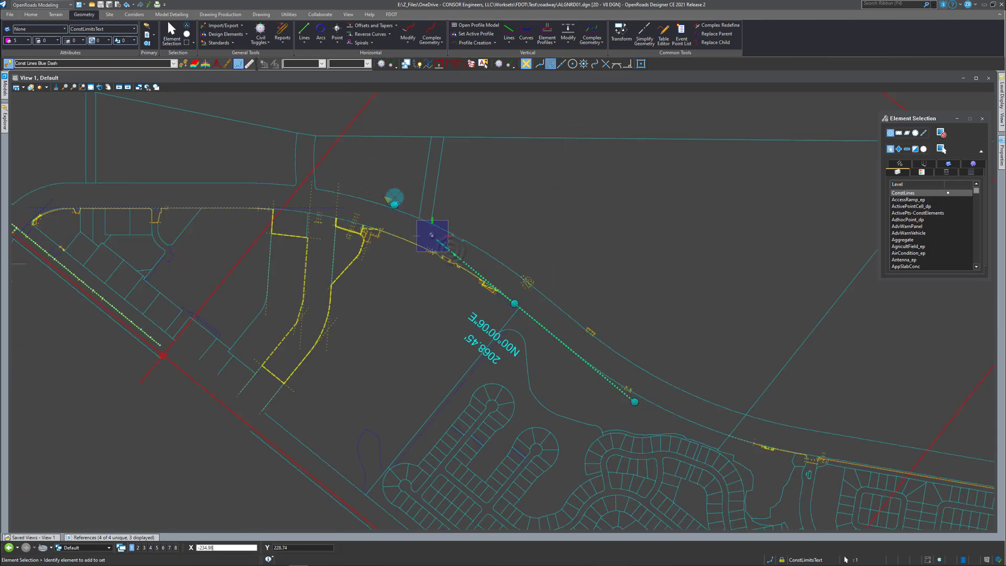
Extend the right end of the horizontal construction line farther so that it crosses the extended diagonal construction line.
{"action": "left_click", "coordinate": [344, 209]}
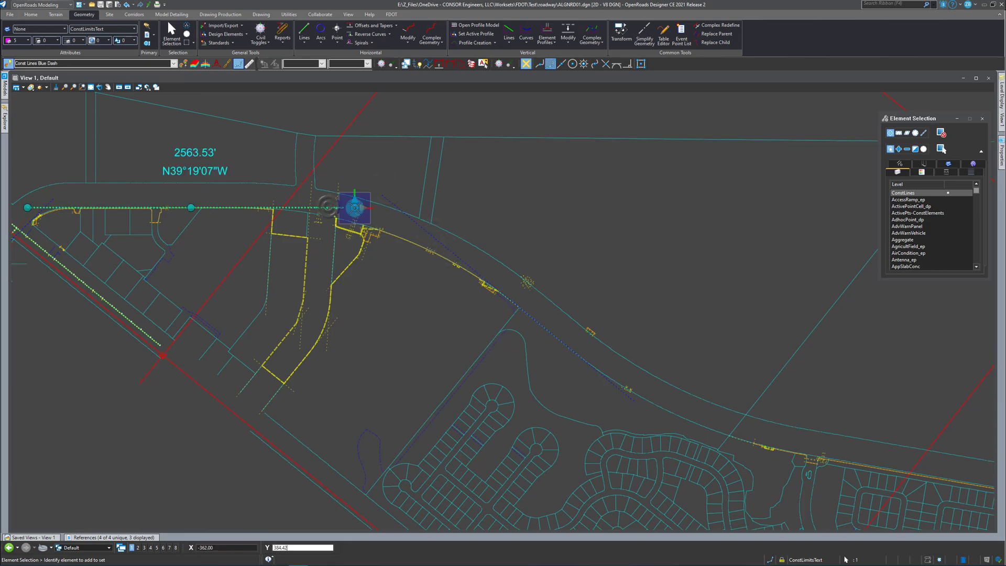
{"action": "left_click", "coordinate": [408, 198]}
{"action": "left_click", "coordinate": [562, 227]}
Extend the lower end of the diagonal construction line farther past the second right-of-way curve and into the subdivision lots.
{"action": "scroll", "coordinate": [535, 341], "scroll_direction": "down", "scroll_amount": 3}
{"action": "scroll", "coordinate": [518, 344], "scroll_direction": "up", "scroll_amount": 3}
{"action": "left_click", "coordinate": [522, 346]}
{"action": "left_click", "coordinate": [519, 342]}
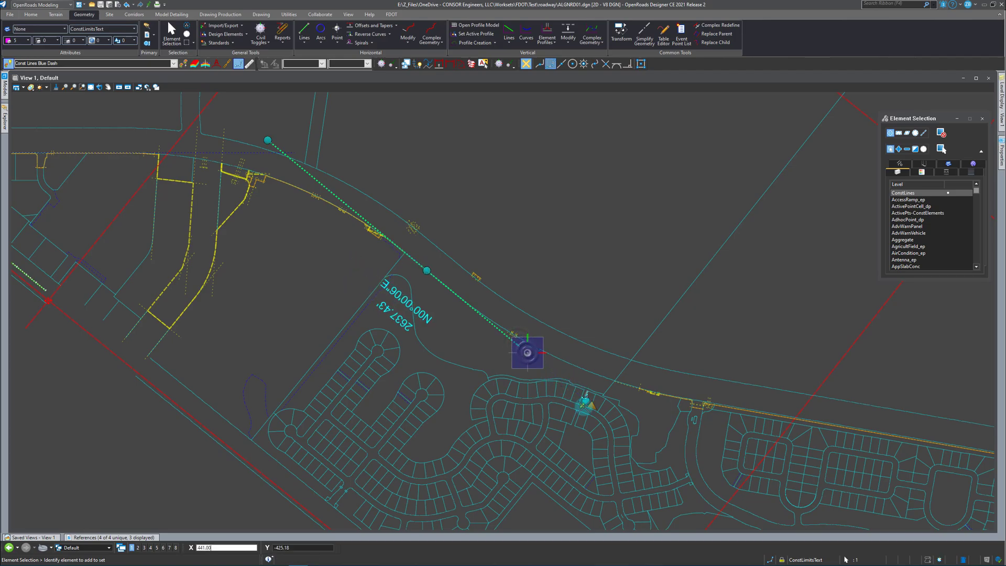
{"action": "scroll", "coordinate": [503, 343], "scroll_direction": "up", "scroll_amount": 3}
{"action": "left_click", "coordinate": [496, 175]}
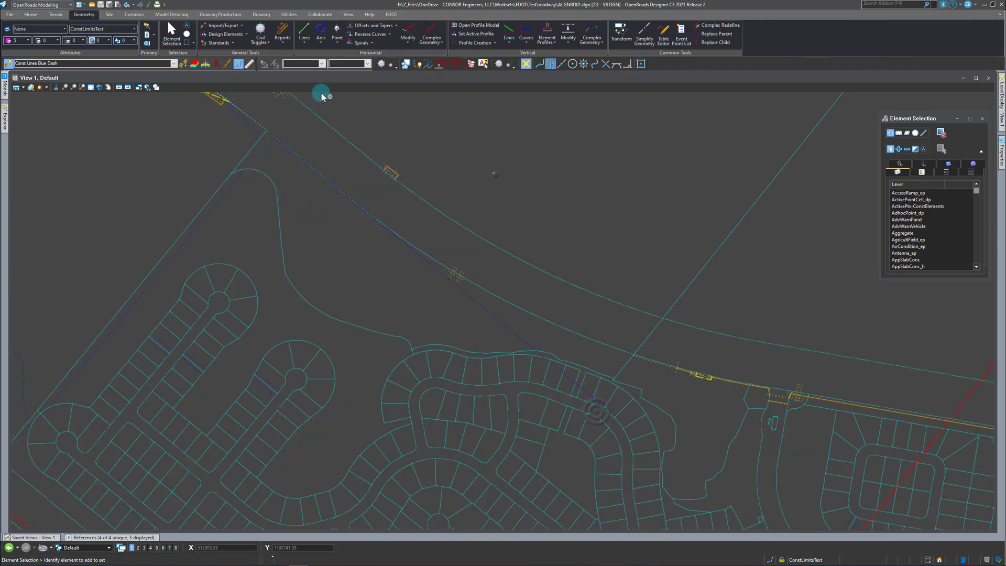
Draw a construction line about 2955 ft long along the straight right-of-way segment beyond the second curve.
{"action": "left_click", "coordinate": [306, 31]}
{"action": "scroll", "coordinate": [249, 269], "scroll_direction": "down", "scroll_amount": 2}
{"action": "scroll", "coordinate": [519, 332], "scroll_direction": "up", "scroll_amount": 2}
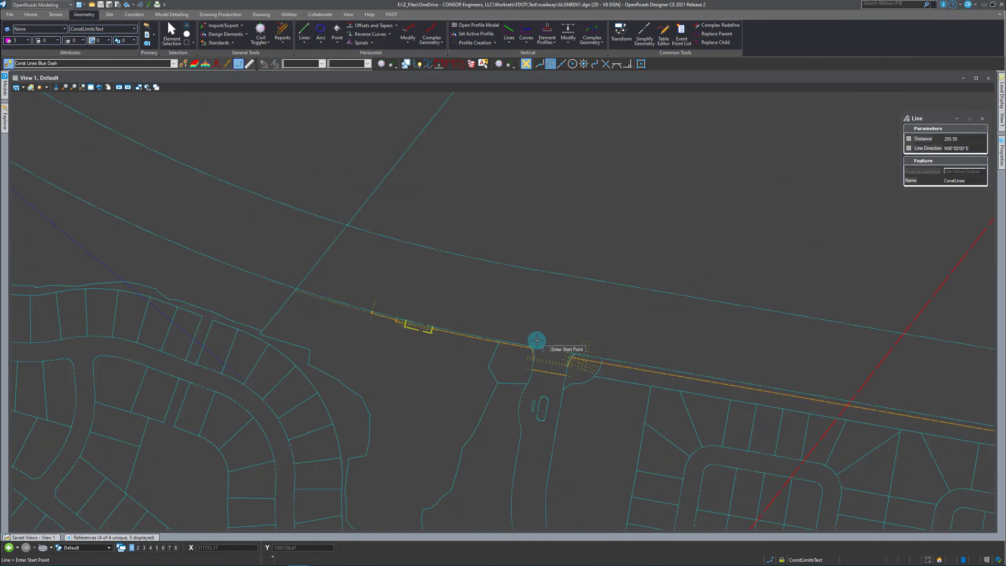
{"action": "left_click", "coordinate": [550, 351]}
{"action": "scroll", "coordinate": [302, 306], "scroll_direction": "down", "scroll_amount": 3}
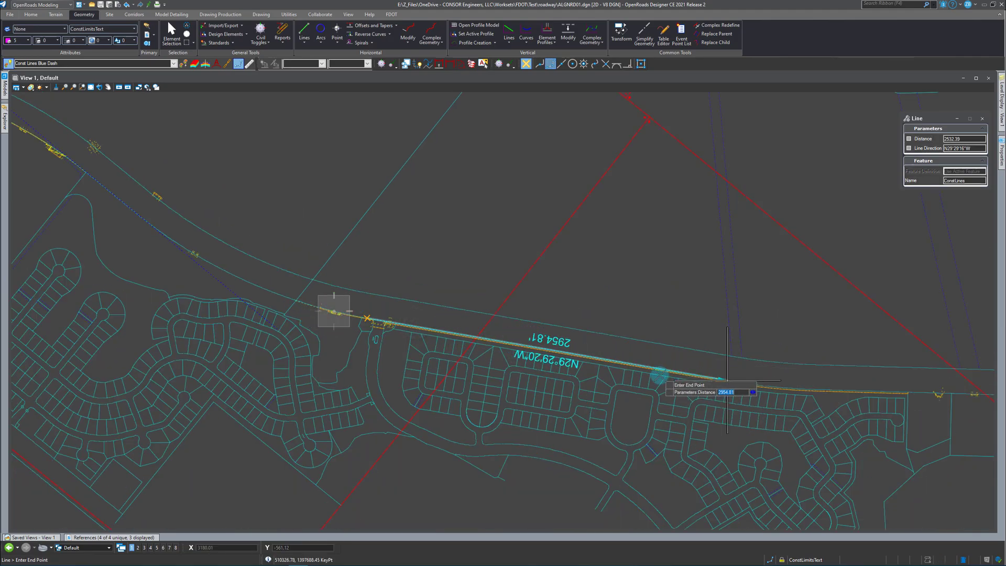
{"action": "left_click", "coordinate": [676, 372]}
{"action": "right_click", "coordinate": [697, 377]}
Extend both ends of the new construction line past the neighbouring curves, first lengthening its right end to about 3856 ft in total.
{"action": "left_click", "coordinate": [697, 375]}
{"action": "left_click_drag", "start_coordinate": [734, 382], "coordinate": [838, 400]}
{"action": "left_click", "coordinate": [358, 317]}
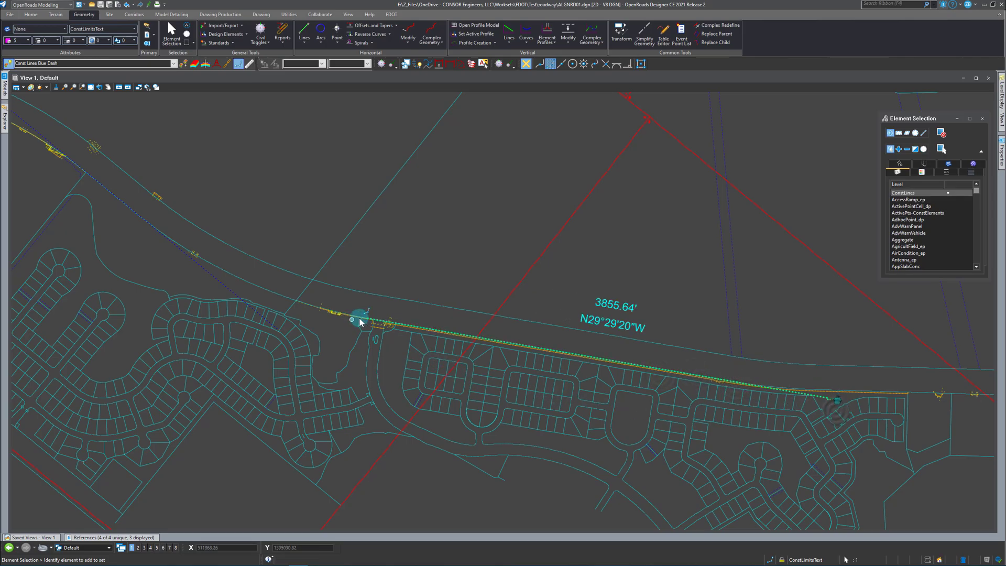
{"action": "left_click_drag", "start_coordinate": [362, 319], "coordinate": [205, 289]}
{"action": "left_click", "coordinate": [389, 189]}
Match the feature definition of an existing element to make Const Lines Red Dash active.
{"action": "scroll", "coordinate": [626, 360], "scroll_direction": "down", "scroll_amount": 3}
{"action": "scroll", "coordinate": [595, 364], "scroll_direction": "down", "scroll_amount": 2}
{"action": "scroll", "coordinate": [349, 270], "scroll_direction": "up", "scroll_amount": 5}
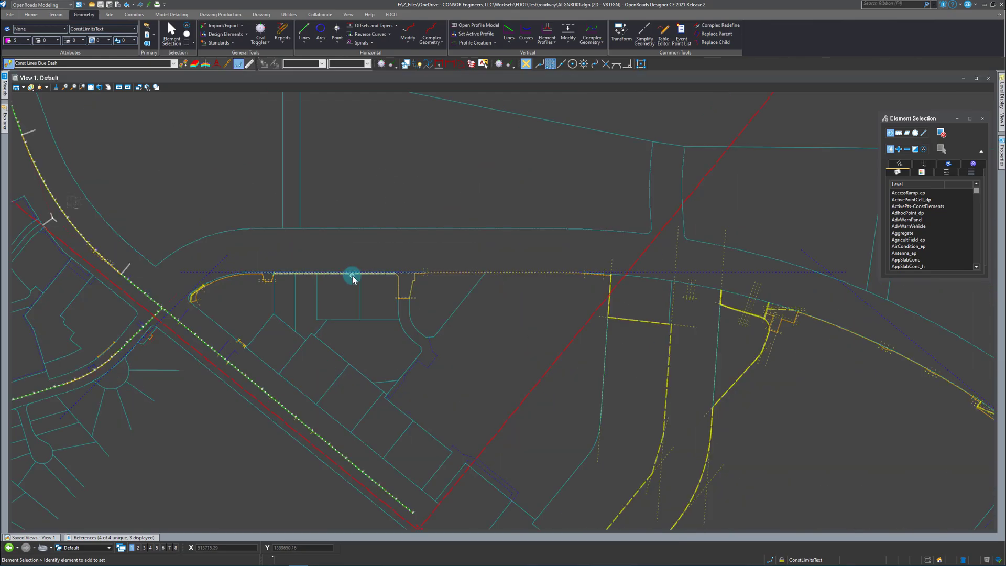
{"action": "left_click", "coordinate": [185, 65]}
{"action": "left_click", "coordinate": [169, 301]}
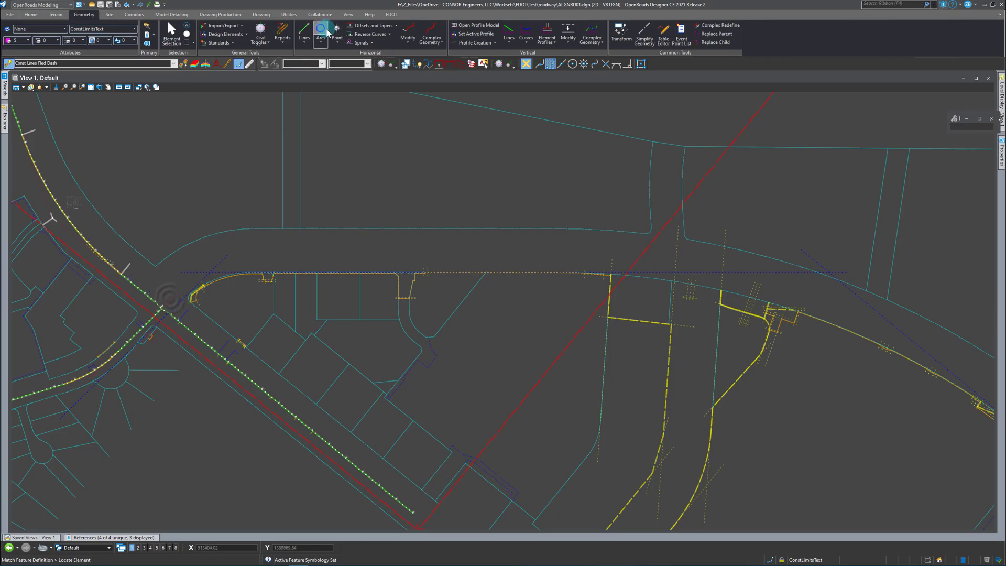
Offset the entire horizontal construction line 94 ft upward toward the middle of the road right-of-way.
{"action": "left_click", "coordinate": [398, 28]}
{"action": "left_click", "coordinate": [394, 38]}
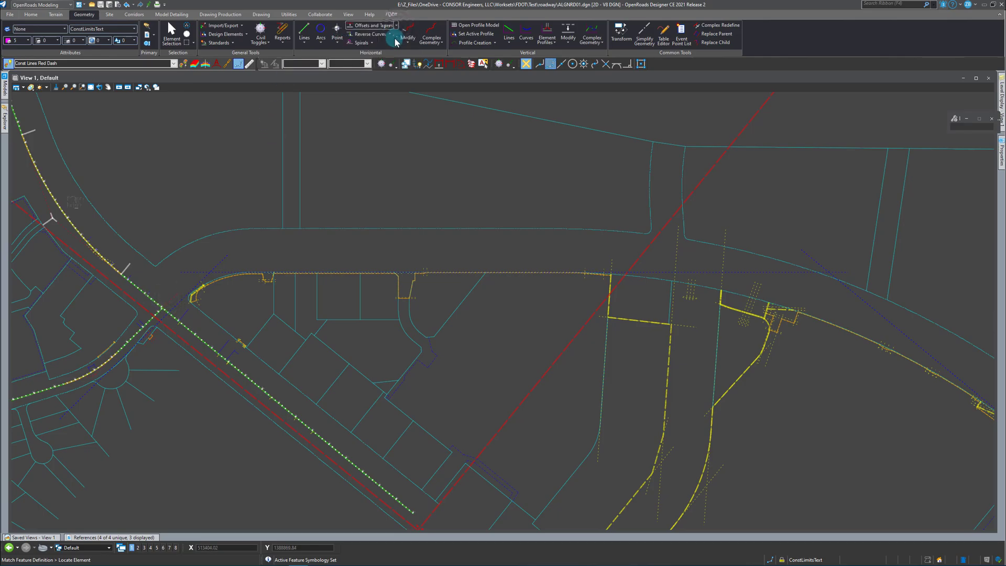
{"action": "left_click", "coordinate": [224, 271]}
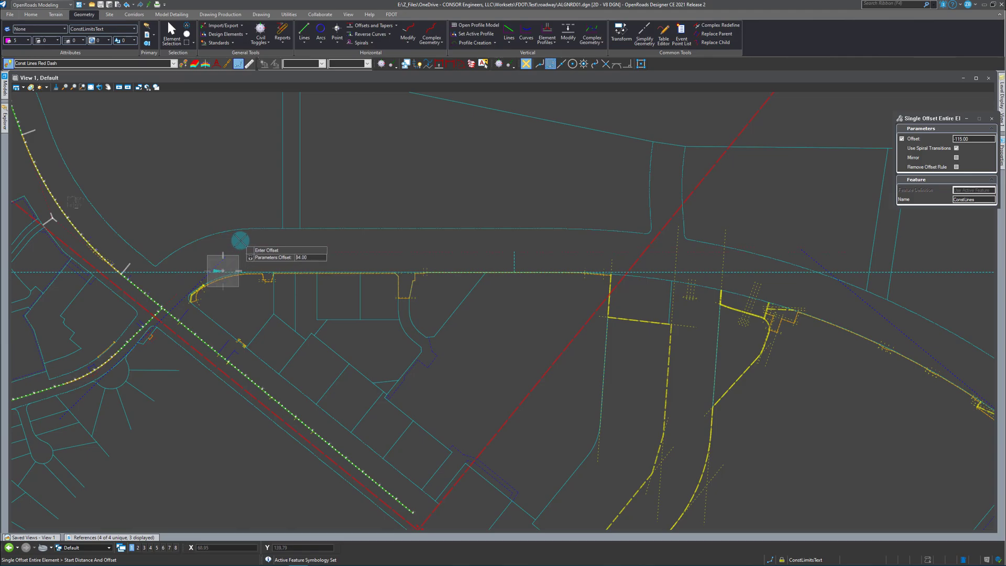
{"action": "left_click", "coordinate": [265, 240]}
Offset the diagonal construction line and the long line beyond the second curve toward the middle of the right-of-way by the same 94 ft.
{"action": "scroll", "coordinate": [267, 235], "scroll_direction": "down", "scroll_amount": 3}
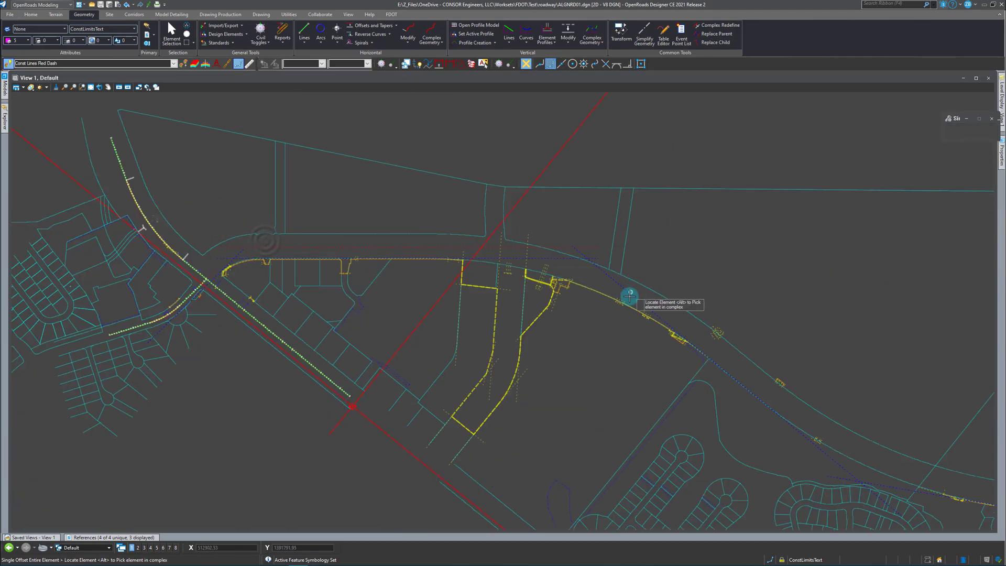
{"action": "left_click", "coordinate": [608, 288]}
{"action": "scroll", "coordinate": [420, 243], "scroll_direction": "down", "scroll_amount": 1}
{"action": "scroll", "coordinate": [599, 292], "scroll_direction": "down", "scroll_amount": 1}
{"action": "scroll", "coordinate": [456, 260], "scroll_direction": "down", "scroll_amount": 1}
{"action": "left_click", "coordinate": [418, 242]}
{"action": "left_click", "coordinate": [461, 210]}
{"action": "left_click", "coordinate": [491, 212]}
{"action": "left_click", "coordinate": [550, 348]}
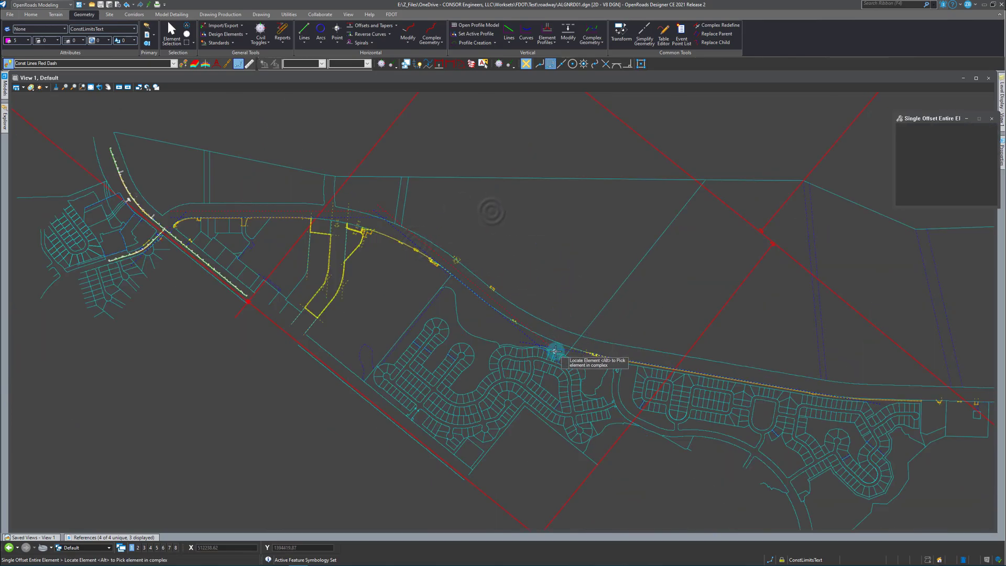
{"action": "left_click", "coordinate": [577, 270]}
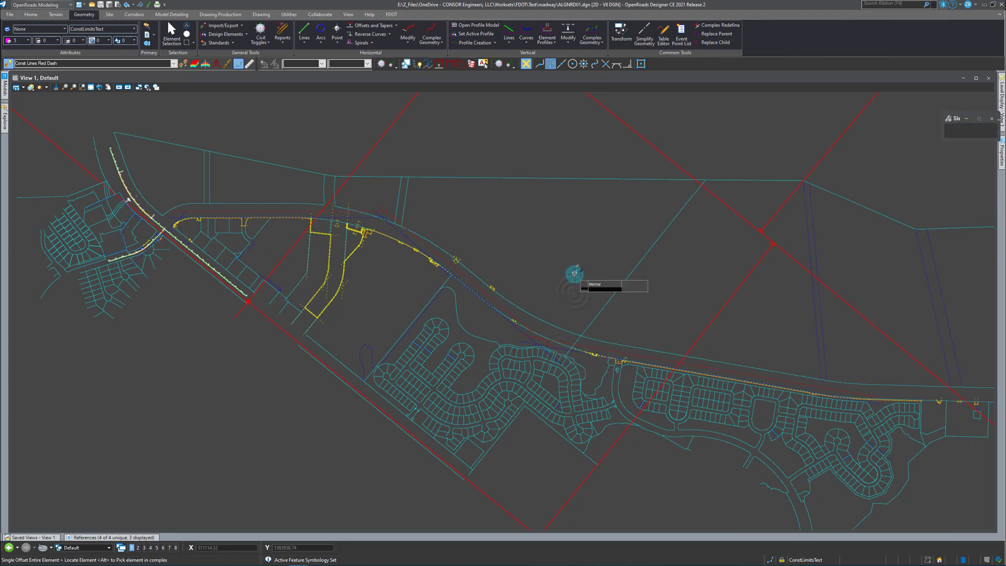
{"action": "key", "text": "Escape"}
Display the ALGNRD01_PB_CL.dgn reference again.
{"action": "mouse_move", "coordinate": [109, 535]}
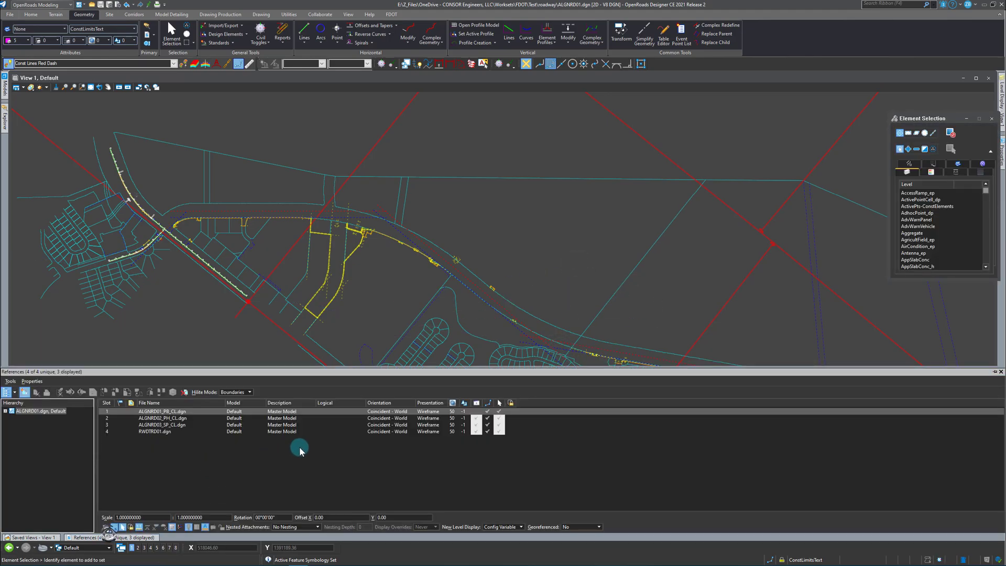
{"action": "left_click", "coordinate": [476, 417]}
{"action": "scroll", "coordinate": [158, 241], "scroll_direction": "up", "scroll_amount": 5}
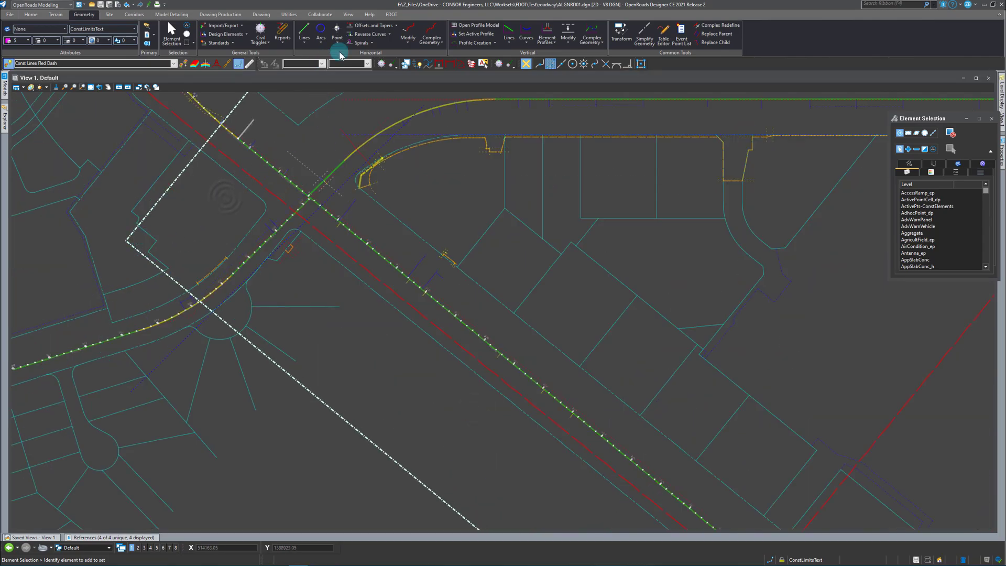
Measure the perpendicular distance from the construction line through the intersection to the CL_PB centerline.
{"action": "left_click", "coordinate": [268, 14]}
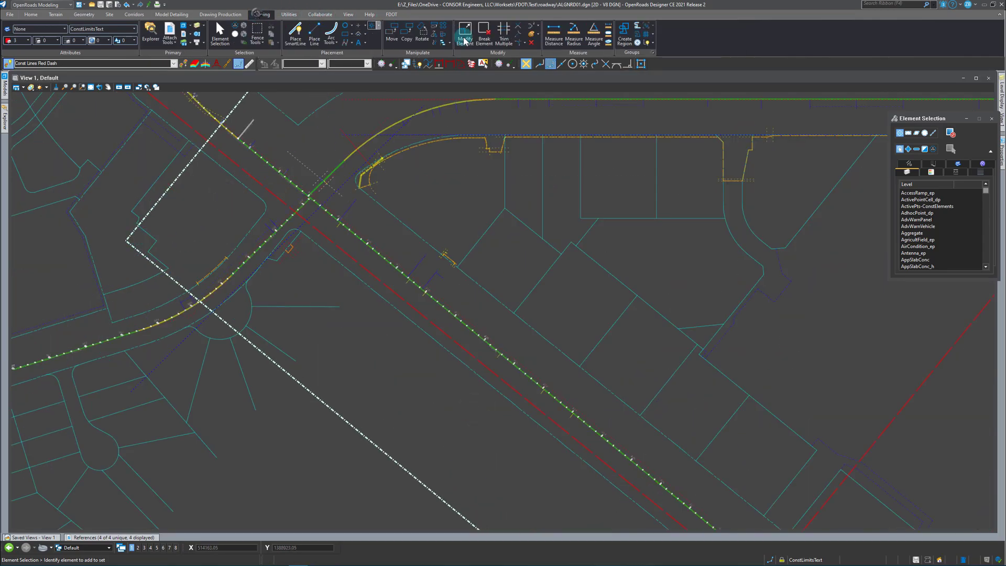
{"action": "left_click", "coordinate": [553, 32]}
{"action": "scroll", "coordinate": [305, 208], "scroll_direction": "up", "scroll_amount": 3}
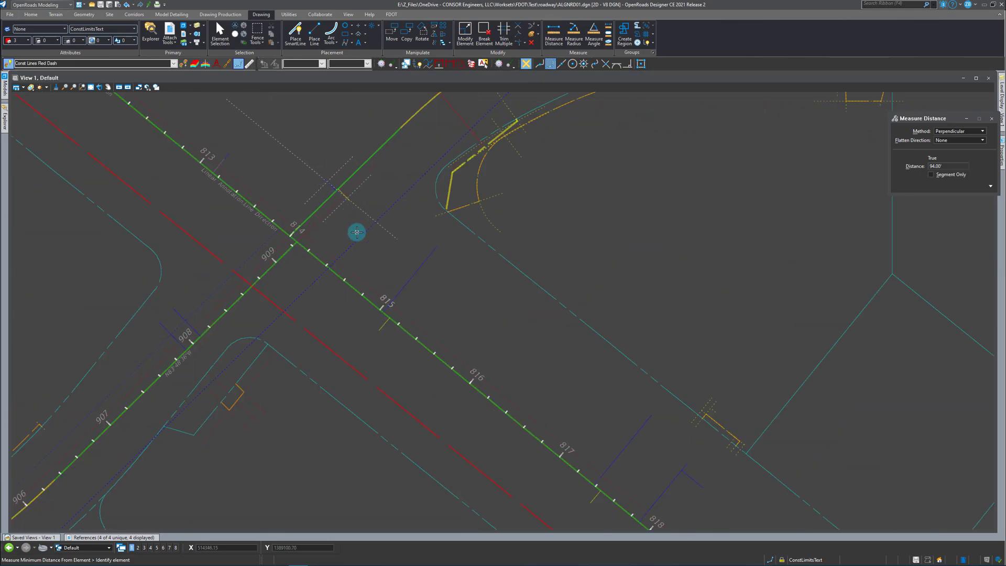
{"action": "left_click", "coordinate": [357, 238]}
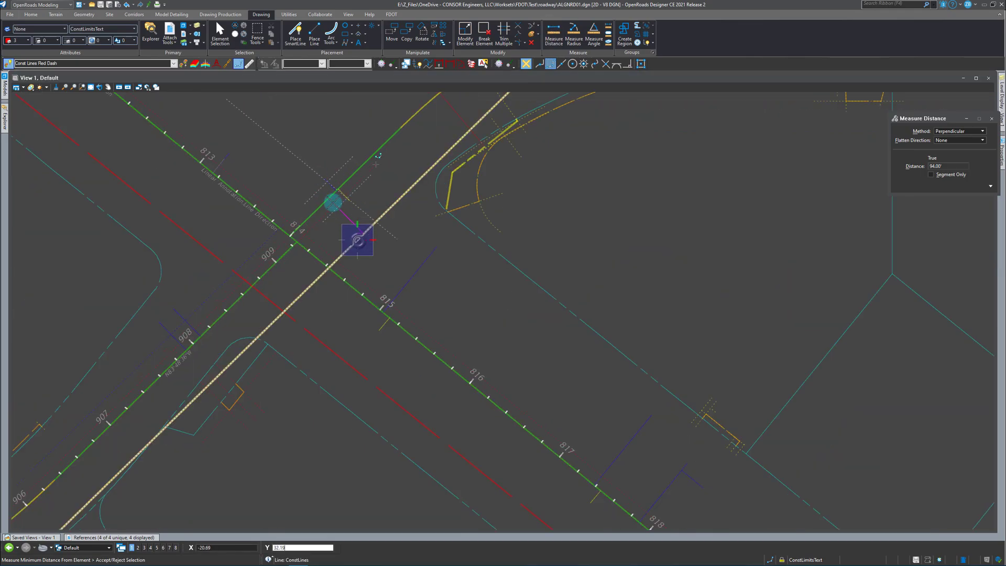
{"action": "left_click", "coordinate": [324, 209]}
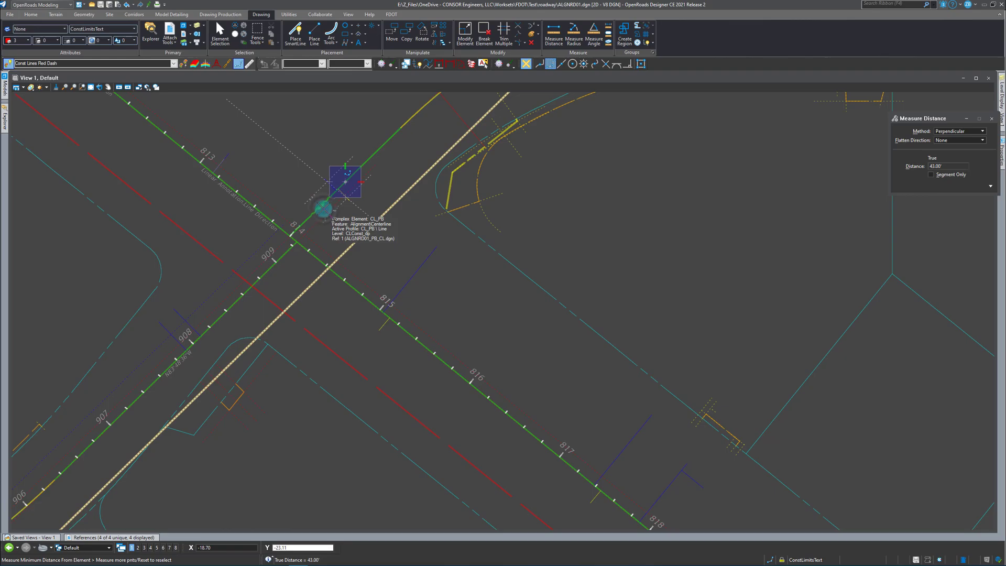
{"action": "right_click", "coordinate": [324, 209]}
Measure the perpendicular distance at two places from the same construction line to the stationed centerline between stations 907 and 909.
{"action": "left_click", "coordinate": [308, 287]}
{"action": "left_click", "coordinate": [297, 241]}
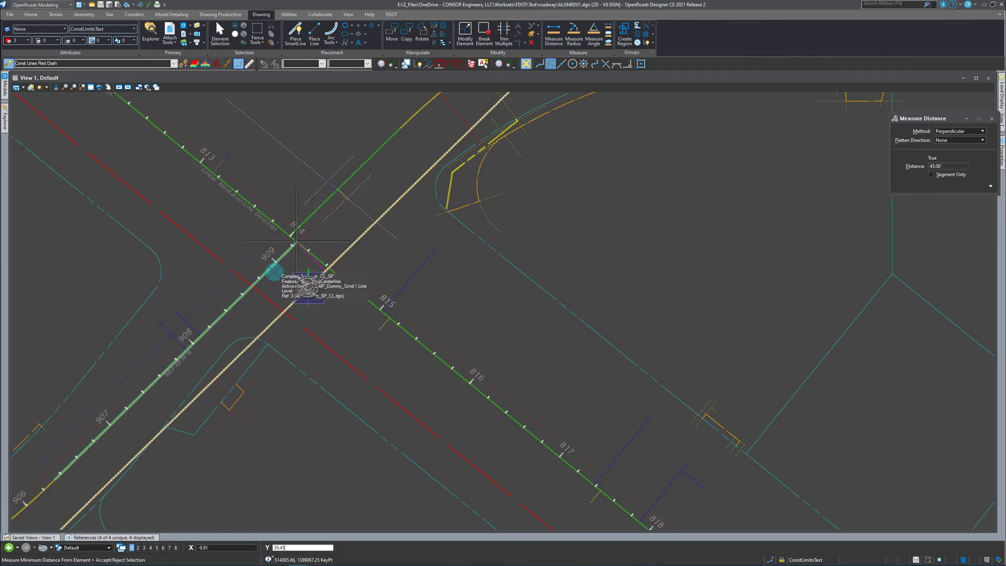
{"action": "right_click", "coordinate": [270, 279]}
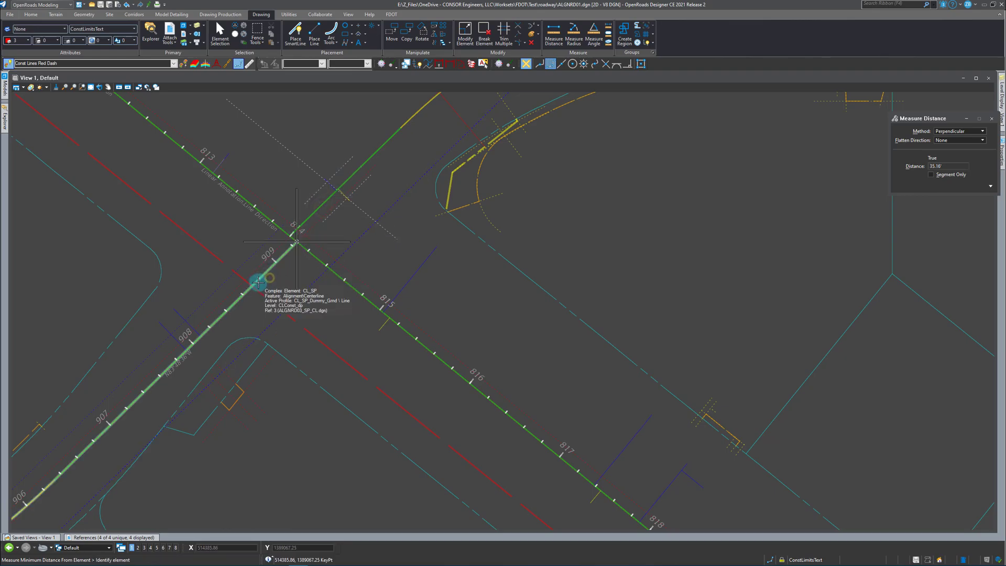
{"action": "left_click", "coordinate": [270, 326]}
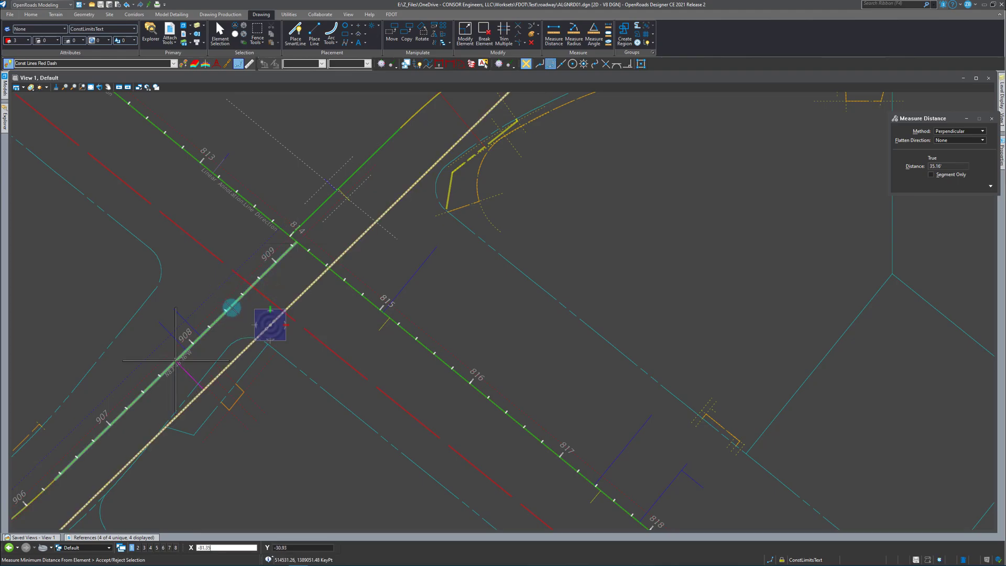
{"action": "left_click", "coordinate": [176, 360]}
{"action": "right_click", "coordinate": [233, 309]}
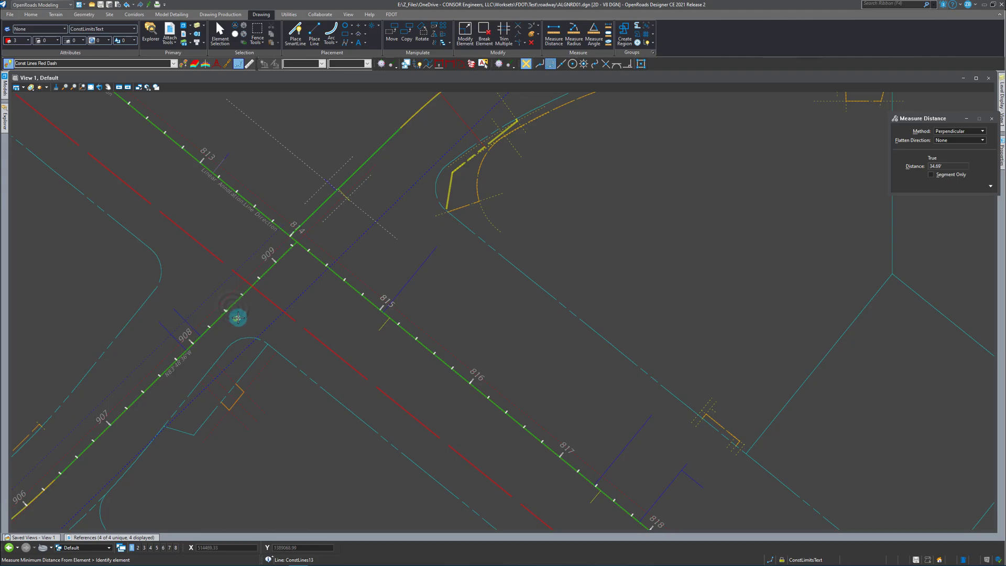
Hide the reference that shows the stationed centerline with stations 906 to 909 on the far side of the intersection.
{"action": "scroll", "coordinate": [301, 307], "scroll_direction": "down", "scroll_amount": 2}
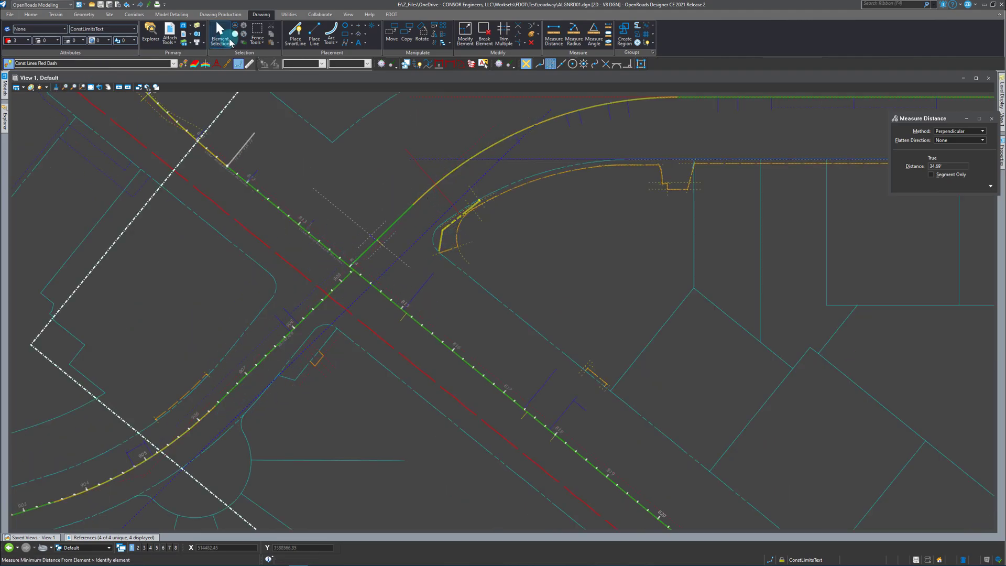
{"action": "key", "text": "Escape"}
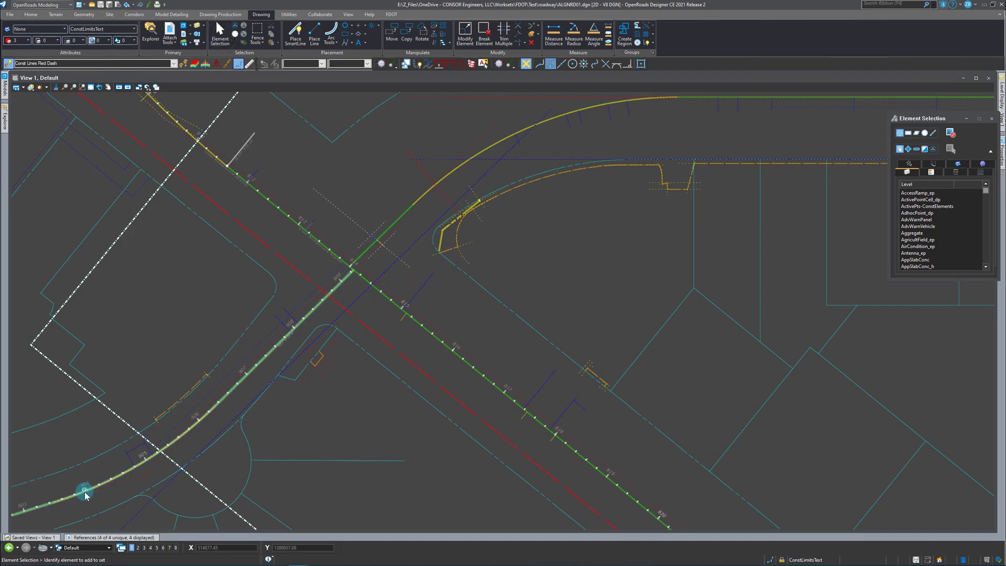
{"action": "left_click", "coordinate": [77, 537]}
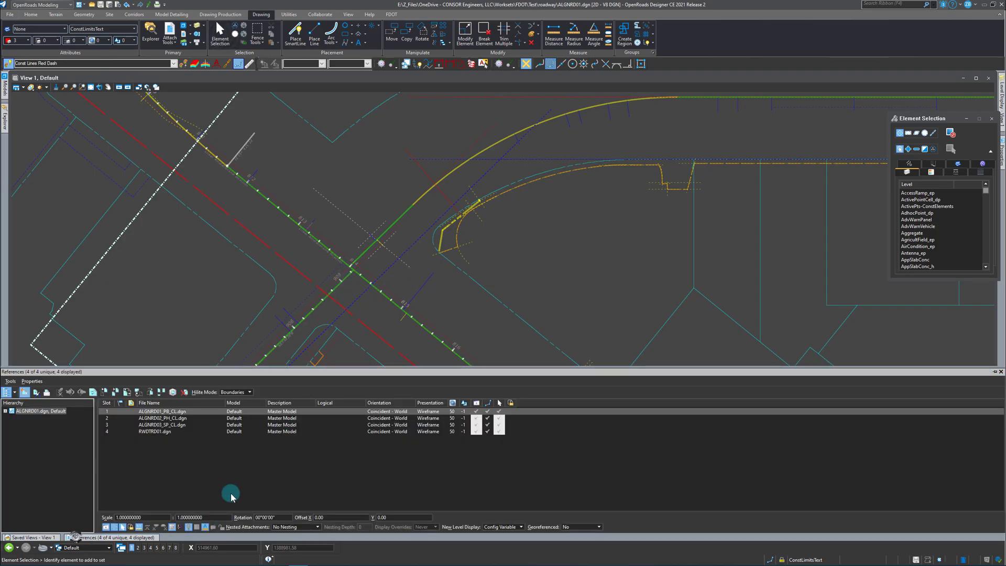
{"action": "left_click", "coordinate": [477, 425]}
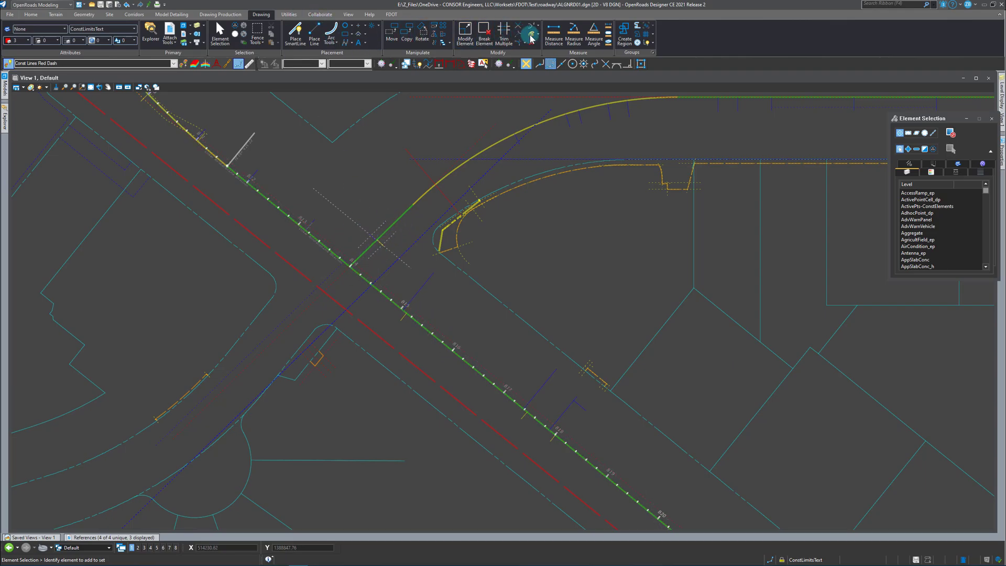
Recheck the perpendicular distance from the intersection's construction line to the CL_PB centerline and return to the geometry tools.
{"action": "left_click", "coordinate": [554, 34]}
{"action": "left_click", "coordinate": [389, 266]}
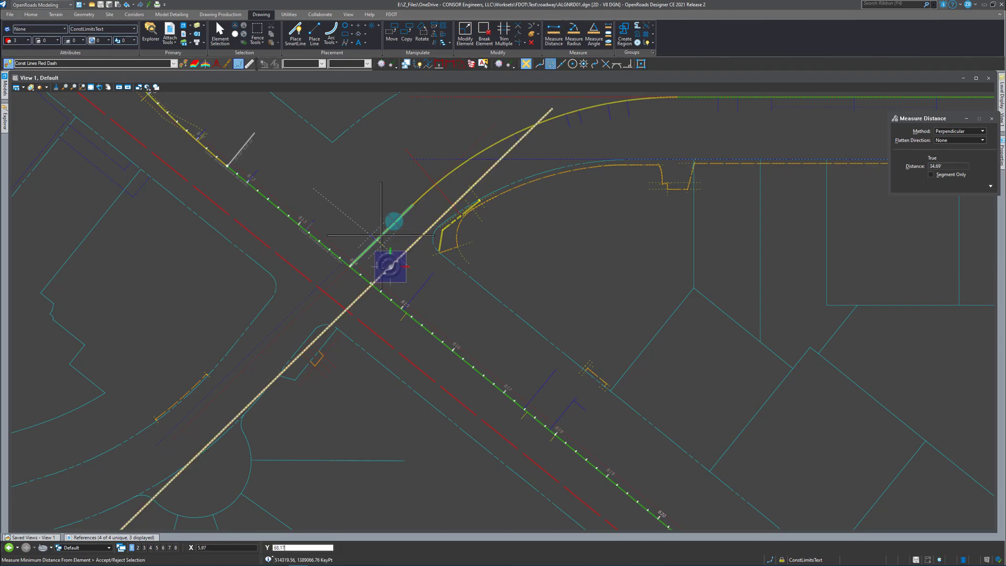
{"action": "left_click", "coordinate": [401, 232]}
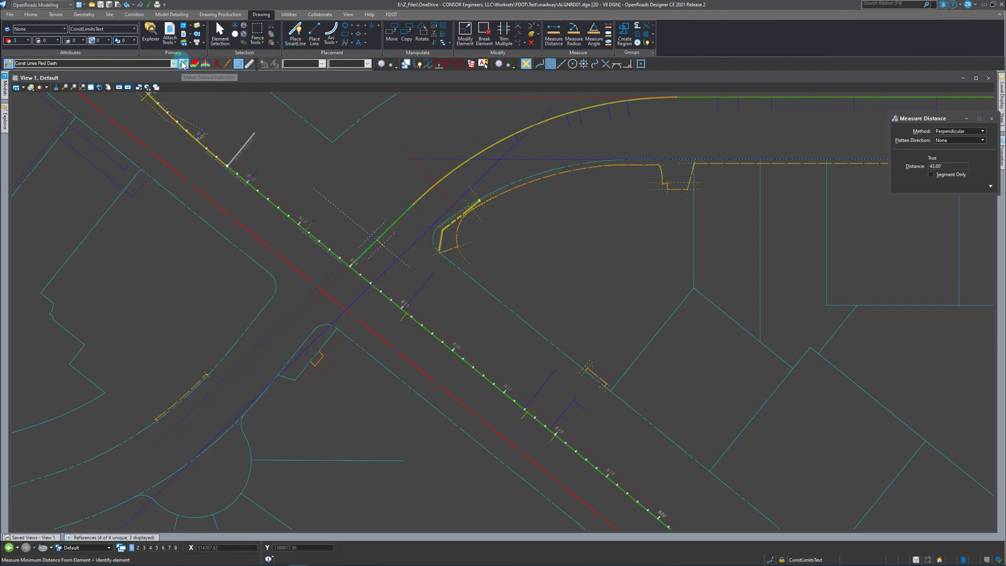
{"action": "left_click", "coordinate": [80, 15]}
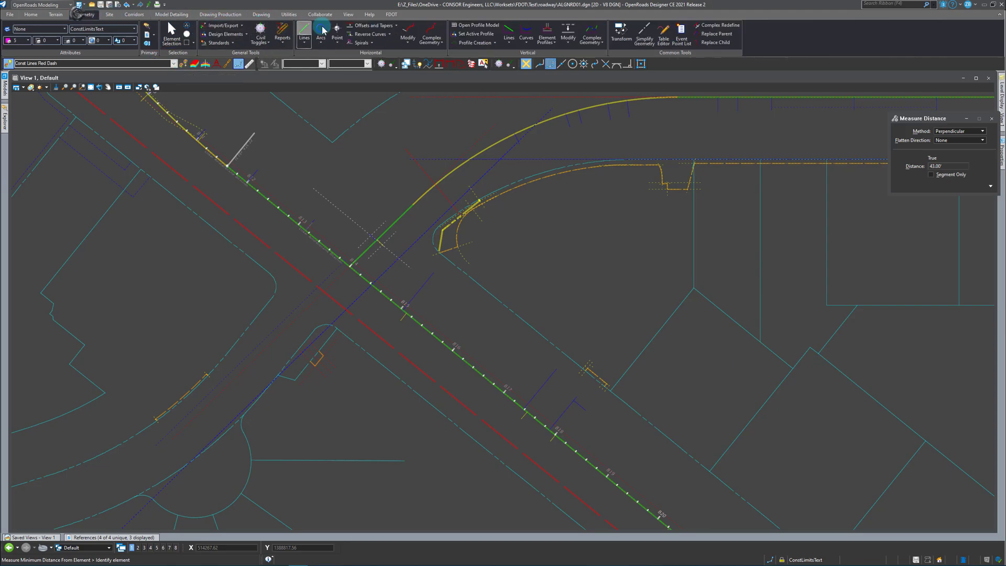
Offset the entire construction line through the intersection by 43.00 ft toward its northwest side, without mirroring.
{"action": "left_click", "coordinate": [396, 25]}
{"action": "left_click", "coordinate": [395, 35]}
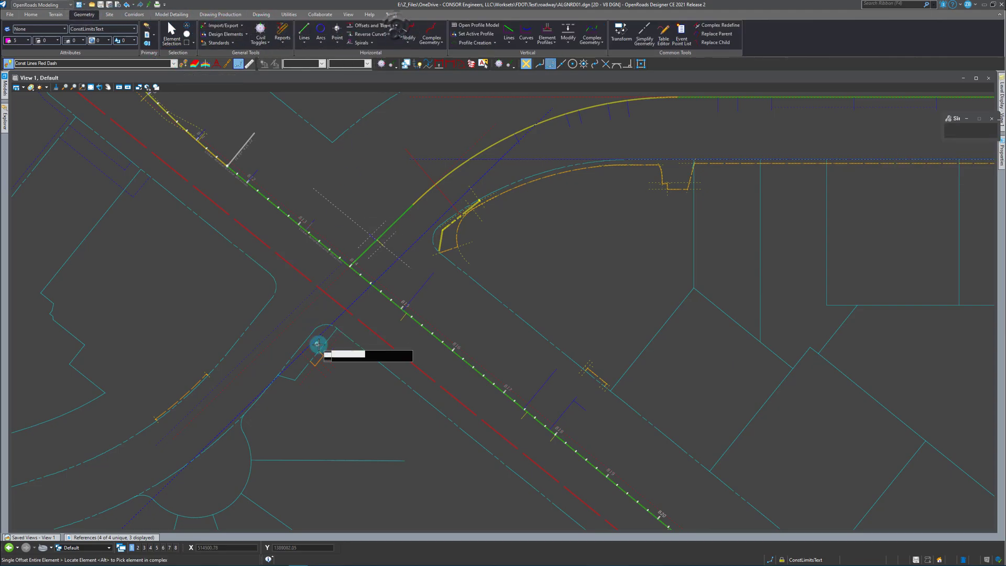
{"action": "left_click", "coordinate": [338, 315]}
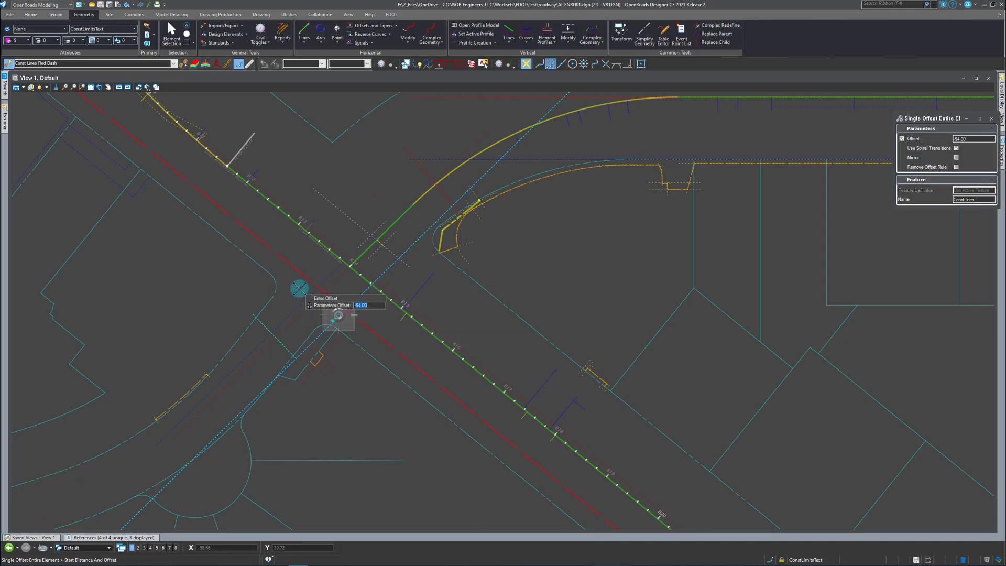
{"action": "left_click", "coordinate": [233, 273]}
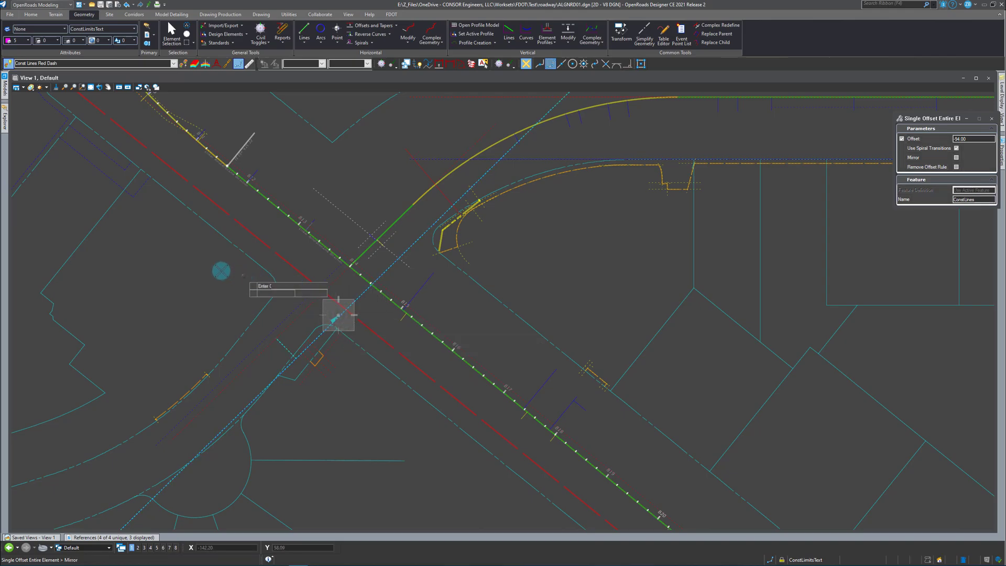
{"action": "left_click", "coordinate": [196, 268]}
Hide the ALGNRD01_PB_CL.dgn reference so the CL_PB centerline no longer displays.
{"action": "left_click", "coordinate": [124, 538]}
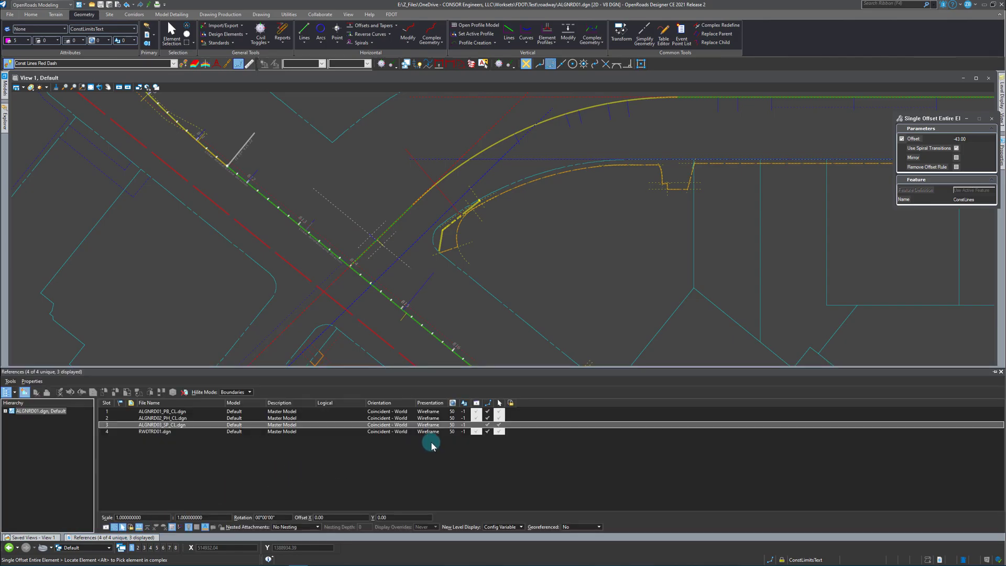
{"action": "left_click", "coordinate": [474, 412]}
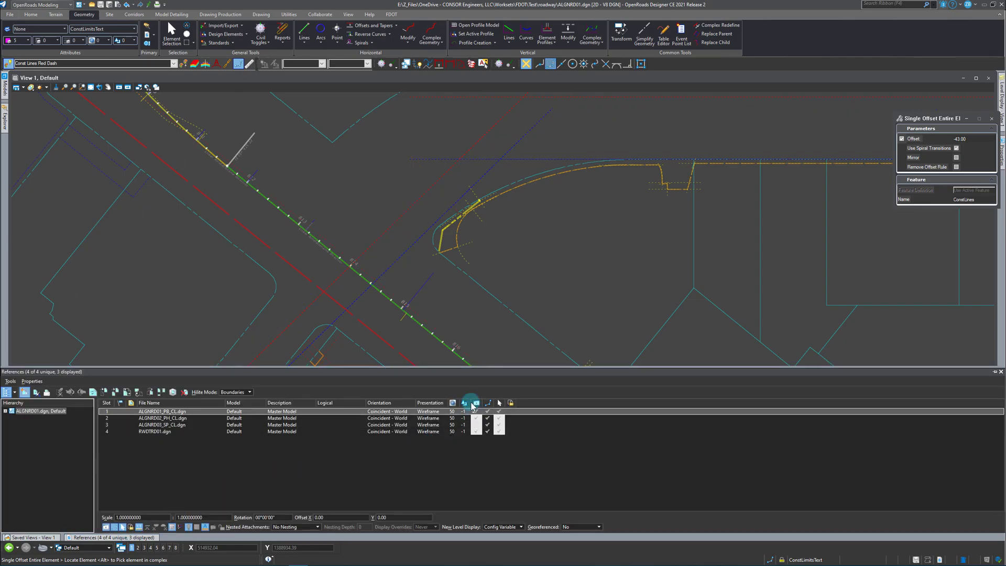
{"action": "key", "text": "Escape"}
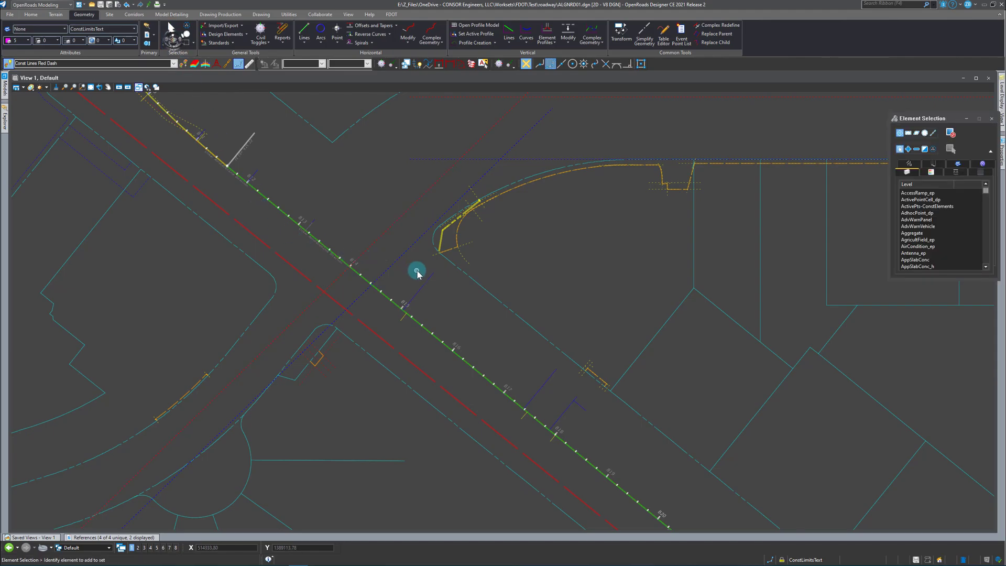
Make Centerline the active feature definition by matching it from the stationed green centerline.
{"action": "left_click", "coordinate": [193, 64]}
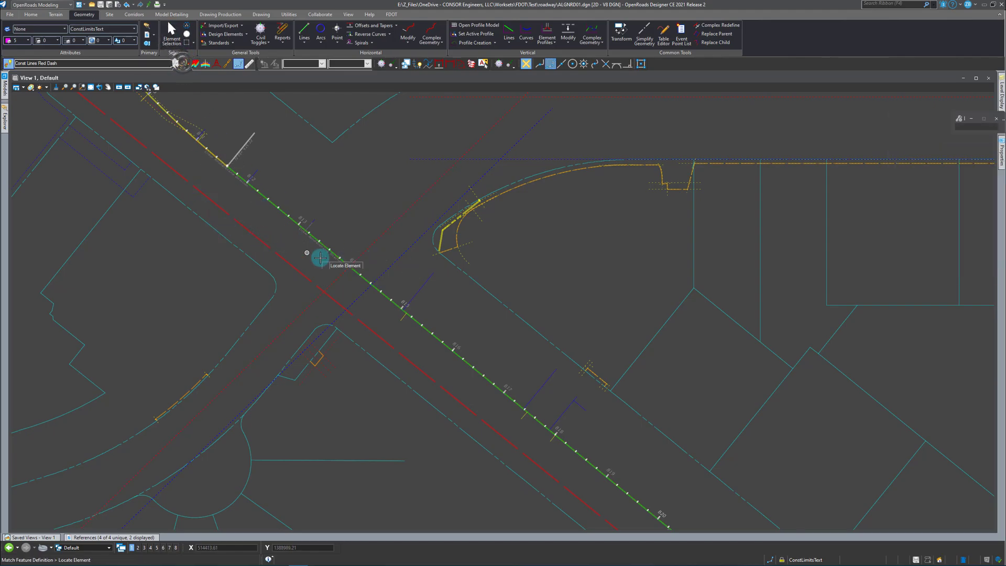
{"action": "left_click", "coordinate": [477, 373]}
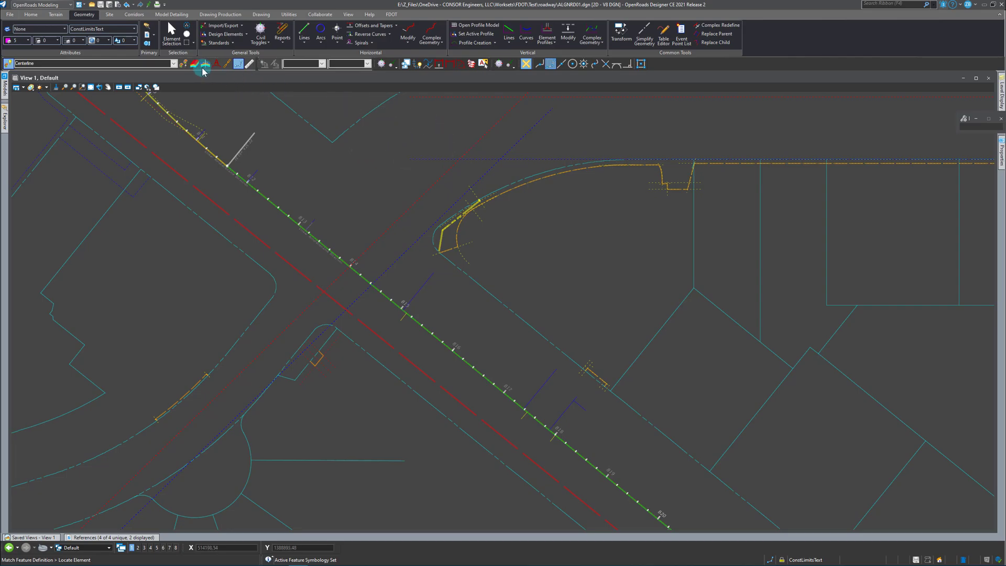
{"action": "left_click", "coordinate": [172, 44]}
Place a Simple Arc of 570 ft radius, without trimming, between the offset tangent through the intersection and the horizontal offset tangent.
{"action": "scroll", "coordinate": [268, 241], "scroll_direction": "down", "scroll_amount": 2}
{"action": "scroll", "coordinate": [430, 199], "scroll_direction": "up", "scroll_amount": 2}
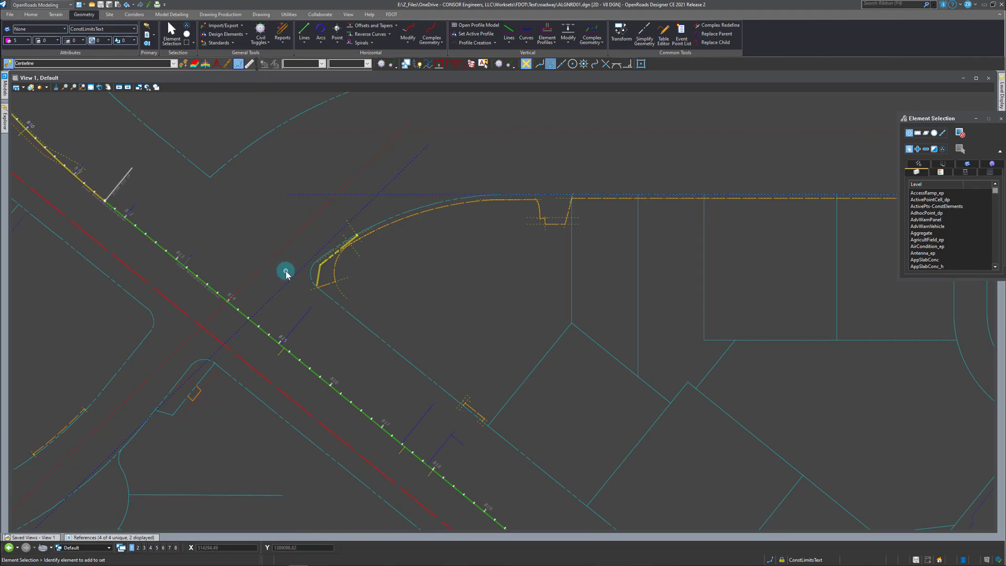
{"action": "scroll", "coordinate": [337, 330], "scroll_direction": "down", "scroll_amount": 2}
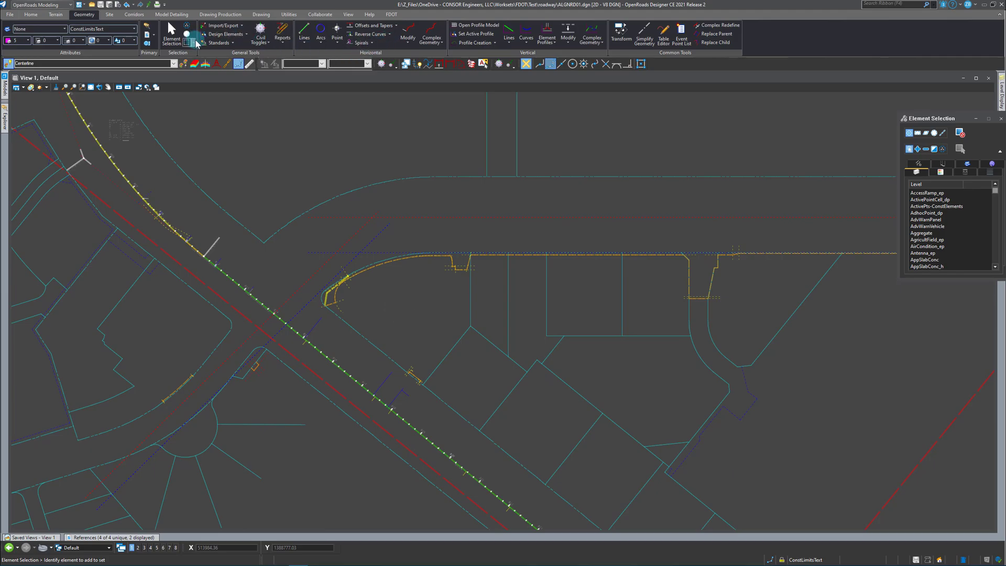
{"action": "left_click", "coordinate": [320, 35]}
{"action": "mouse_move", "coordinate": [335, 102]}
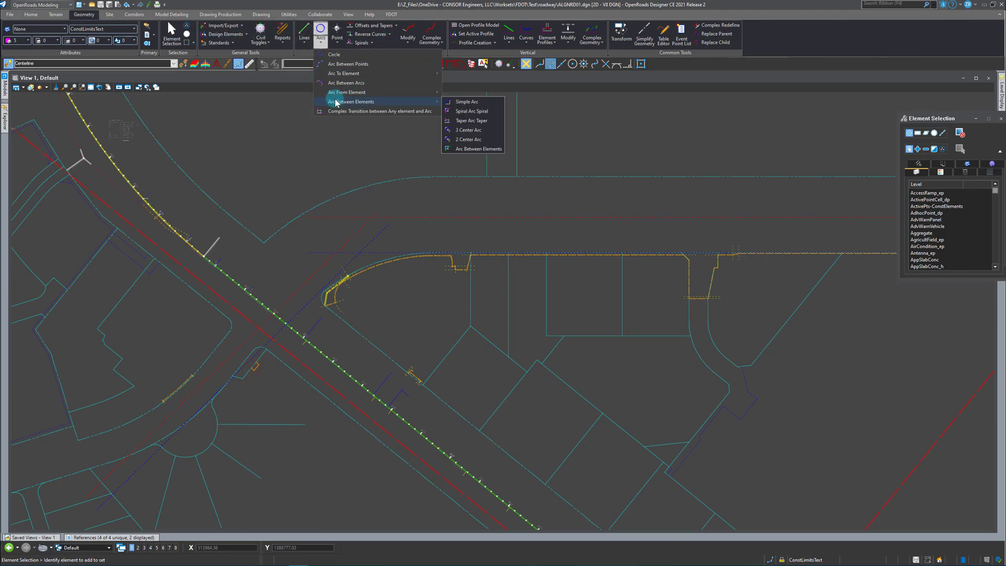
{"action": "left_click", "coordinate": [456, 102]}
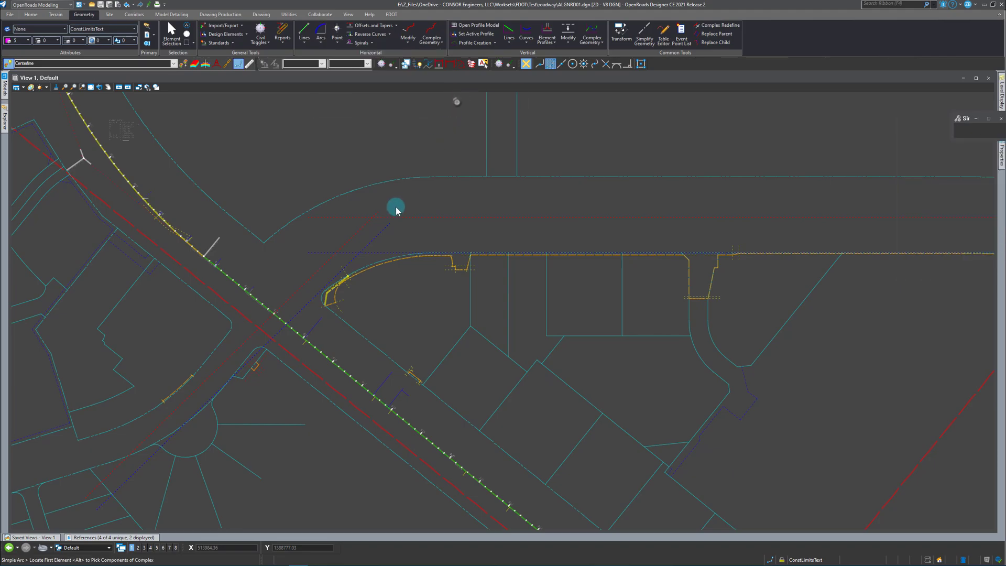
{"action": "left_click", "coordinate": [359, 227]}
{"action": "left_click", "coordinate": [399, 217]}
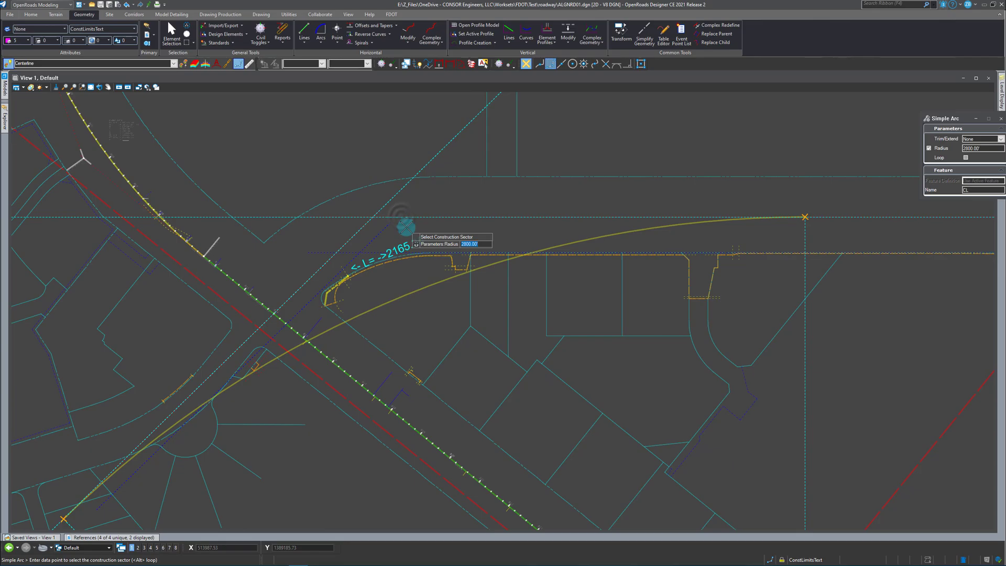
{"action": "key", "text": "Return"}
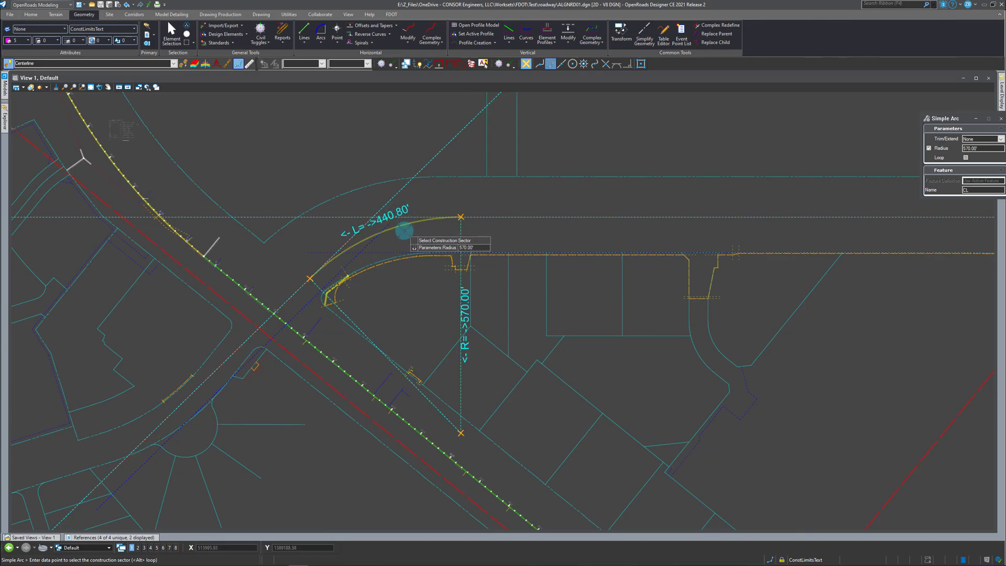
{"action": "left_click", "coordinate": [416, 231]}
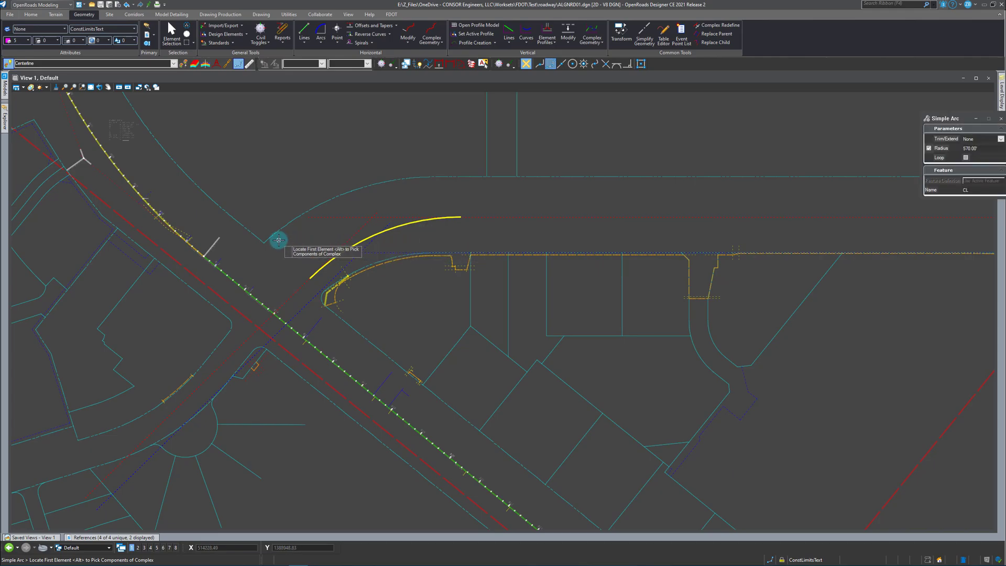
Place an untrimmed Simple Arc of 3600 ft radius between the horizontal offset tangent and the tangent descending to the southeast.
{"action": "scroll", "coordinate": [264, 236], "scroll_direction": "down", "scroll_amount": 2}
{"action": "scroll", "coordinate": [382, 231], "scroll_direction": "up", "scroll_amount": 2}
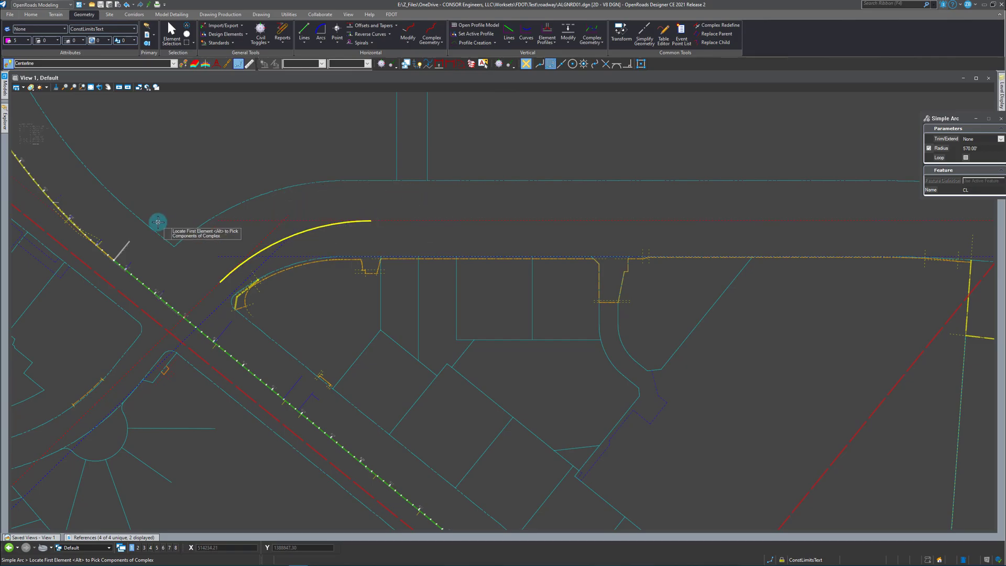
{"action": "scroll", "coordinate": [158, 222], "scroll_direction": "down", "scroll_amount": 2}
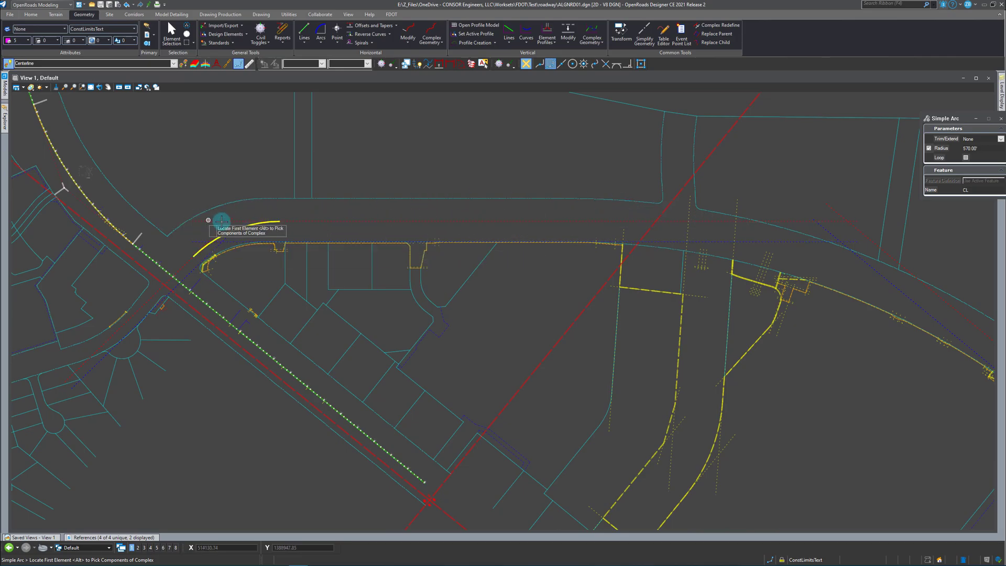
{"action": "scroll", "coordinate": [306, 234], "scroll_direction": "down", "scroll_amount": 2}
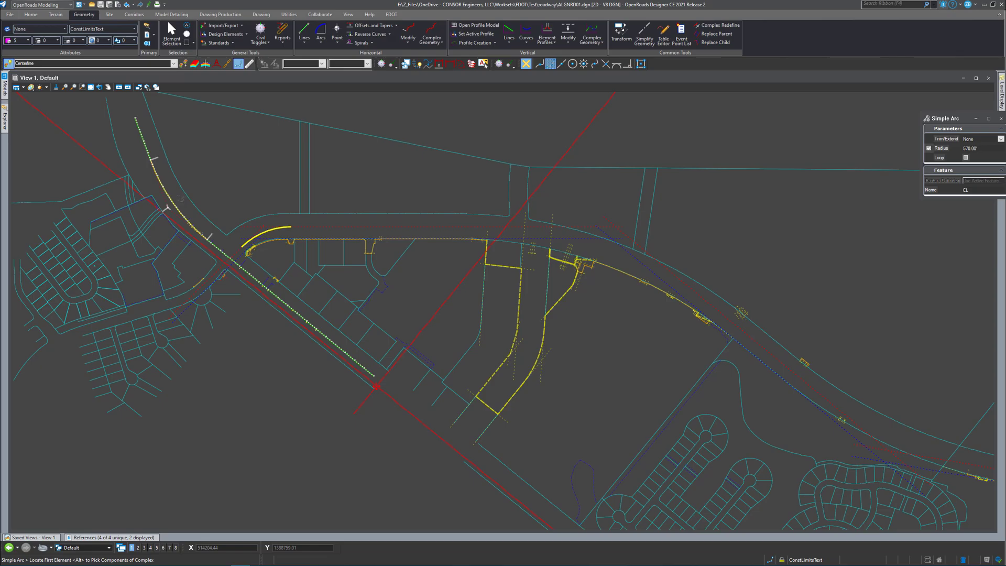
{"action": "left_click", "coordinate": [320, 29]}
{"action": "left_click", "coordinate": [539, 226]}
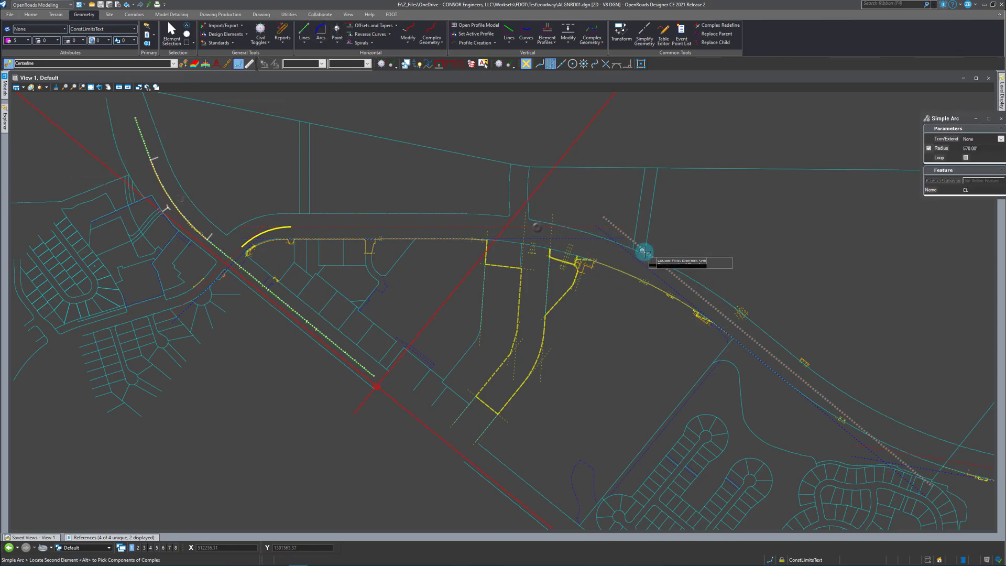
{"action": "left_click", "coordinate": [678, 277]}
{"action": "scroll", "coordinate": [600, 256], "scroll_direction": "up", "scroll_amount": 2}
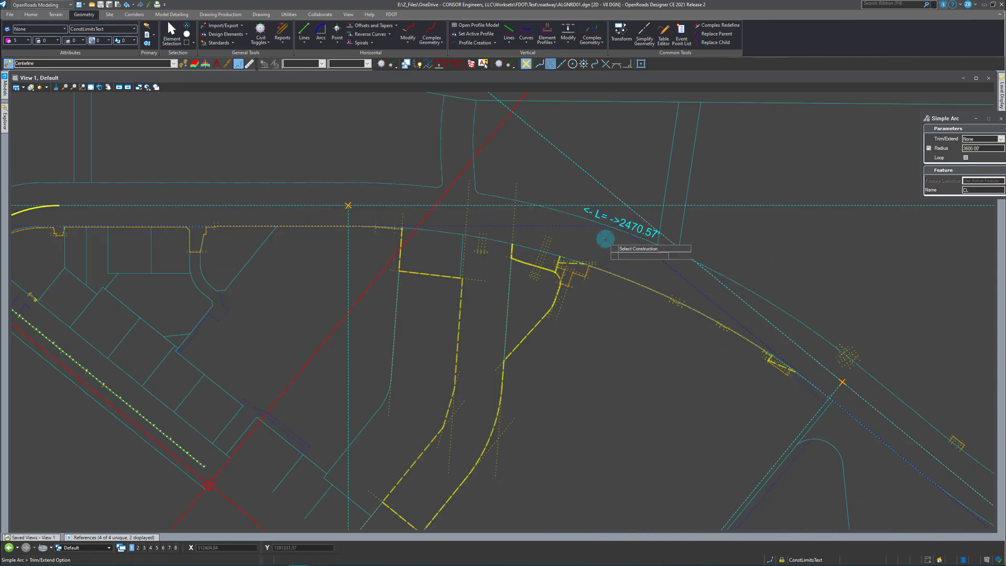
{"action": "left_click", "coordinate": [604, 240]}
Place a reverse-direction Simple Arc of 3600 ft radius between the descending tangent and the flatter tangent farther east, without trimming.
{"action": "scroll", "coordinate": [74, 223], "scroll_direction": "down", "scroll_amount": 4}
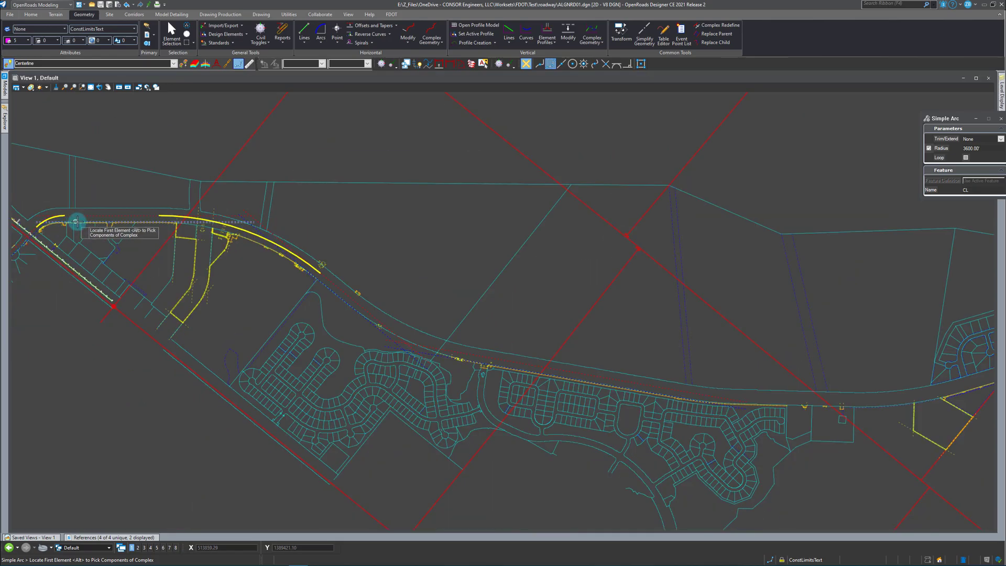
{"action": "scroll", "coordinate": [330, 292], "scroll_direction": "up", "scroll_amount": 2}
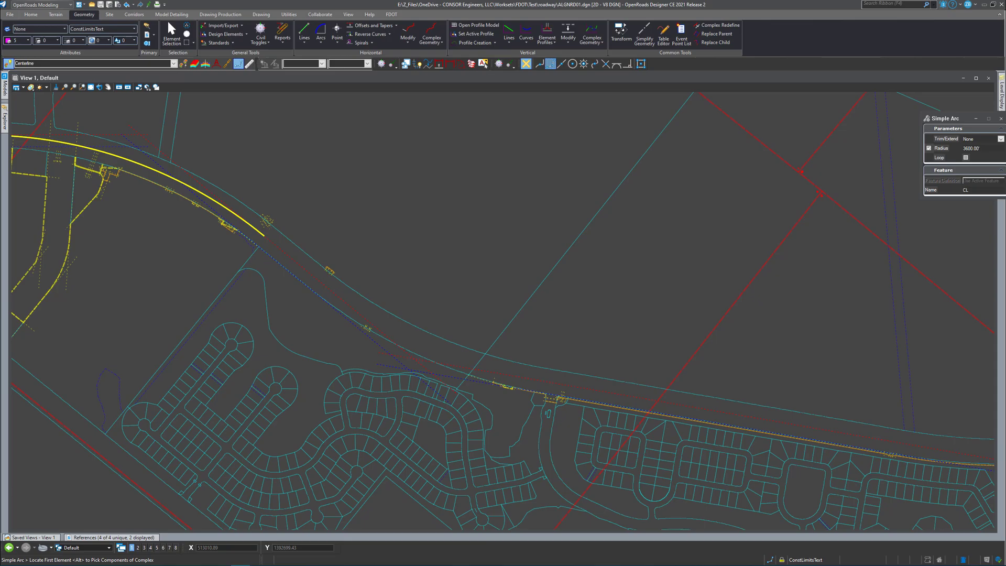
{"action": "left_click", "coordinate": [334, 291]}
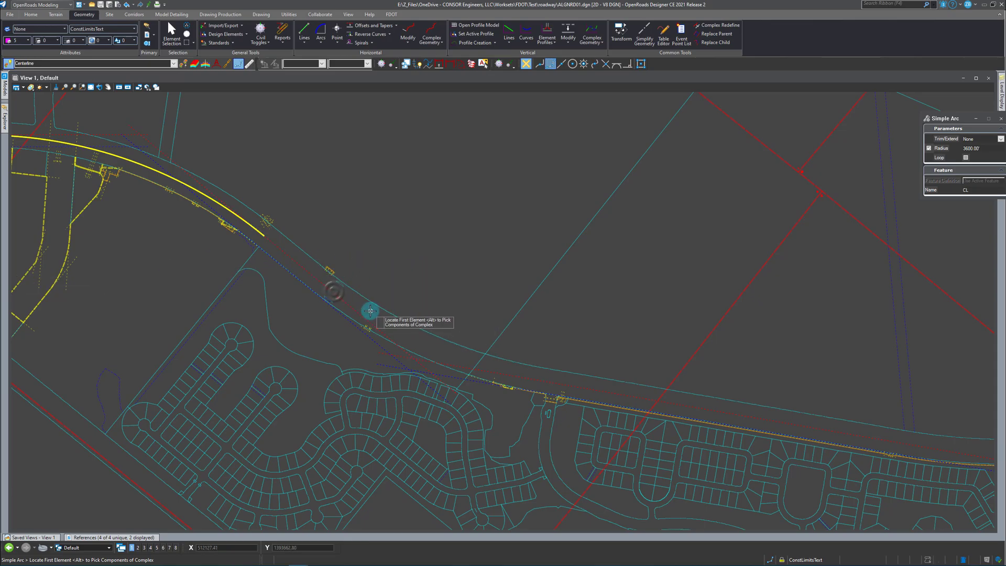
{"action": "left_click", "coordinate": [550, 382]}
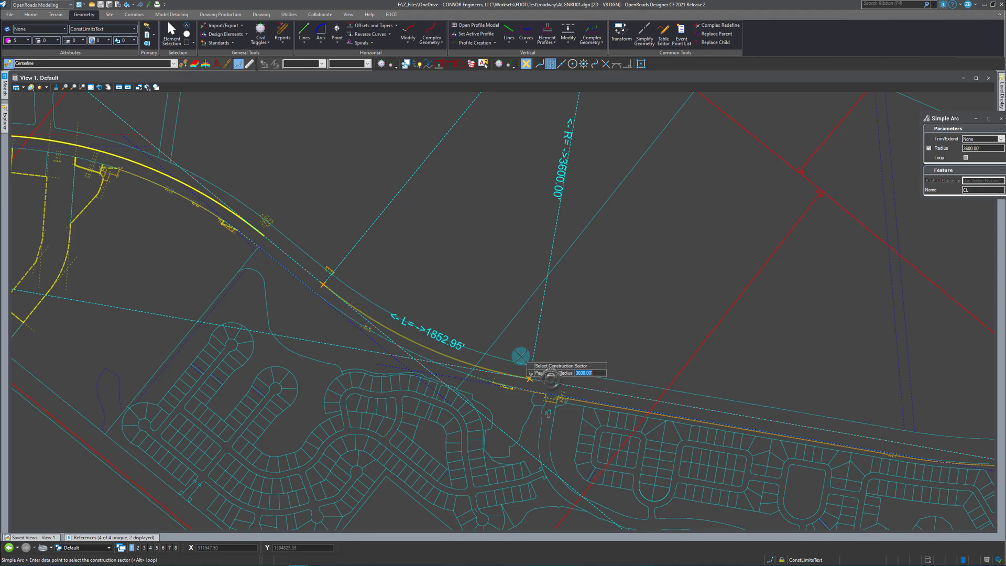
{"action": "left_click", "coordinate": [539, 332]}
{"action": "right_click", "coordinate": [581, 319]}
Turn off the levels of the station 814 label and the station ticks where the red tangent crosses the stationed centerline.
{"action": "scroll", "coordinate": [658, 339], "scroll_direction": "down", "scroll_amount": 2}
{"action": "scroll", "coordinate": [149, 210], "scroll_direction": "up", "scroll_amount": 4}
{"action": "scroll", "coordinate": [89, 302], "scroll_direction": "up", "scroll_amount": 3}
{"action": "scroll", "coordinate": [108, 351], "scroll_direction": "up", "scroll_amount": 4}
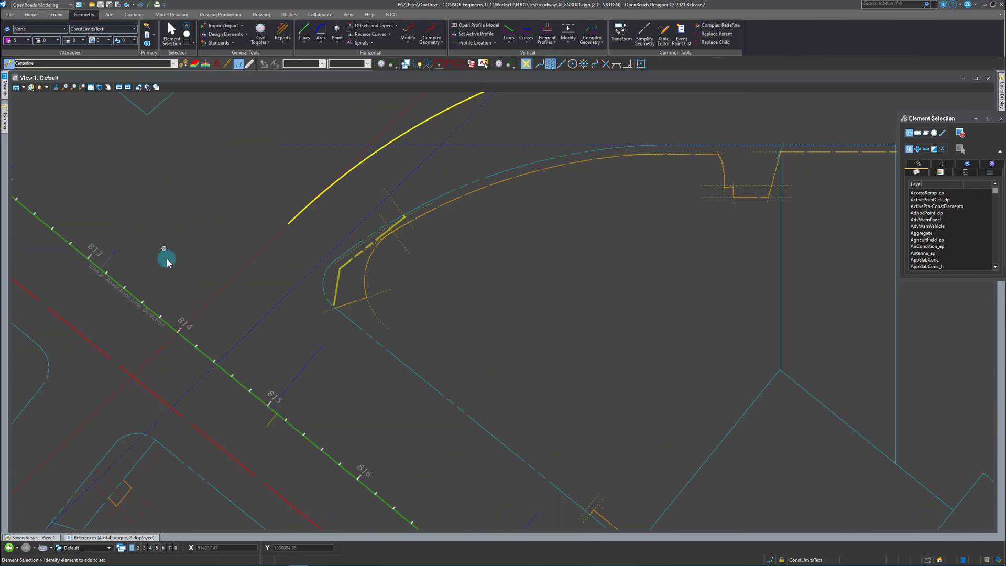
{"action": "right_click", "coordinate": [202, 333]}
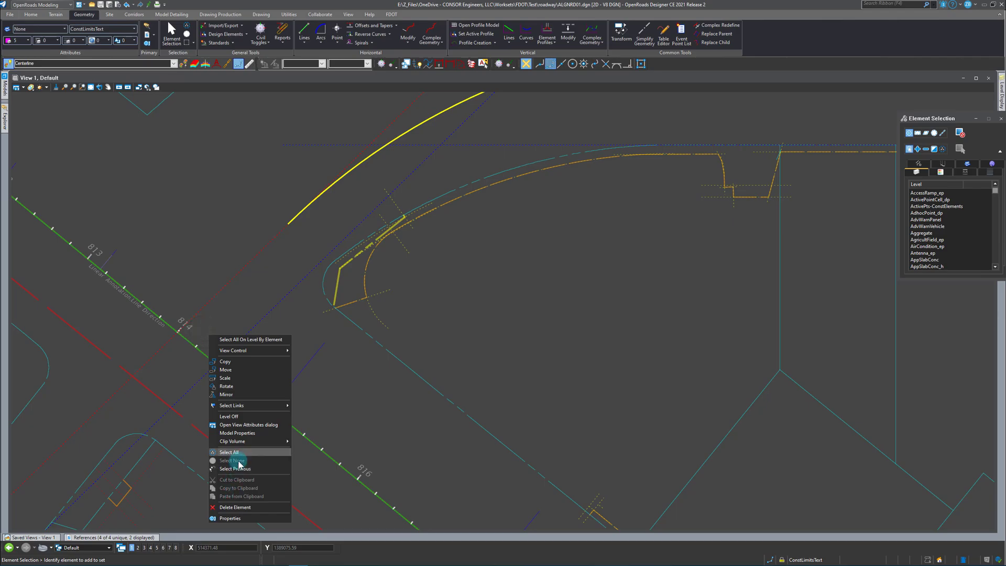
{"action": "left_click", "coordinate": [229, 416]}
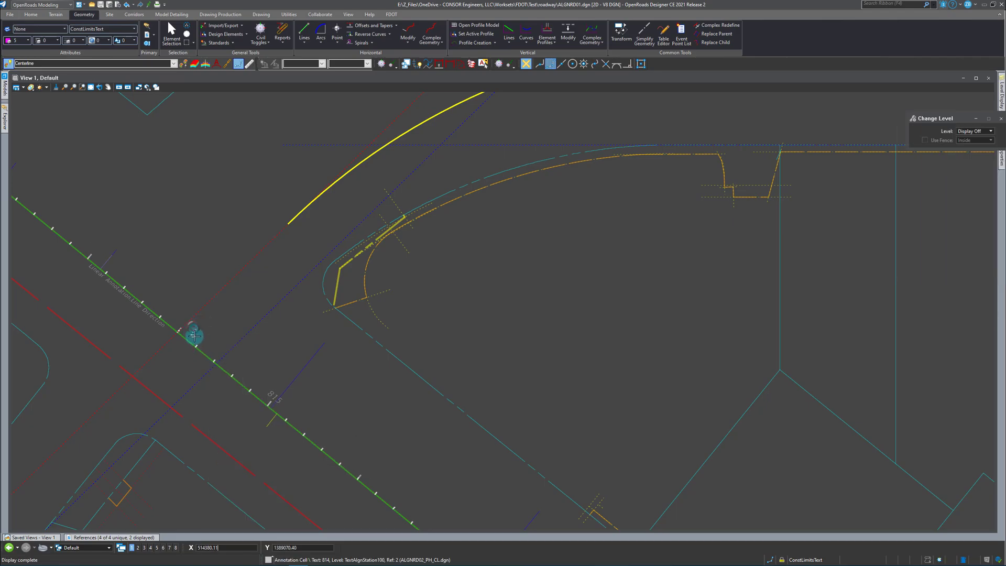
{"action": "scroll", "coordinate": [185, 332], "scroll_direction": "up", "scroll_amount": 5}
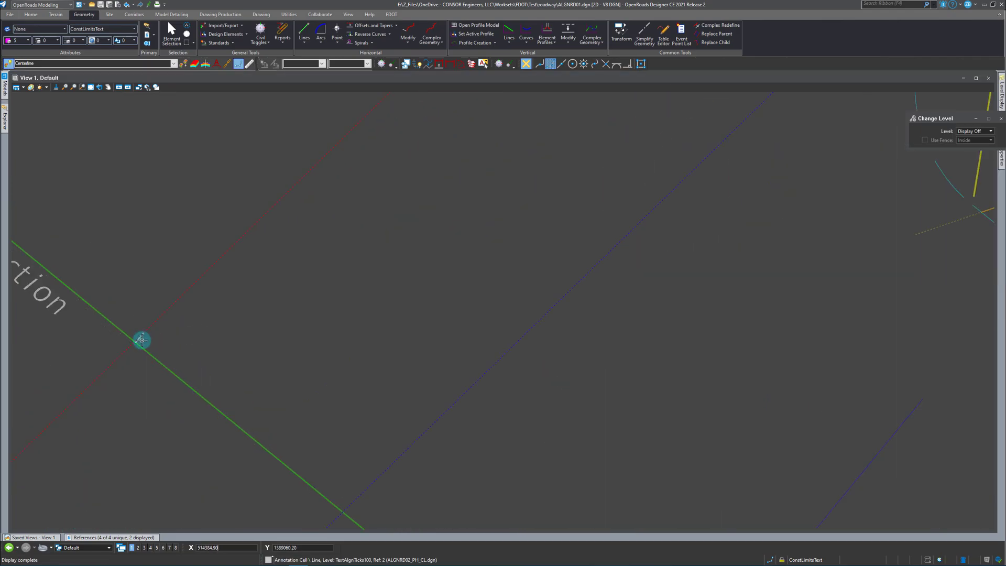
{"action": "left_click", "coordinate": [140, 340]}
{"action": "scroll", "coordinate": [141, 340], "scroll_direction": "up", "scroll_amount": 2}
{"action": "left_click", "coordinate": [134, 339]}
{"action": "scroll", "coordinate": [211, 354], "scroll_direction": "down", "scroll_amount": 4}
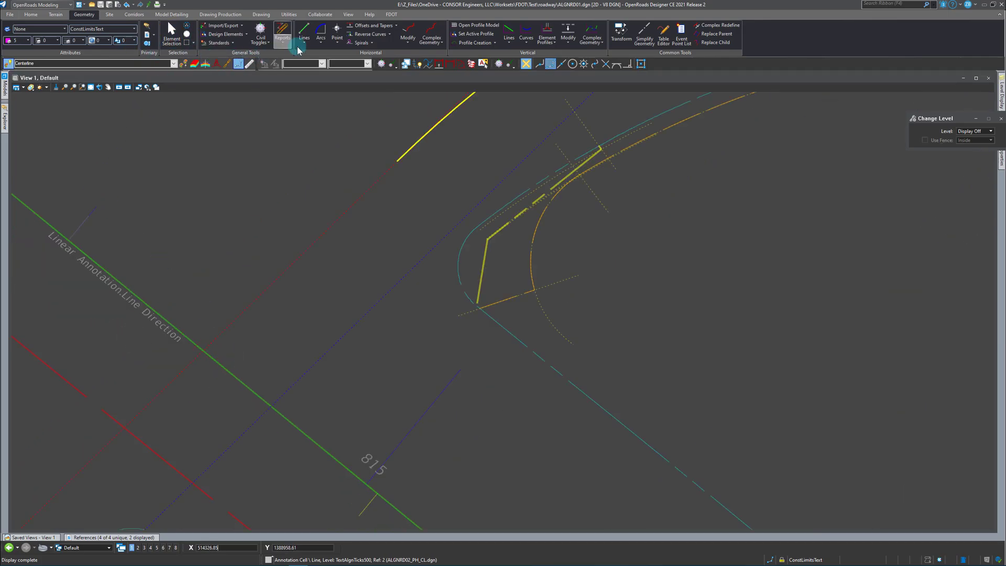
Create a 0.00 partial offset along the red tangent from its intersection with the green centerline to the start of the 570 ft arc.
{"action": "left_click", "coordinate": [394, 45]}
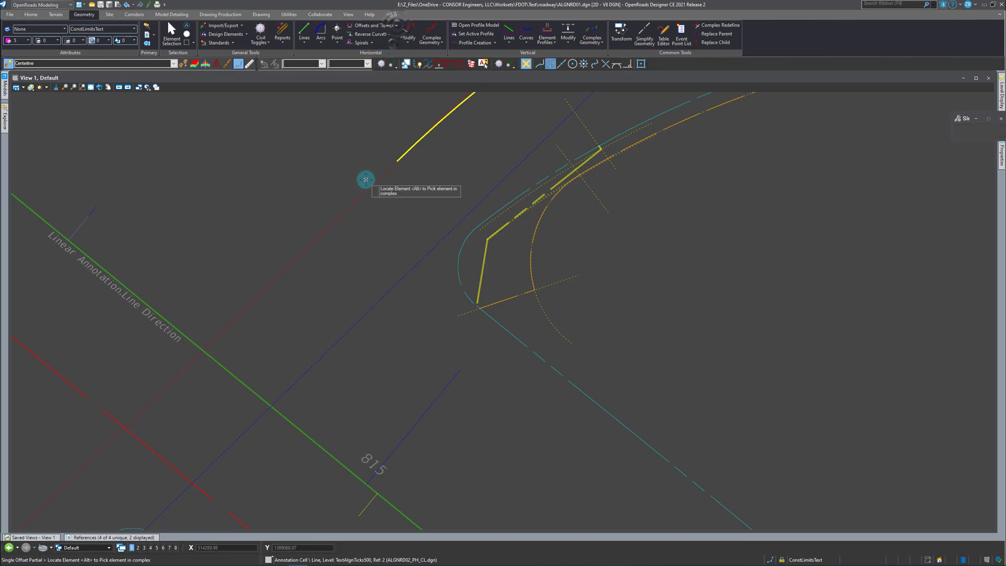
{"action": "left_click", "coordinate": [310, 243]}
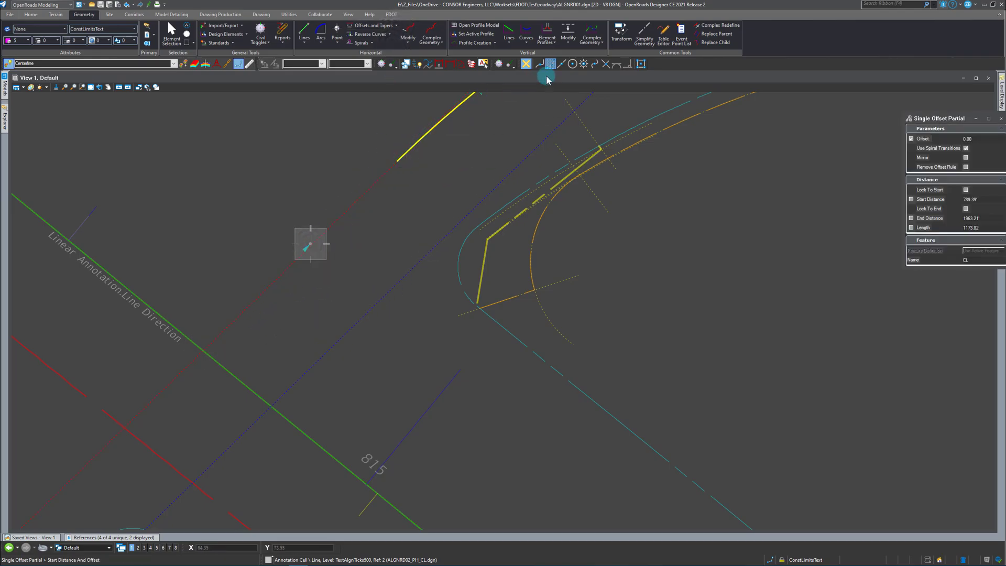
{"action": "left_click", "coordinate": [604, 65]}
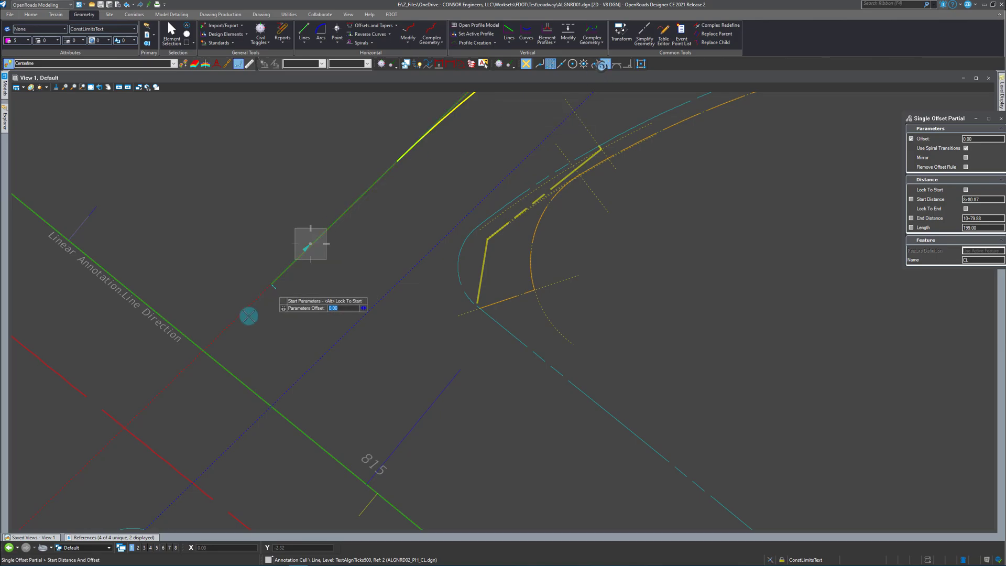
{"action": "left_click", "coordinate": [205, 348]}
{"action": "scroll", "coordinate": [218, 349], "scroll_direction": "down", "scroll_amount": 2}
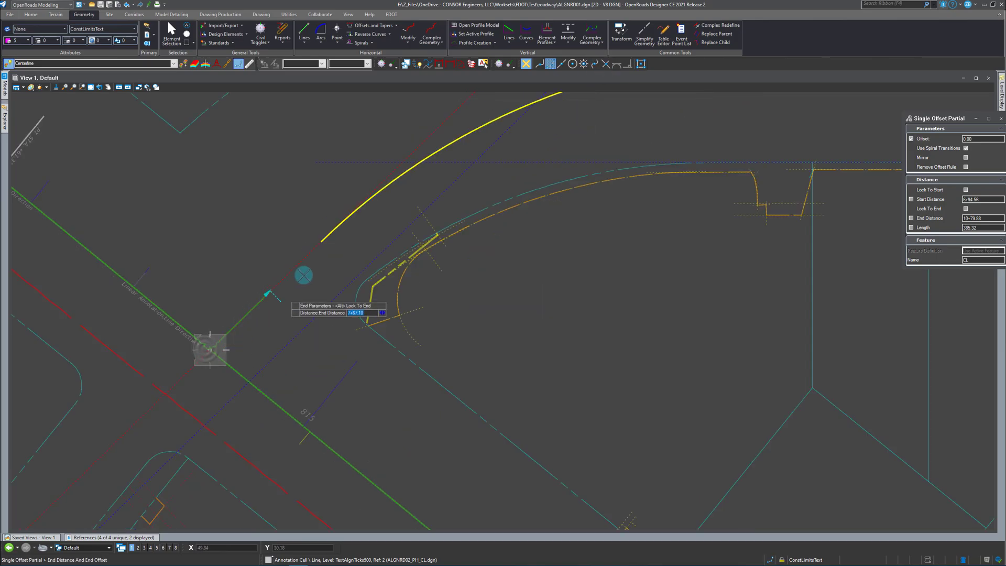
{"action": "left_click", "coordinate": [320, 241]}
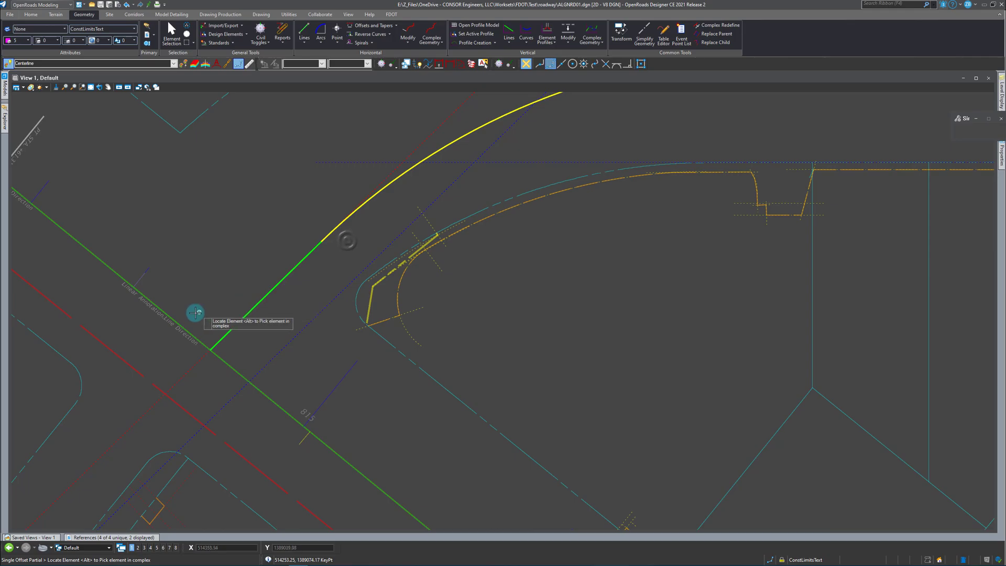
Create a 0.00 partial offset along the horizontal tangent from the end of the 570 ft arc to the start of the first 3600 ft arc.
{"action": "scroll", "coordinate": [198, 315], "scroll_direction": "down", "scroll_amount": 2}
{"action": "left_click", "coordinate": [568, 166]}
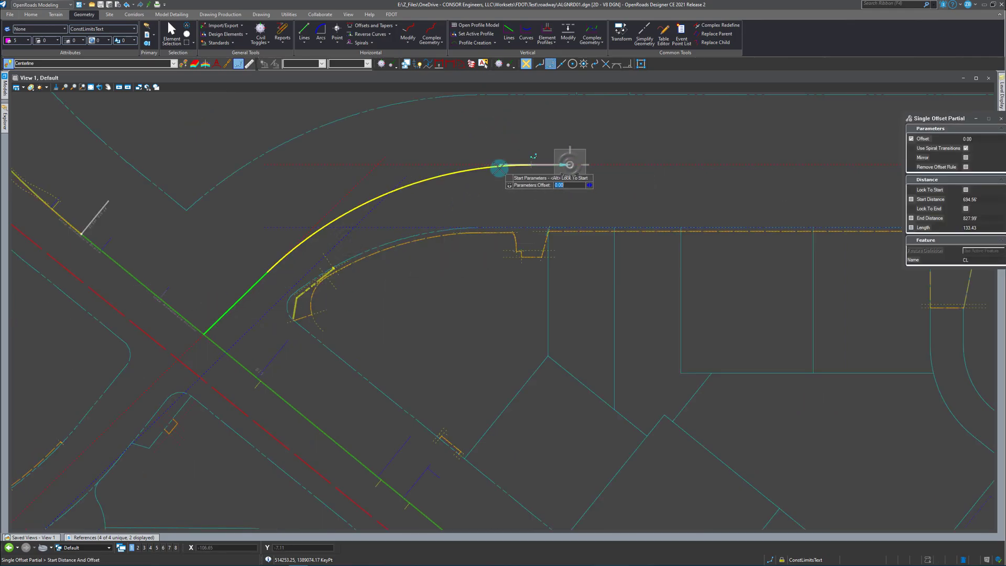
{"action": "left_click", "coordinate": [511, 188]}
{"action": "scroll", "coordinate": [271, 206], "scroll_direction": "down", "scroll_amount": 2}
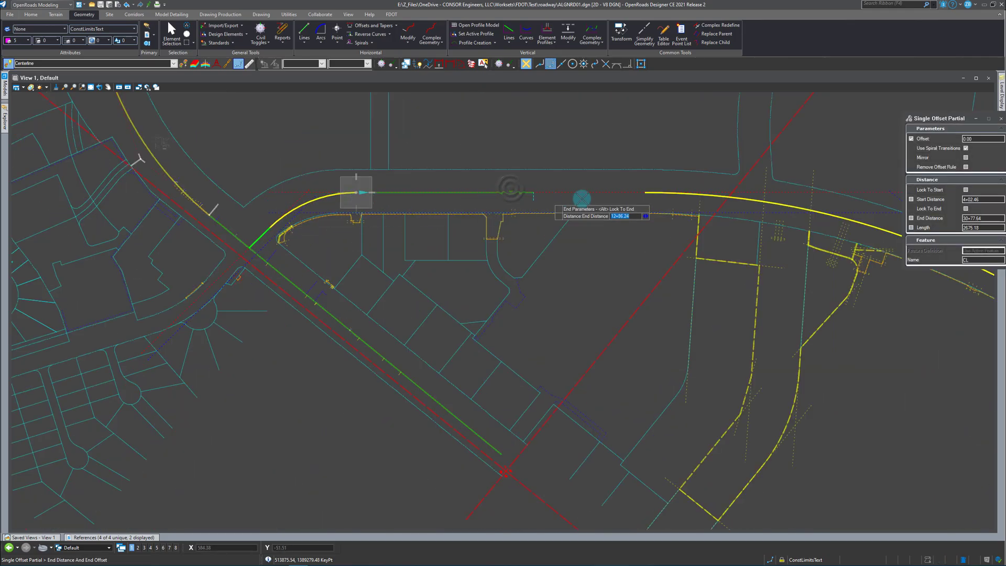
{"action": "left_click", "coordinate": [667, 194]}
Create a 0.00 partial offset along the descending tangent between the two 3600 ft arcs.
{"action": "scroll", "coordinate": [178, 218], "scroll_direction": "down", "scroll_amount": 2}
{"action": "scroll", "coordinate": [760, 332], "scroll_direction": "up", "scroll_amount": 4}
{"action": "left_click", "coordinate": [691, 298]}
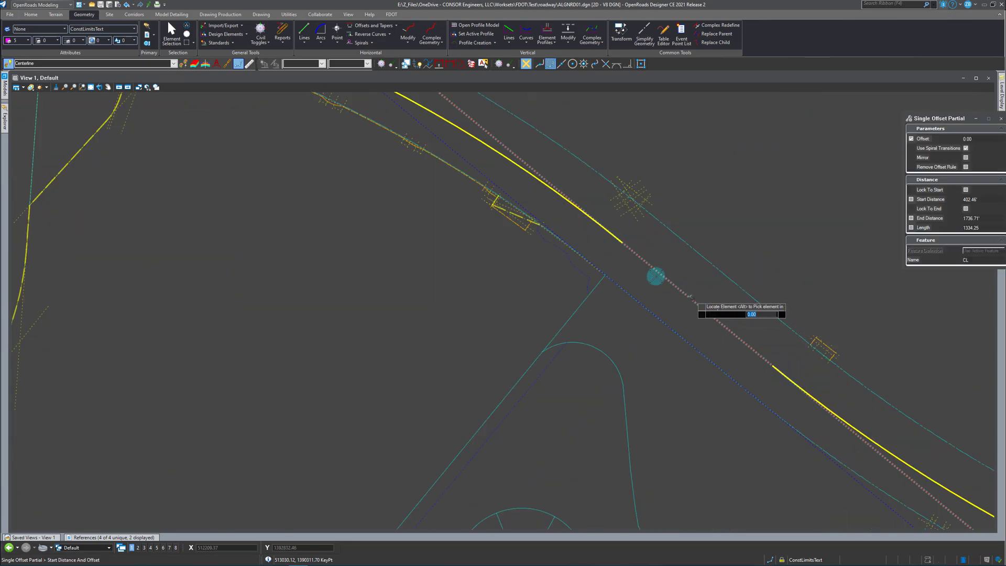
{"action": "left_click", "coordinate": [623, 243]}
{"action": "scroll", "coordinate": [784, 368], "scroll_direction": "up", "scroll_amount": 2}
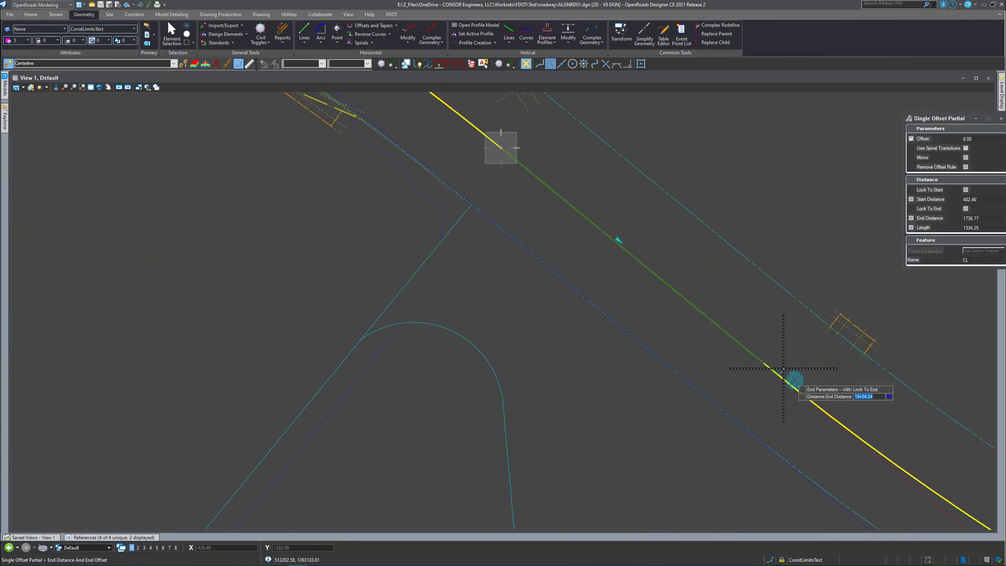
{"action": "left_click", "coordinate": [764, 362]}
Create a 0.00 partial offset 500 ft long along the flatter eastern tangent, starting at the end of the second 3600 ft arc.
{"action": "scroll", "coordinate": [393, 294], "scroll_direction": "down", "scroll_amount": 2}
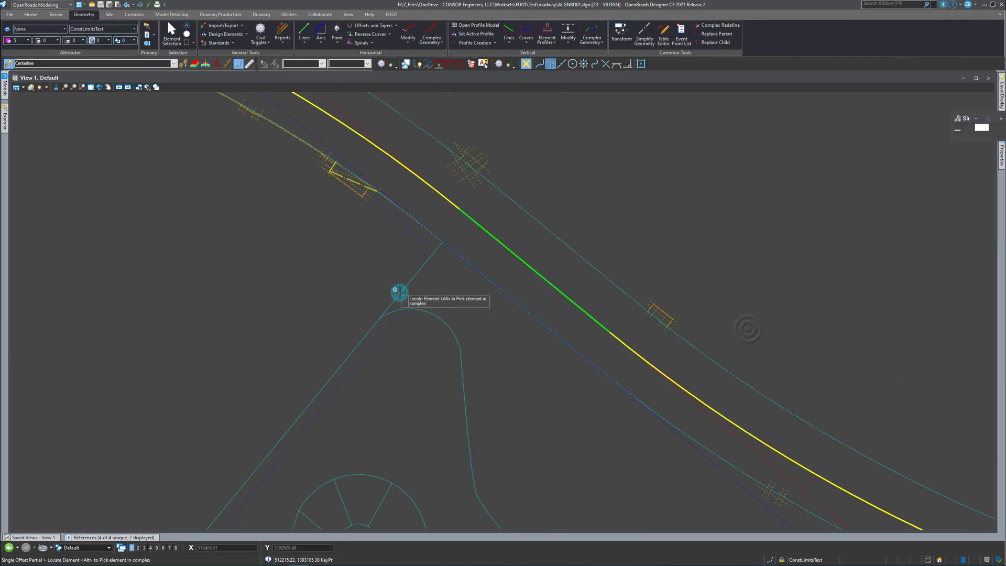
{"action": "scroll", "coordinate": [724, 417], "scroll_direction": "down", "scroll_amount": 2}
{"action": "scroll", "coordinate": [545, 332], "scroll_direction": "down", "scroll_amount": 1}
{"action": "left_click", "coordinate": [713, 420]}
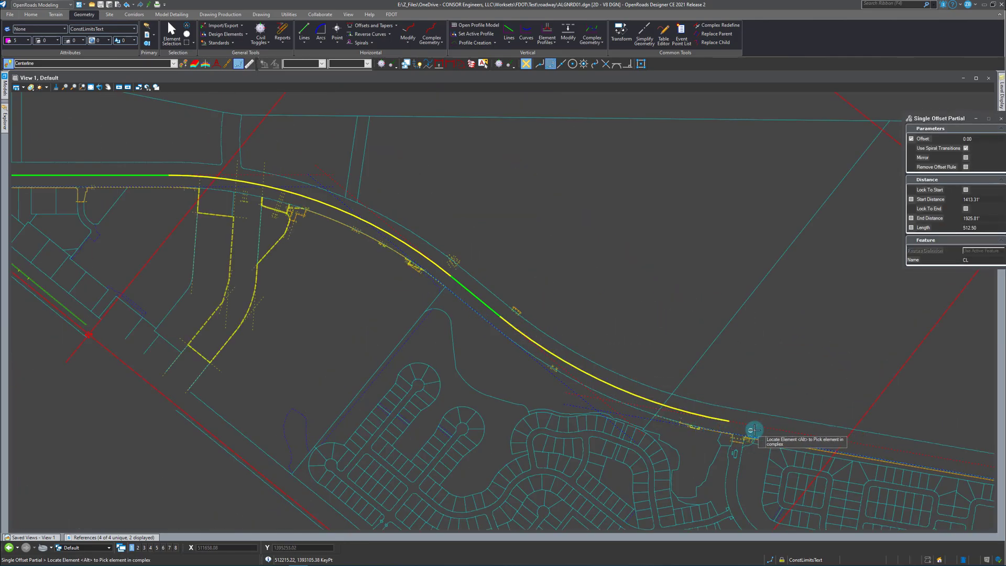
{"action": "scroll", "coordinate": [733, 425], "scroll_direction": "up", "scroll_amount": 2}
{"action": "left_click", "coordinate": [642, 401]}
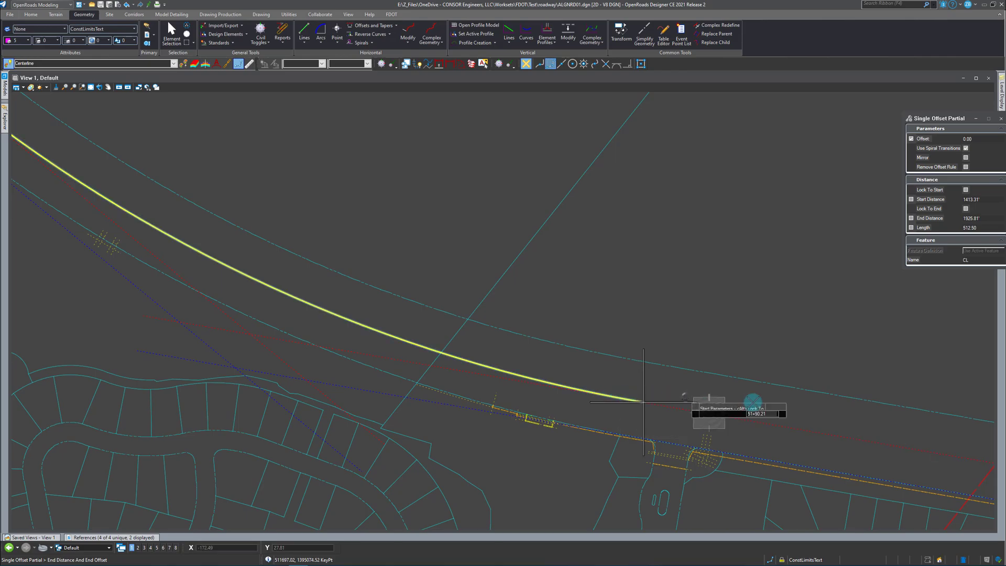
{"action": "key", "text": "Right"}
{"action": "type", "text": "5"}
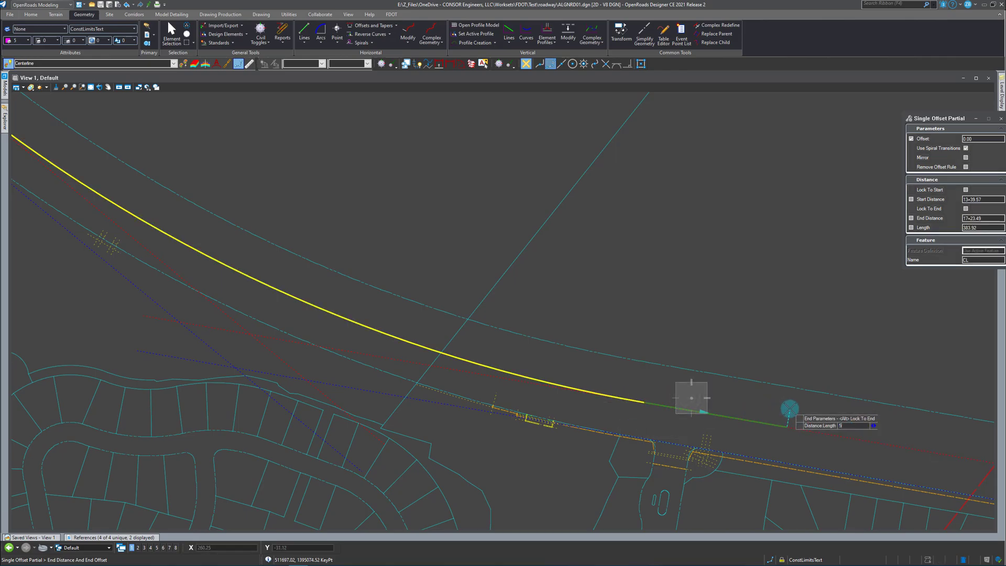
{"action": "key", "text": "Return"}
{"action": "left_click", "coordinate": [810, 409]}
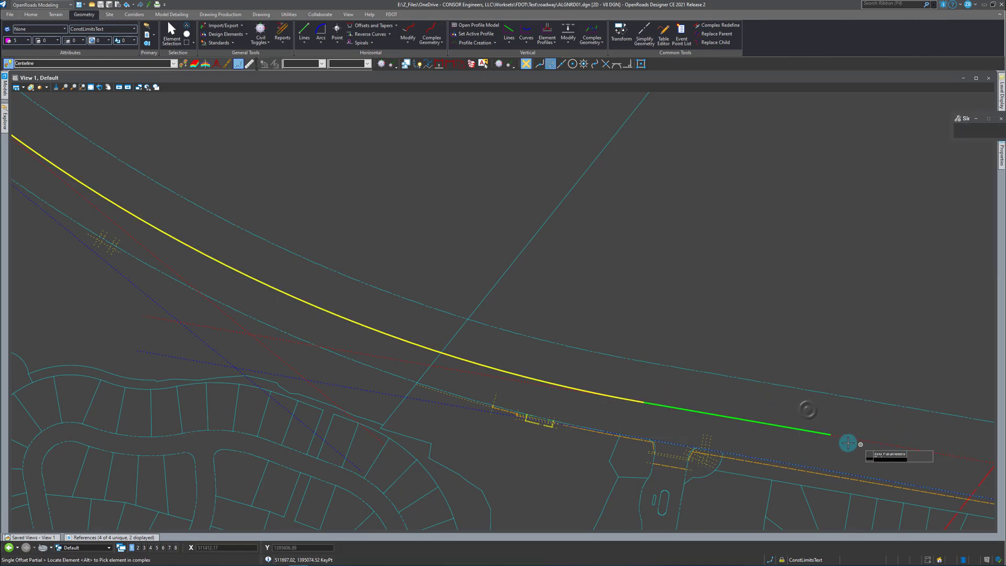
Set the horizontal construction tangent's offset from the right-of-way line to -98.00 ft.
{"action": "scroll", "coordinate": [852, 445], "scroll_direction": "down", "scroll_amount": 3}
{"action": "scroll", "coordinate": [367, 293], "scroll_direction": "up", "scroll_amount": 3}
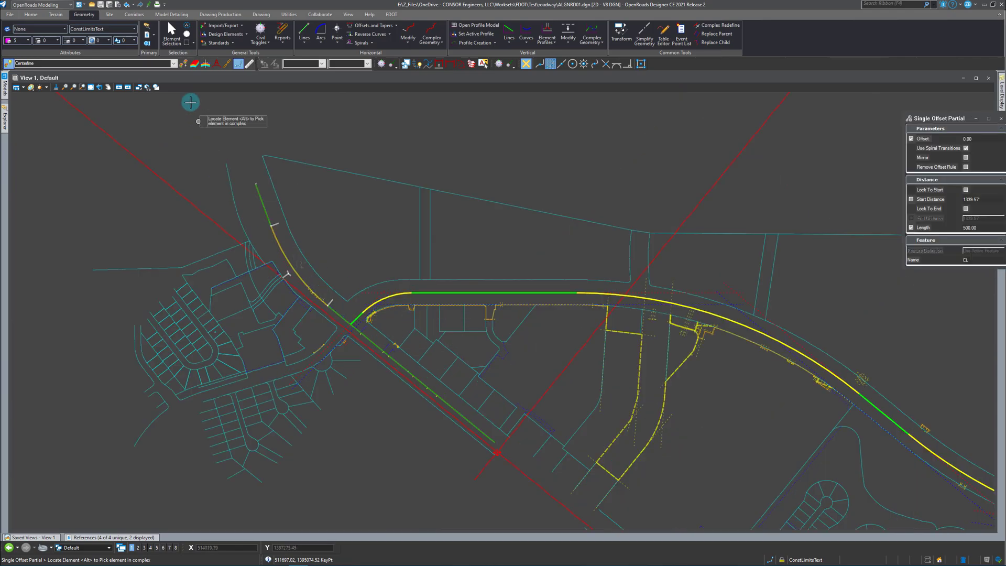
{"action": "left_click", "coordinate": [168, 30]}
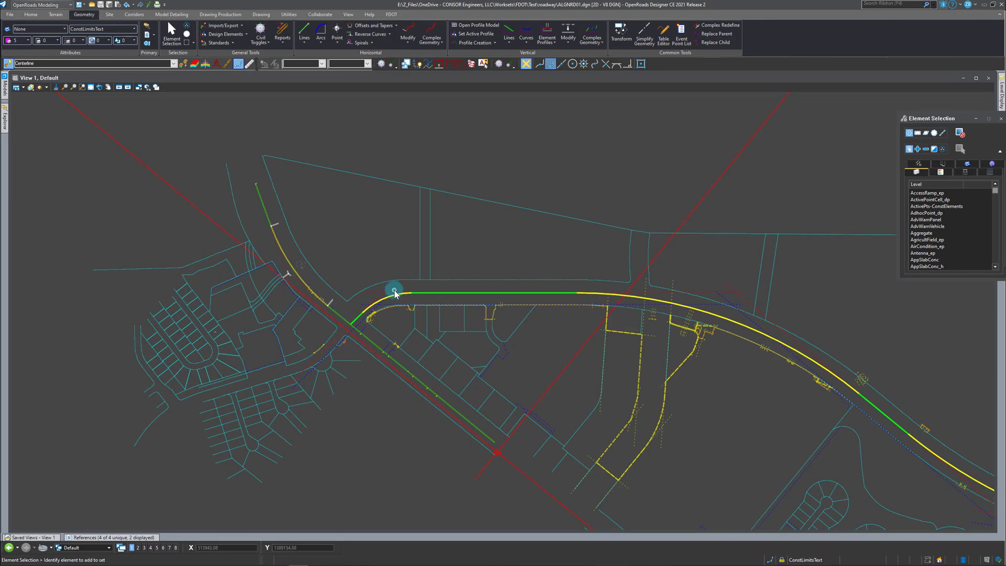
{"action": "scroll", "coordinate": [509, 303], "scroll_direction": "up", "scroll_amount": 2}
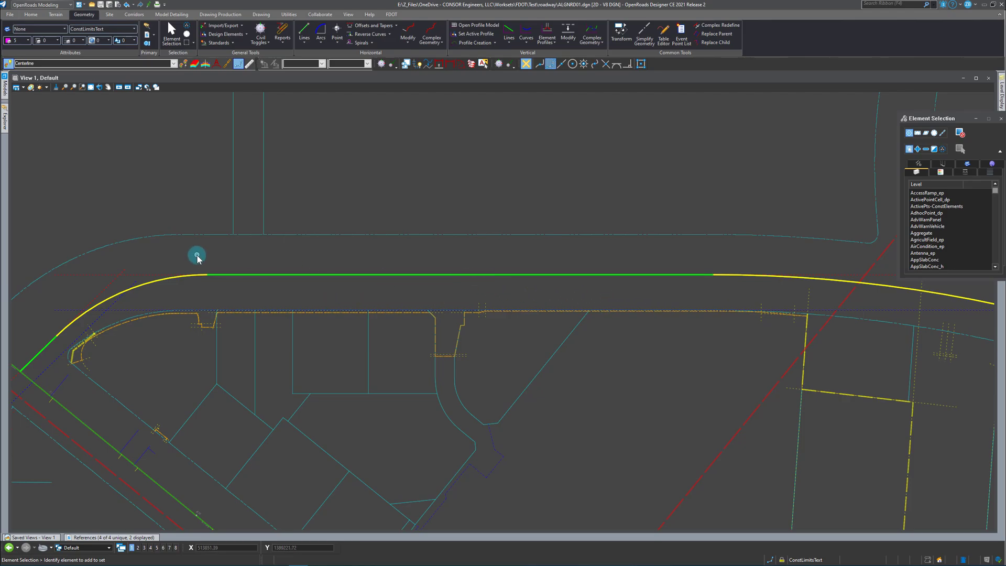
{"action": "scroll", "coordinate": [196, 255], "scroll_direction": "down", "scroll_amount": 2}
{"action": "left_click", "coordinate": [173, 267]}
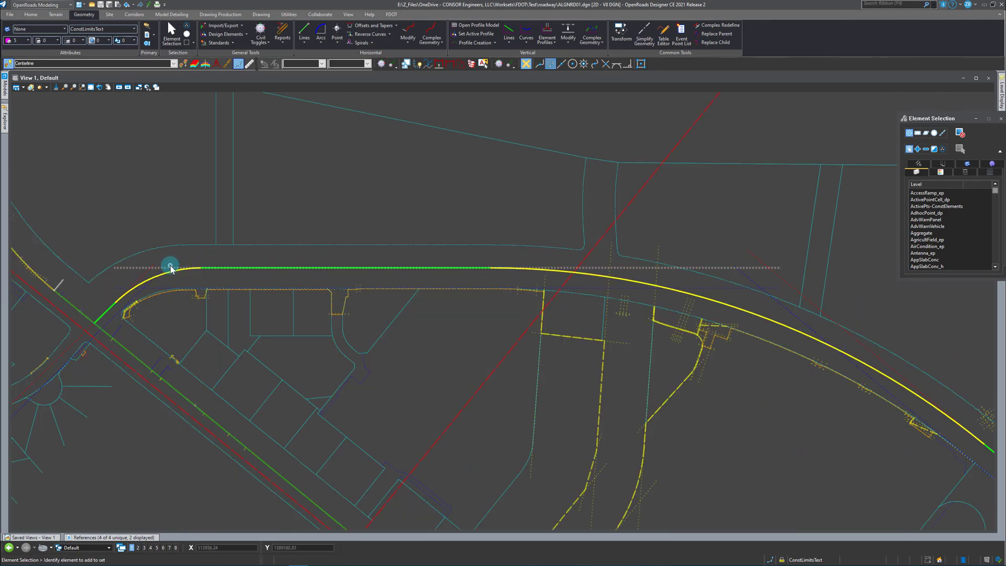
{"action": "mouse_move", "coordinate": [470, 281]}
{"action": "key", "text": "BackSpace"}
{"action": "key", "text": "Return"}
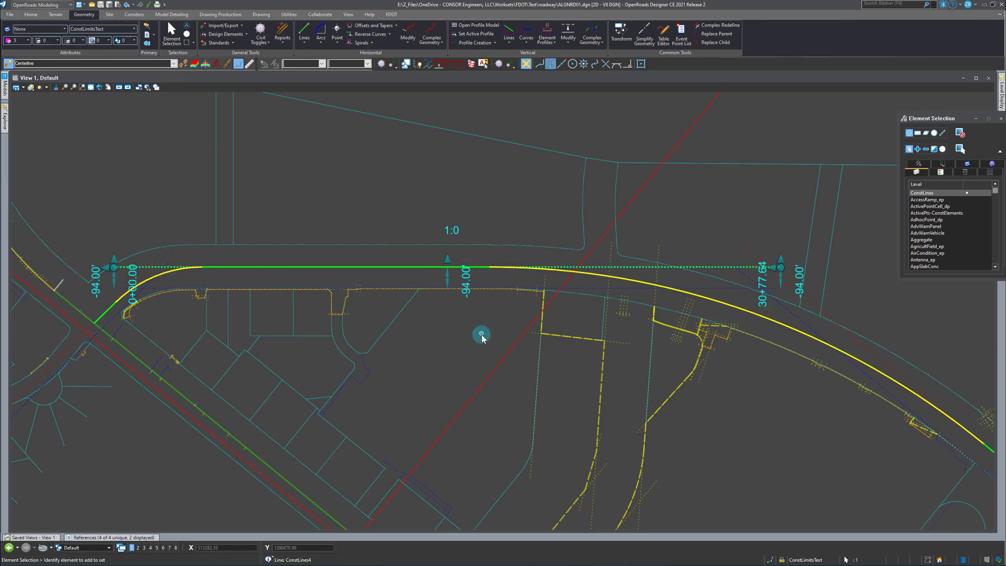
{"action": "left_click", "coordinate": [480, 340]}
Set the descending construction tangent's offset from the right-of-way line to -102.00 ft.
{"action": "scroll", "coordinate": [235, 275], "scroll_direction": "down", "scroll_amount": 2}
{"action": "scroll", "coordinate": [727, 420], "scroll_direction": "up", "scroll_amount": 2}
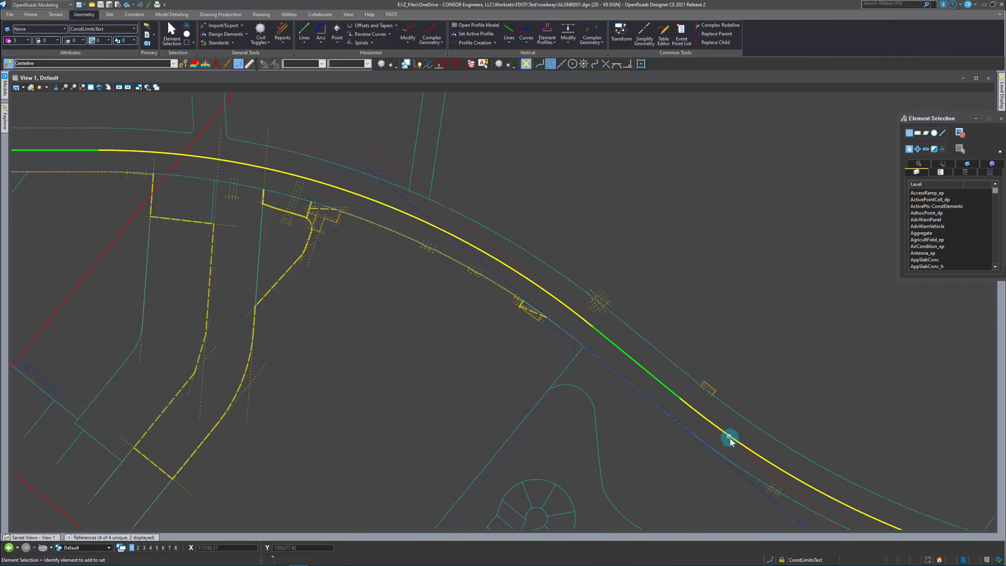
{"action": "left_click", "coordinate": [743, 454]}
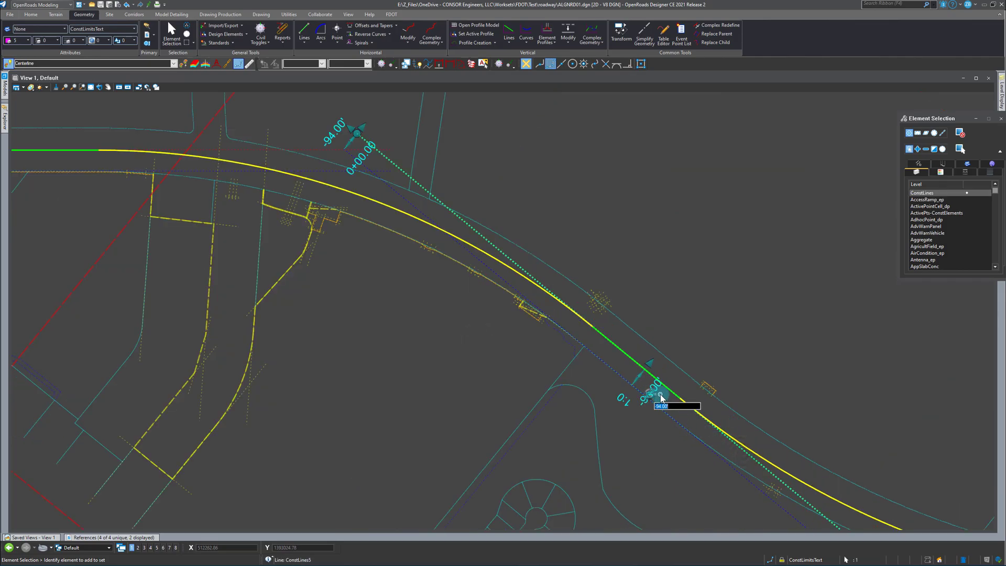
{"action": "key", "text": "Return"}
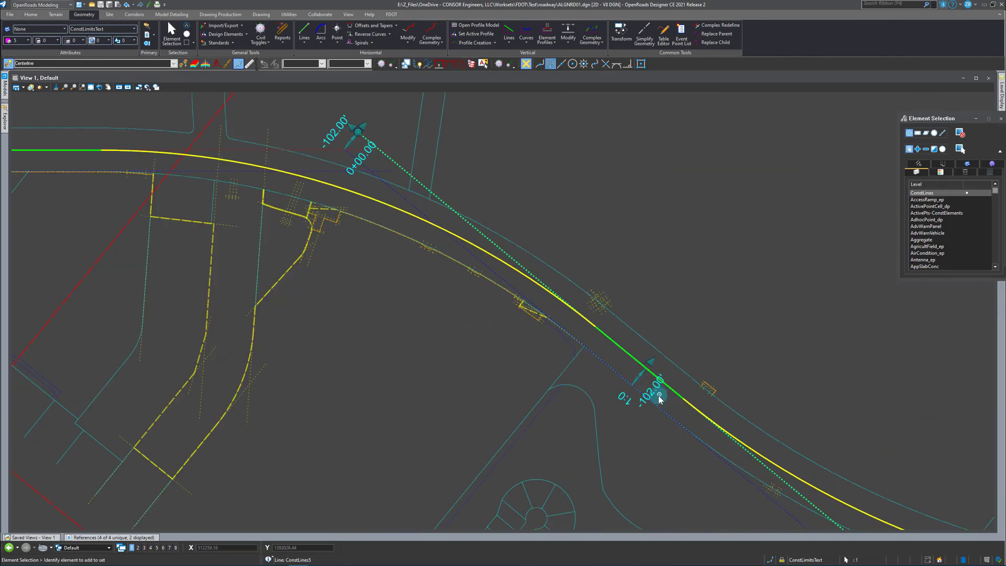
{"action": "left_click", "coordinate": [639, 445]}
Check the offset values of the flatter eastern tangent and the horizontal tangent.
{"action": "scroll", "coordinate": [302, 319], "scroll_direction": "down", "scroll_amount": 2}
{"action": "scroll", "coordinate": [853, 487], "scroll_direction": "up", "scroll_amount": 2}
{"action": "left_click", "coordinate": [821, 479]}
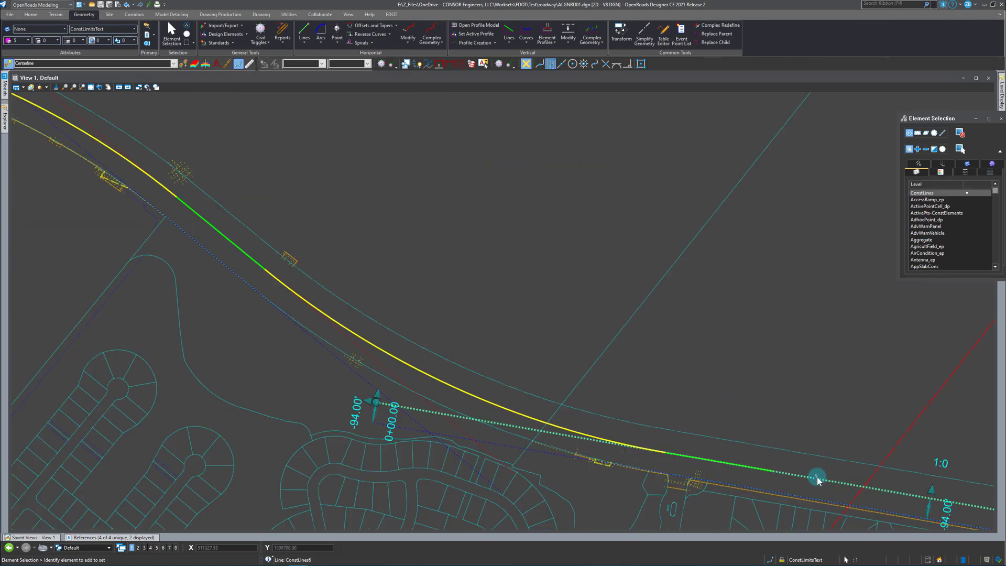
{"action": "scroll", "coordinate": [825, 480], "scroll_direction": "down", "scroll_amount": 2}
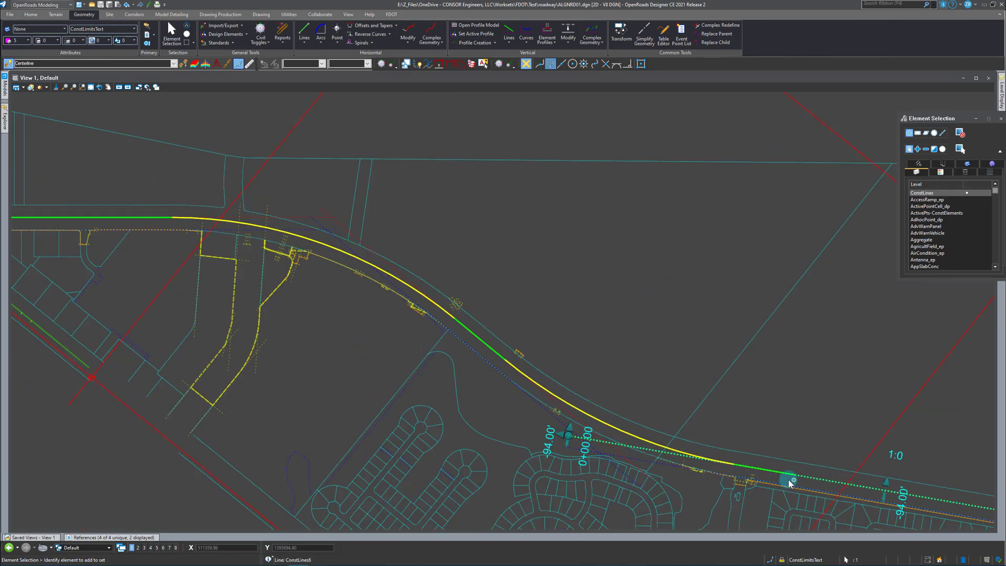
{"action": "scroll", "coordinate": [709, 450], "scroll_direction": "down", "scroll_amount": 2}
{"action": "scroll", "coordinate": [422, 317], "scroll_direction": "up", "scroll_amount": 4}
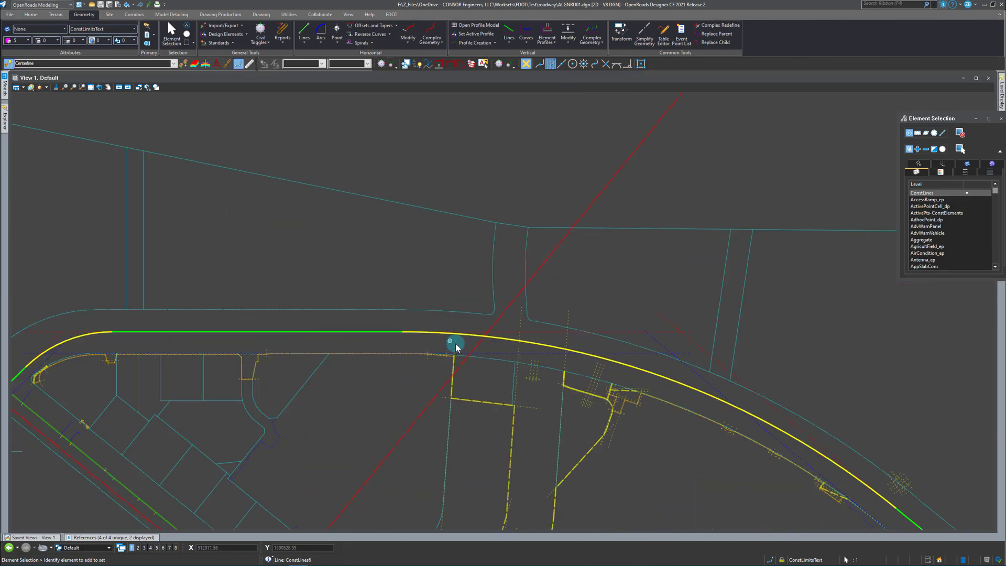
{"action": "left_click", "coordinate": [542, 332]}
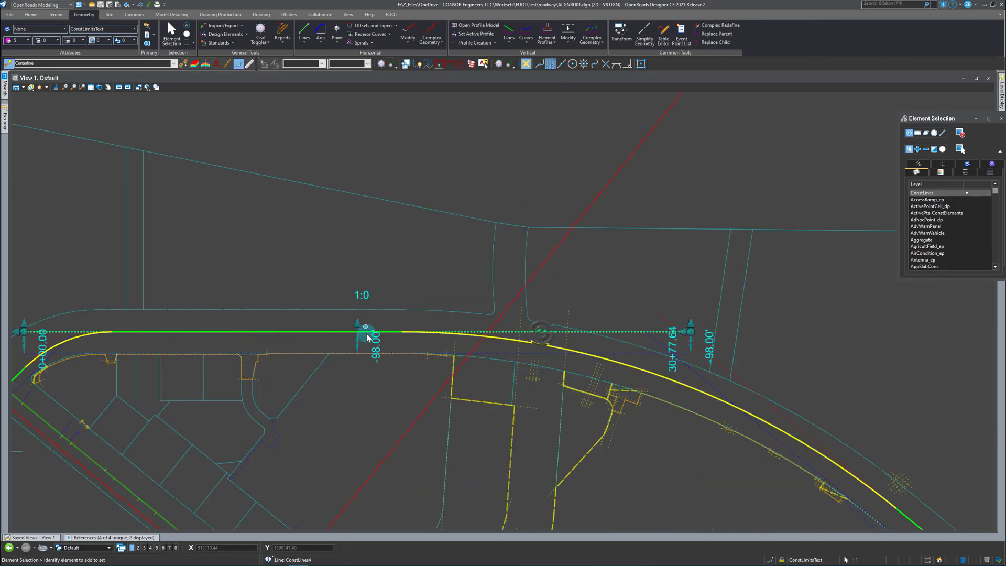
Examine the radius of the arc east of the horizontal tangent and the offset of the descending tangent.
{"action": "left_click", "coordinate": [608, 361]}
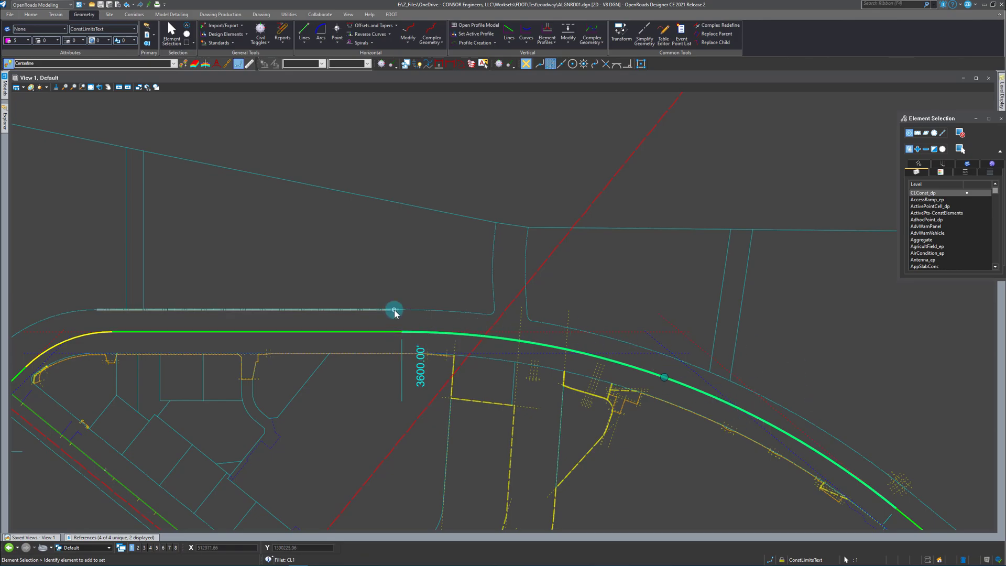
{"action": "scroll", "coordinate": [504, 308], "scroll_direction": "down", "scroll_amount": 1}
{"action": "scroll", "coordinate": [244, 326], "scroll_direction": "up", "scroll_amount": 1}
{"action": "scroll", "coordinate": [90, 266], "scroll_direction": "down", "scroll_amount": 1}
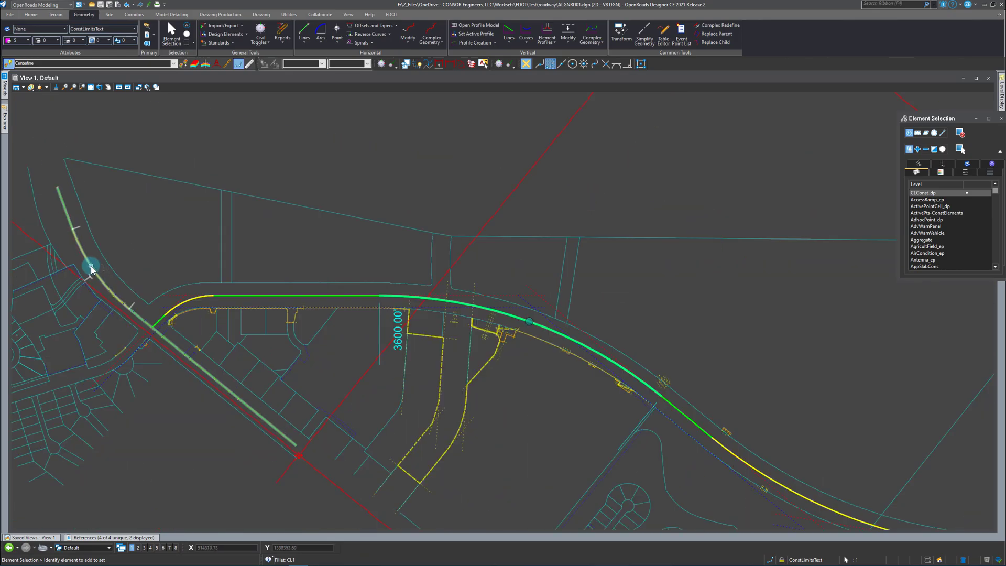
{"action": "scroll", "coordinate": [677, 420], "scroll_direction": "up", "scroll_amount": 2}
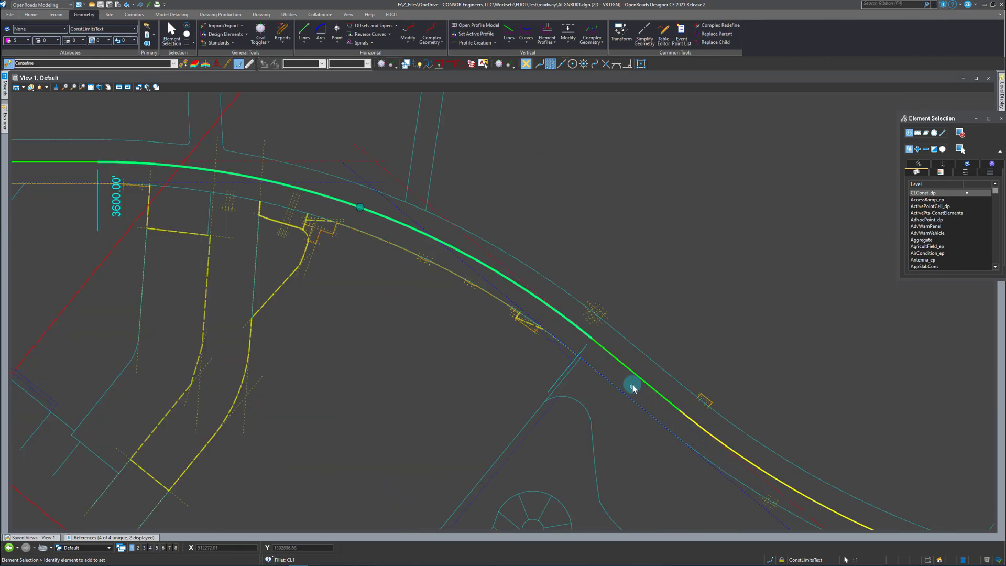
{"action": "left_click", "coordinate": [511, 273]}
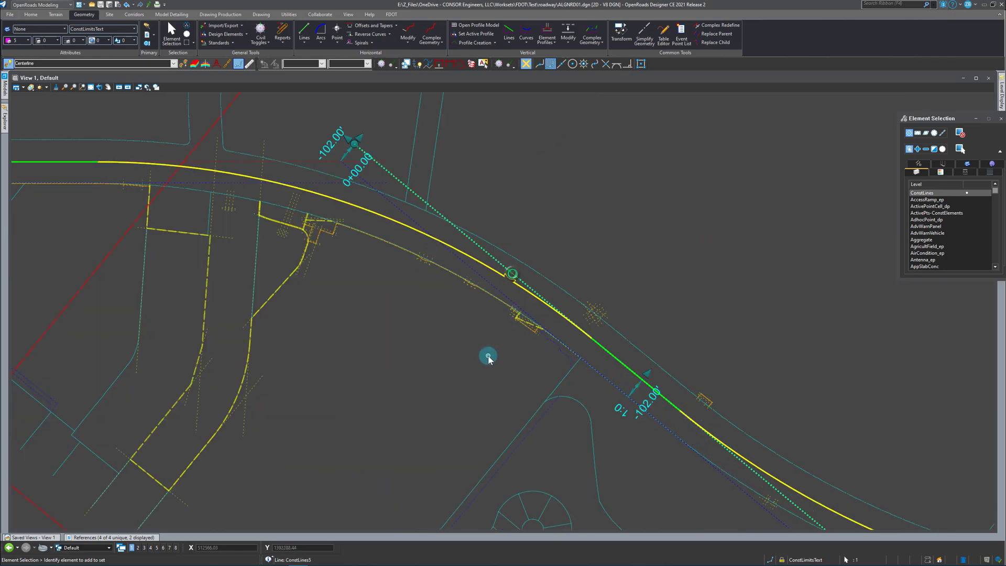
{"action": "left_click", "coordinate": [488, 355]}
{"action": "left_click", "coordinate": [511, 271]}
{"action": "left_click", "coordinate": [429, 309]}
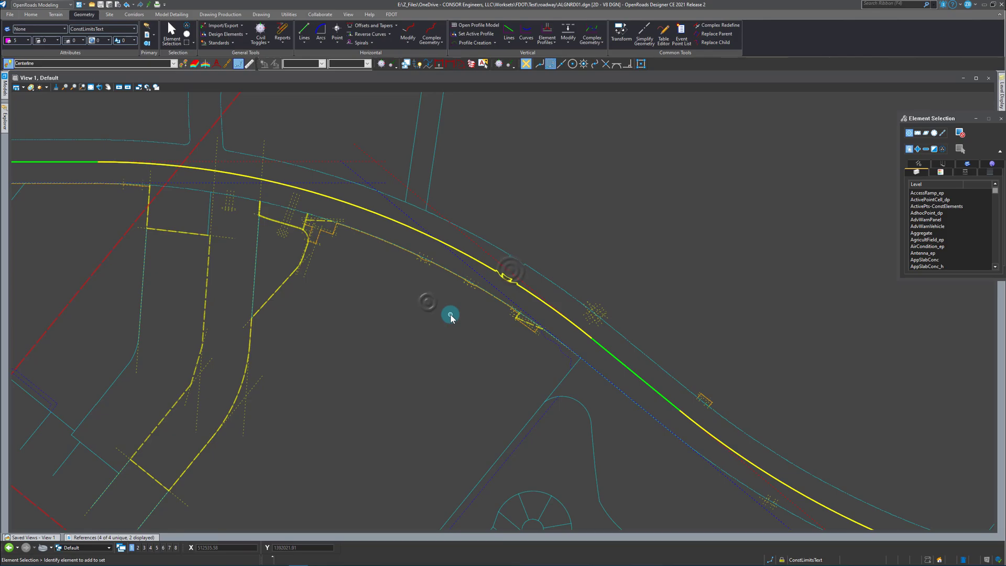
{"action": "scroll", "coordinate": [461, 307], "scroll_direction": "down", "scroll_amount": 3}
Set the radius of the arc between the horizontal and descending tangents to 4000 ft.
{"action": "left_click", "coordinate": [426, 264]}
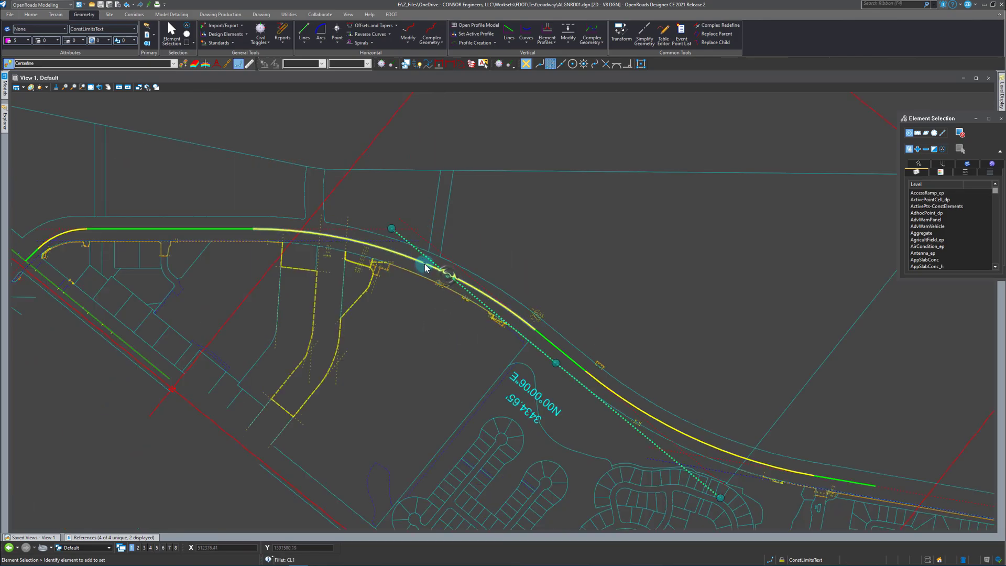
{"action": "left_click", "coordinate": [270, 269]}
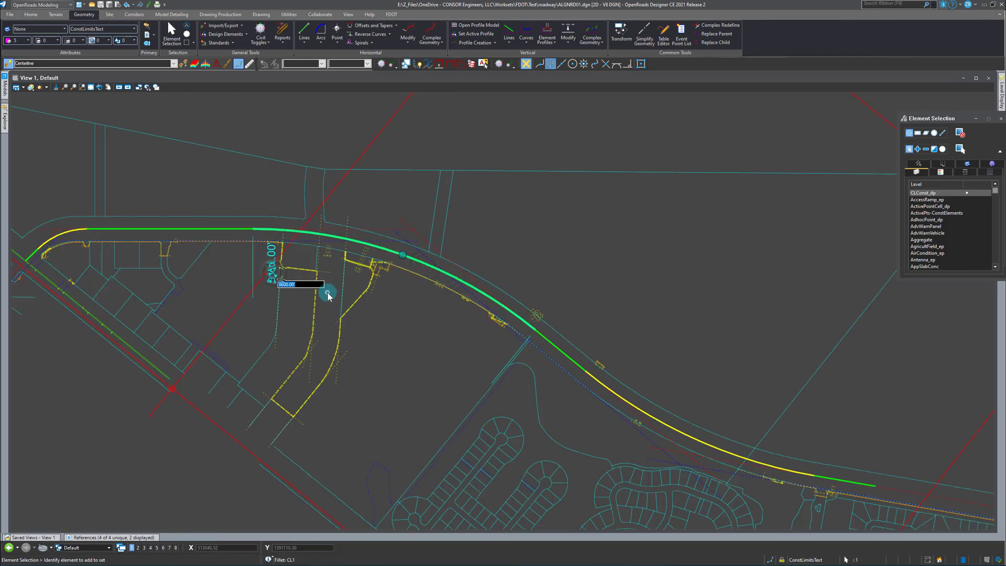
{"action": "type", "text": "4000"}
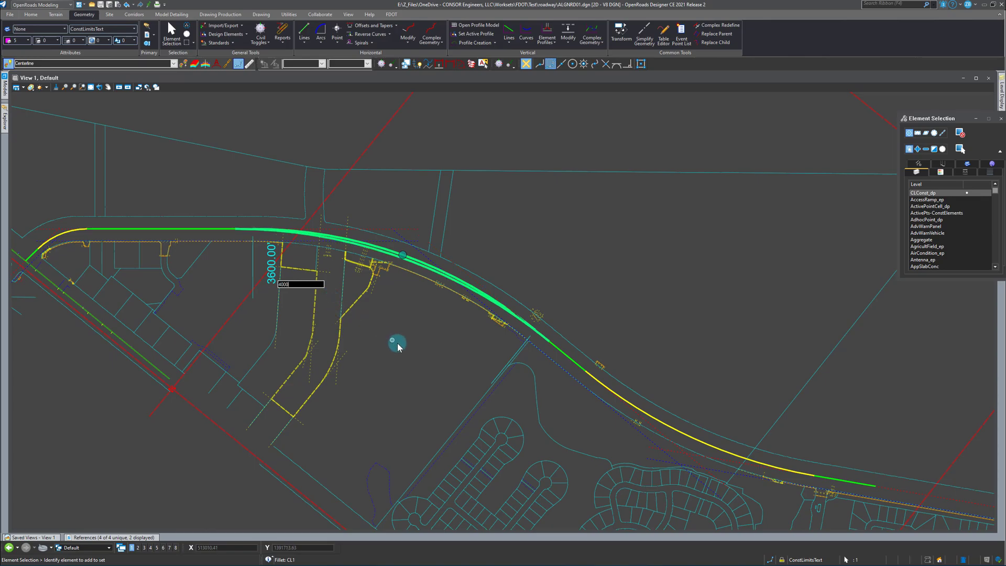
{"action": "left_click", "coordinate": [423, 356]}
Restore the radius of the arc between the horizontal and descending tangents to 3600 ft.
{"action": "left_click", "coordinate": [254, 265]}
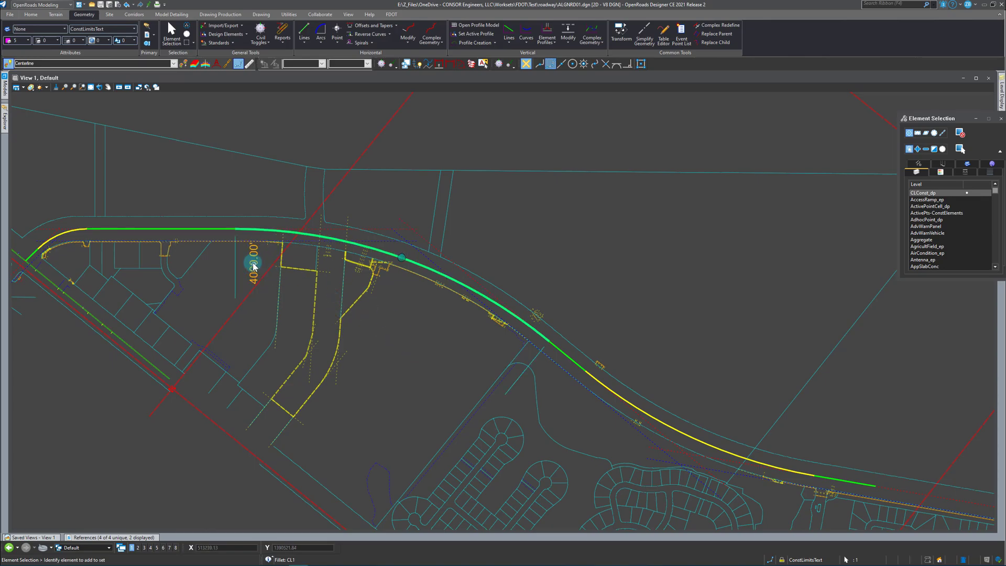
{"action": "left_click", "coordinate": [292, 231]}
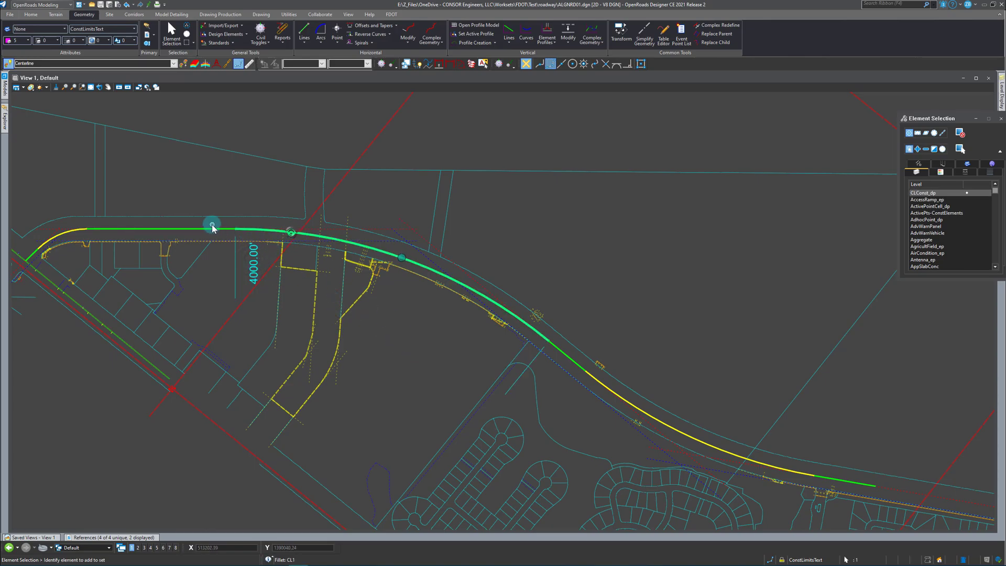
{"action": "left_click", "coordinate": [254, 261]}
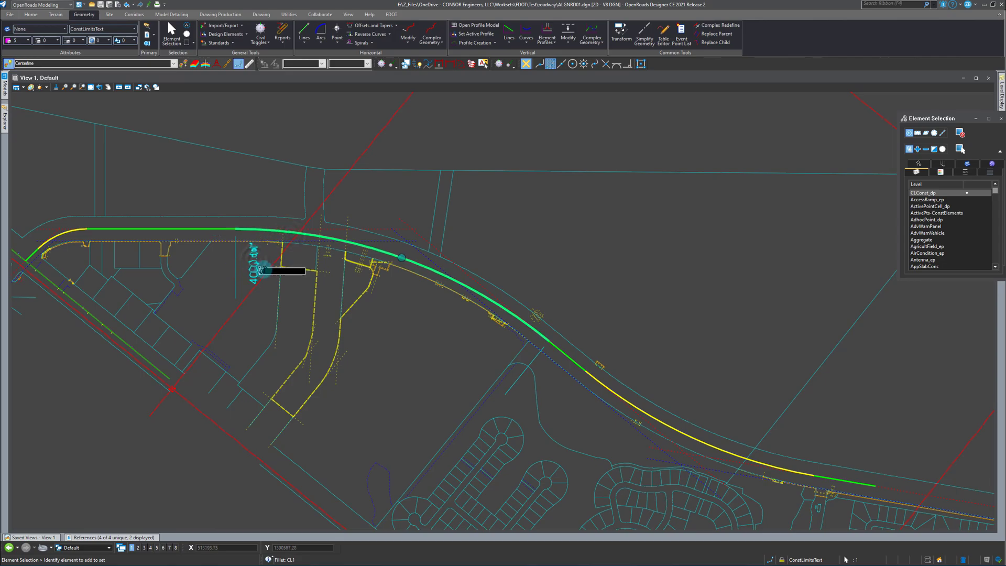
{"action": "key", "text": "Return"}
{"action": "left_click", "coordinate": [444, 357]}
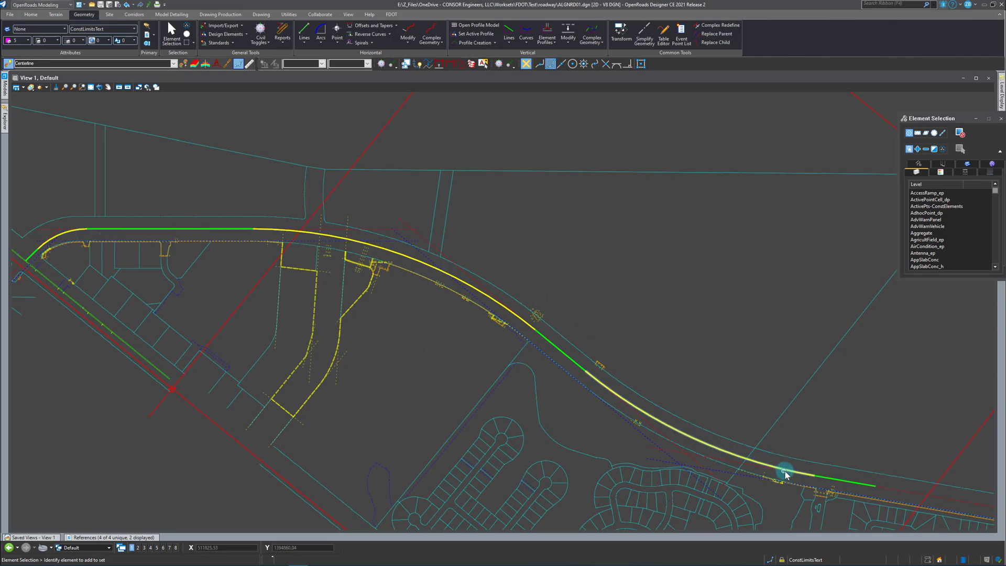
{"action": "scroll", "coordinate": [608, 362], "scroll_direction": "down", "scroll_amount": 2}
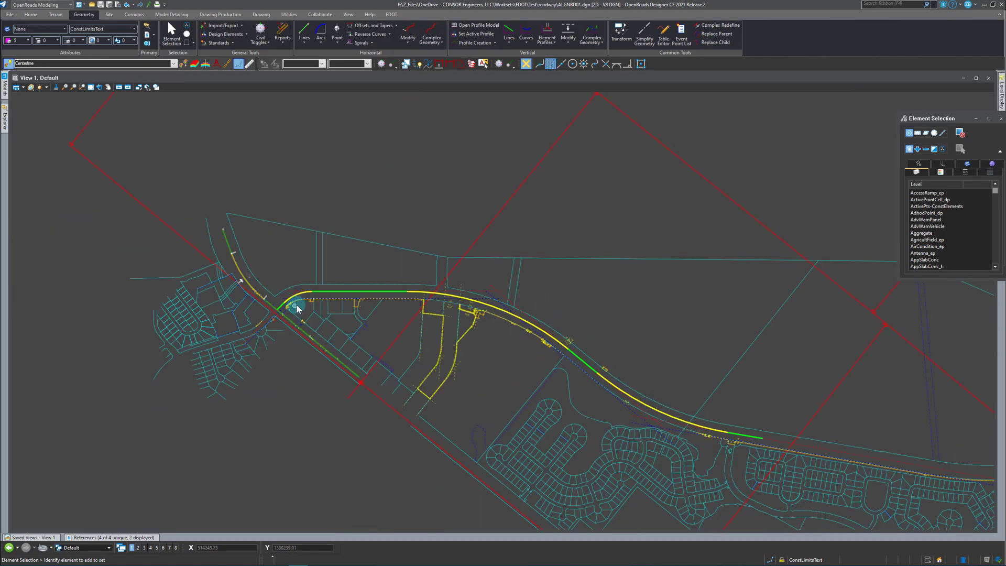
{"action": "scroll", "coordinate": [315, 314], "scroll_direction": "up", "scroll_amount": 2}
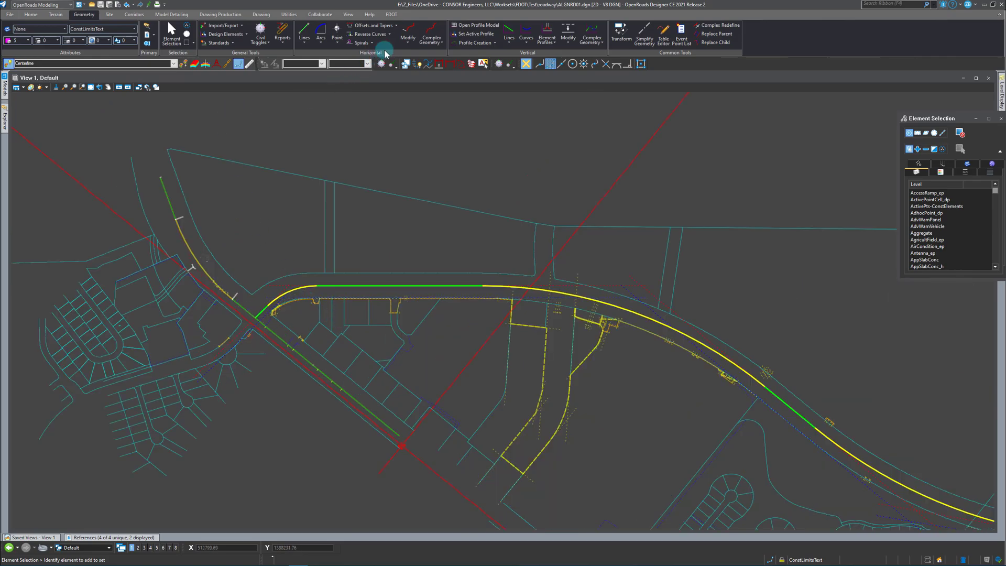
Join the connected centerline tangents and arcs into one complex element with the Automatic method and a 0.03 maximum gap.
{"action": "left_click", "coordinate": [432, 33]}
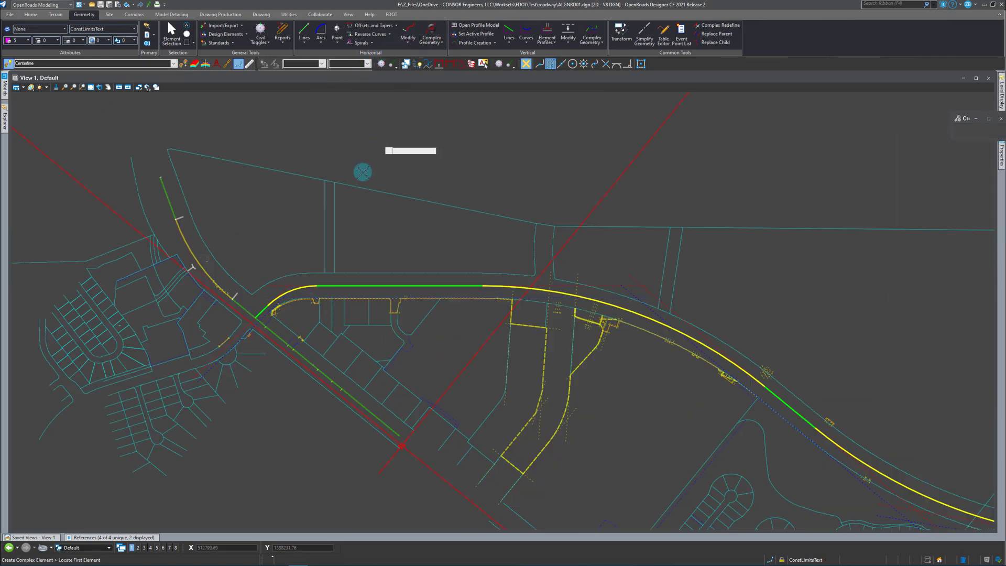
{"action": "scroll", "coordinate": [266, 321], "scroll_direction": "up", "scroll_amount": 2}
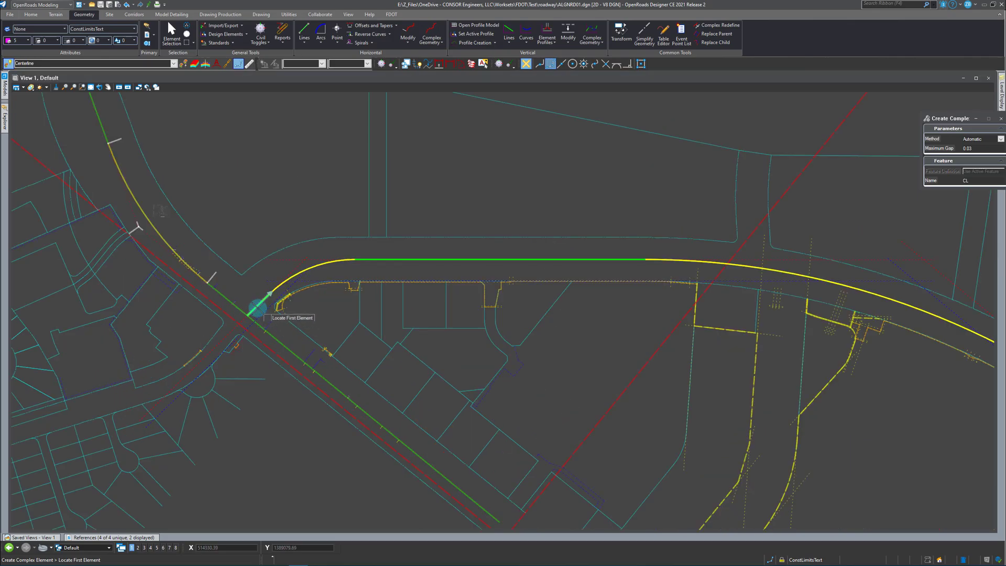
{"action": "left_click", "coordinate": [257, 308]}
{"action": "scroll", "coordinate": [168, 225], "scroll_direction": "down", "scroll_amount": 4}
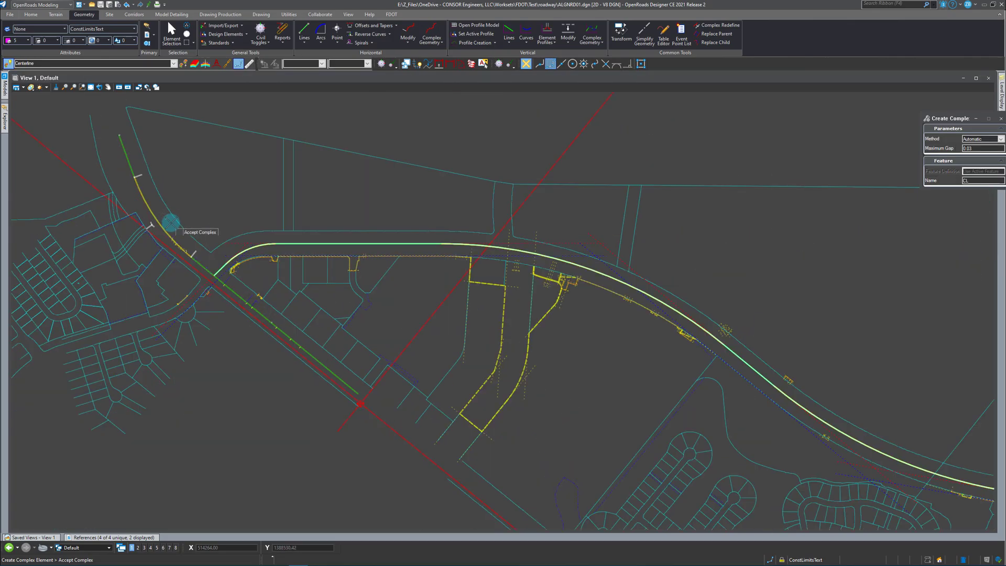
{"action": "left_click_drag", "start_coordinate": [944, 119], "coordinate": [635, 119]}
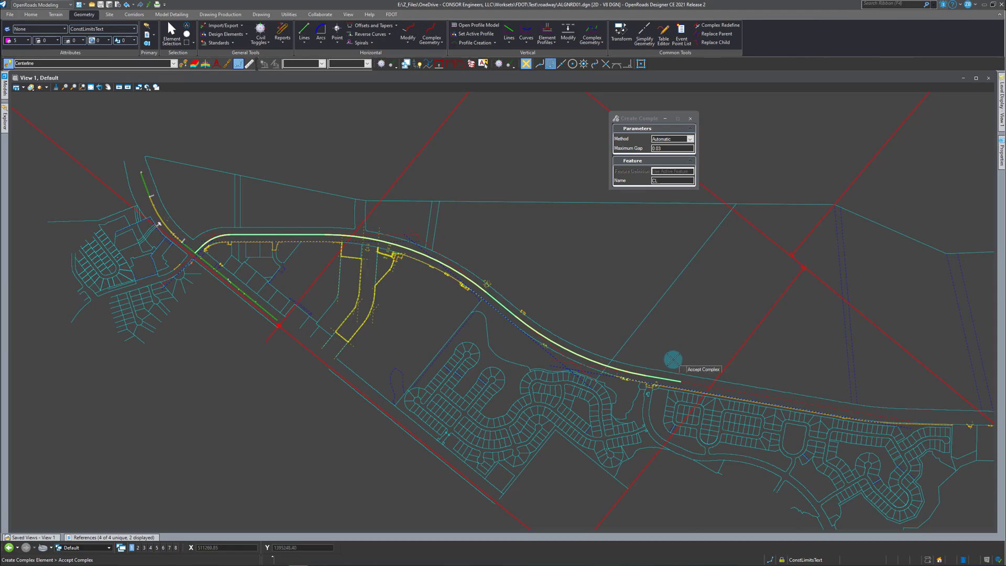
{"action": "left_click", "coordinate": [692, 326]}
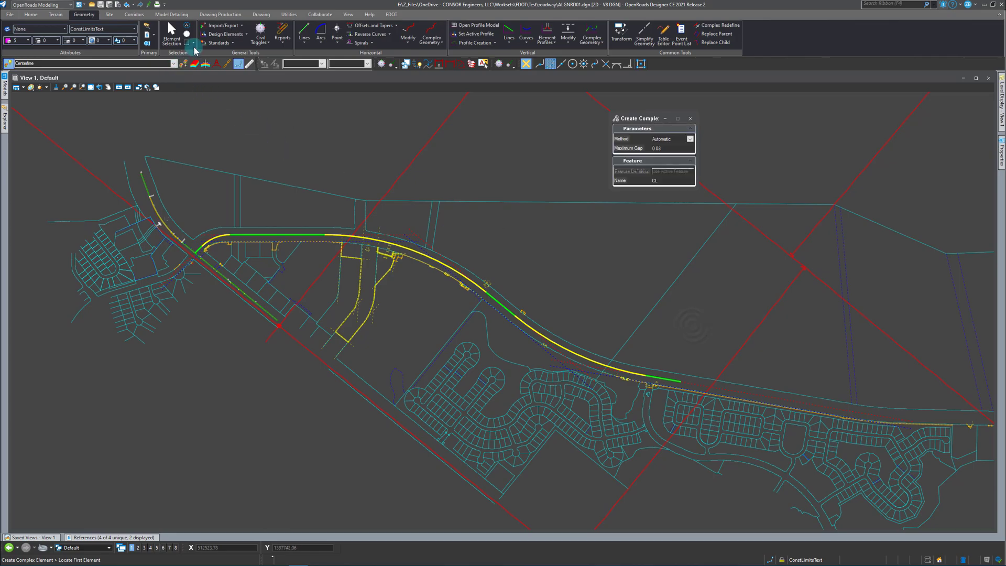
{"action": "key", "text": "Escape"}
Examine the new complex centerline's geometry and the offset values of the descending tangent's construction line.
{"action": "left_click", "coordinate": [608, 366]}
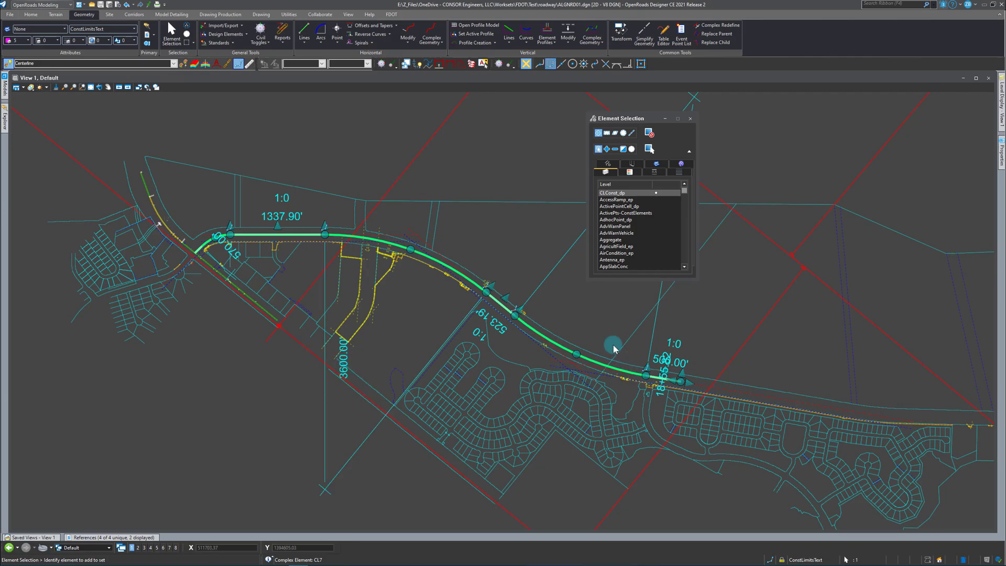
{"action": "left_click", "coordinate": [419, 290]}
{"action": "scroll", "coordinate": [438, 253], "scroll_direction": "up", "scroll_amount": 2}
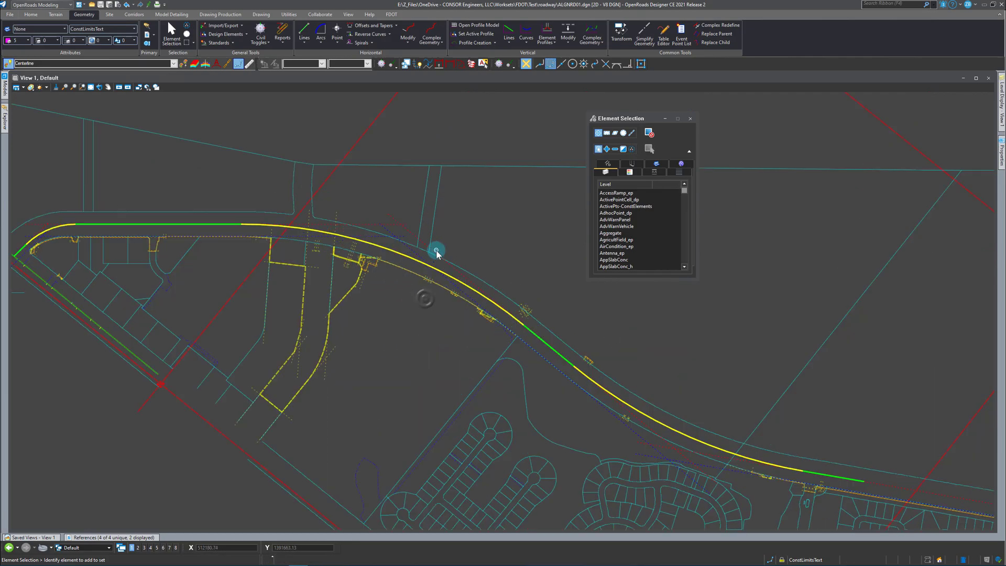
{"action": "left_click", "coordinate": [425, 241]}
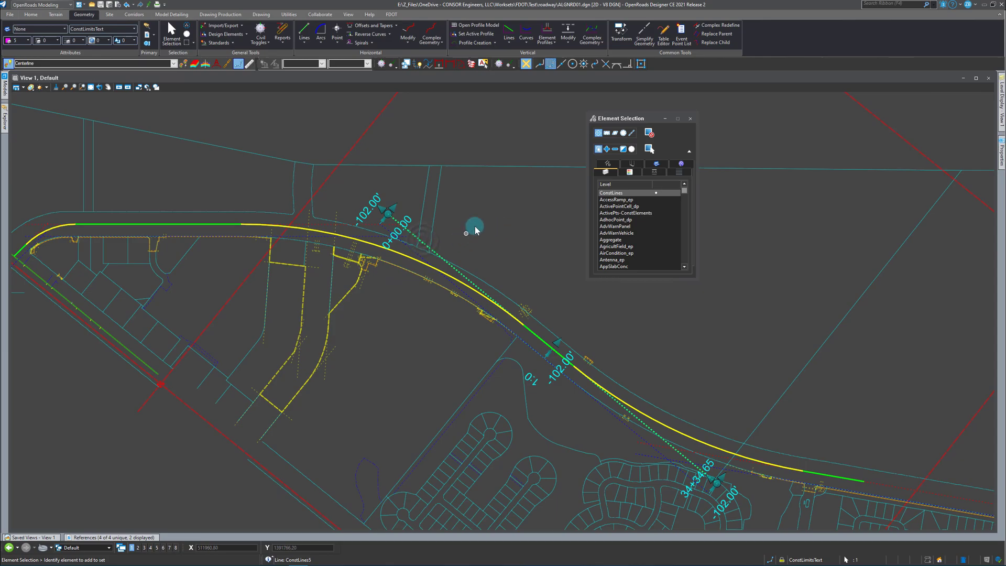
{"action": "left_click", "coordinate": [426, 283]}
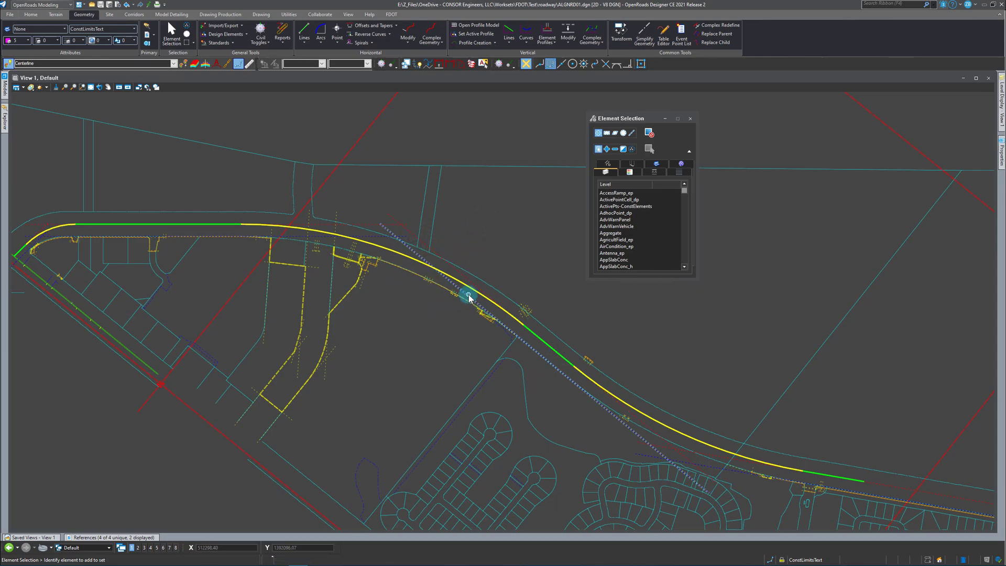
Move the base construction line of the descending tangent southwest, away from the right-of-way line.
{"action": "scroll", "coordinate": [545, 351], "scroll_direction": "up", "scroll_amount": 2}
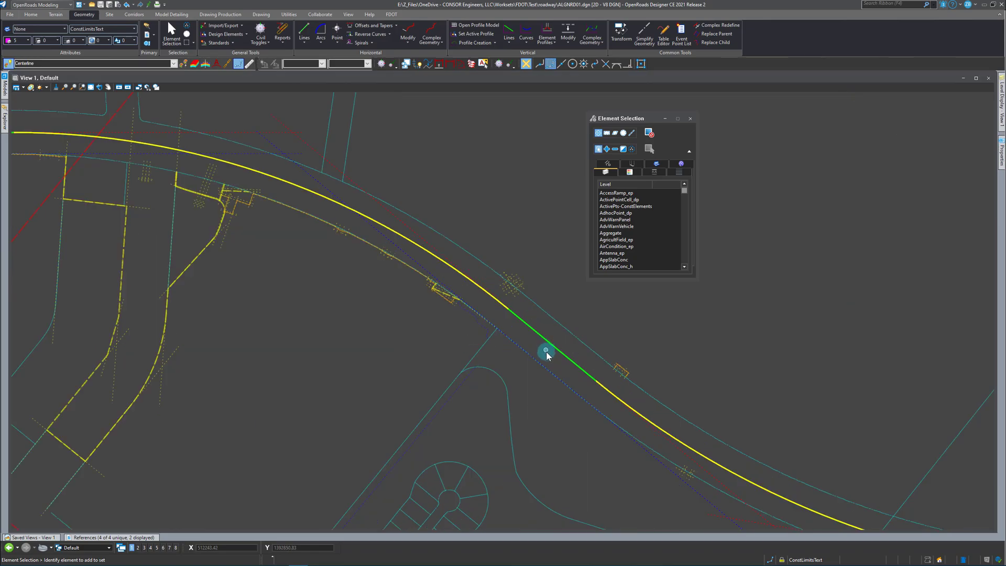
{"action": "left_click", "coordinate": [419, 267]}
{"action": "scroll", "coordinate": [398, 304], "scroll_direction": "down", "scroll_amount": 2}
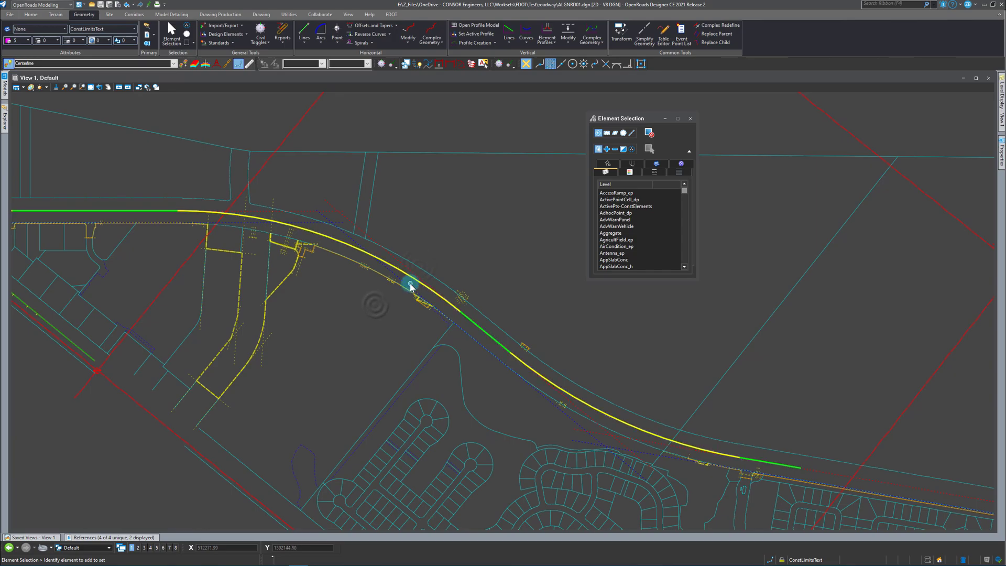
{"action": "scroll", "coordinate": [482, 343], "scroll_direction": "up", "scroll_amount": 2}
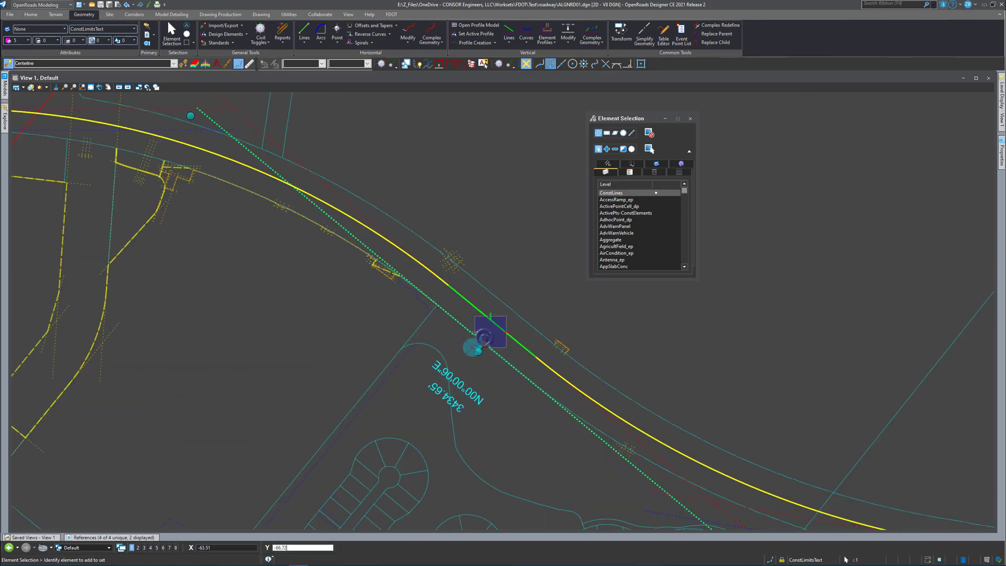
{"action": "left_click_drag", "start_coordinate": [478, 371], "coordinate": [507, 412]}
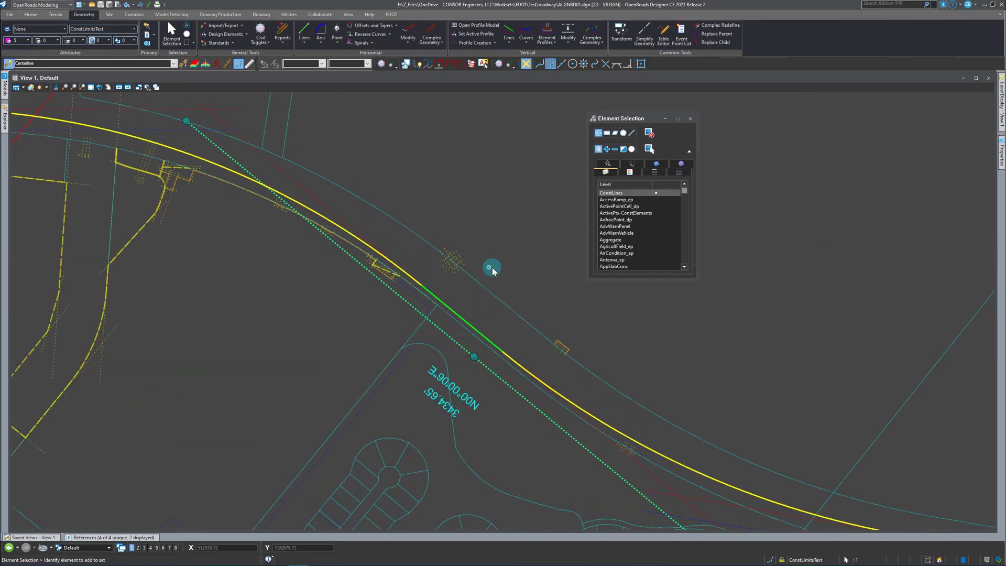
Inspect the offset tangent and the moved base construction line that control the descending part of the centerline.
{"action": "mouse_move", "coordinate": [294, 197]}
{"action": "left_mouse_down"}
{"action": "mouse_move", "coordinate": [299, 180]}
{"action": "mouse_move", "coordinate": [305, 189]}
{"action": "left_mouse_up"}
{"action": "left_click_drag", "start_coordinate": [292, 224], "coordinate": [433, 318]}
{"action": "left_click", "coordinate": [346, 221]}
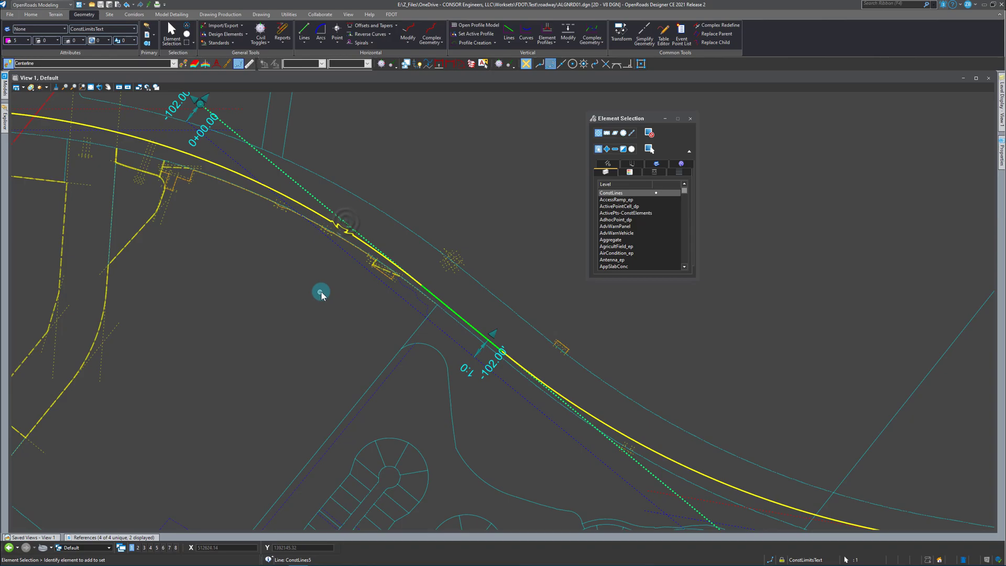
{"action": "left_click", "coordinate": [361, 291]}
{"action": "left_click", "coordinate": [407, 301]}
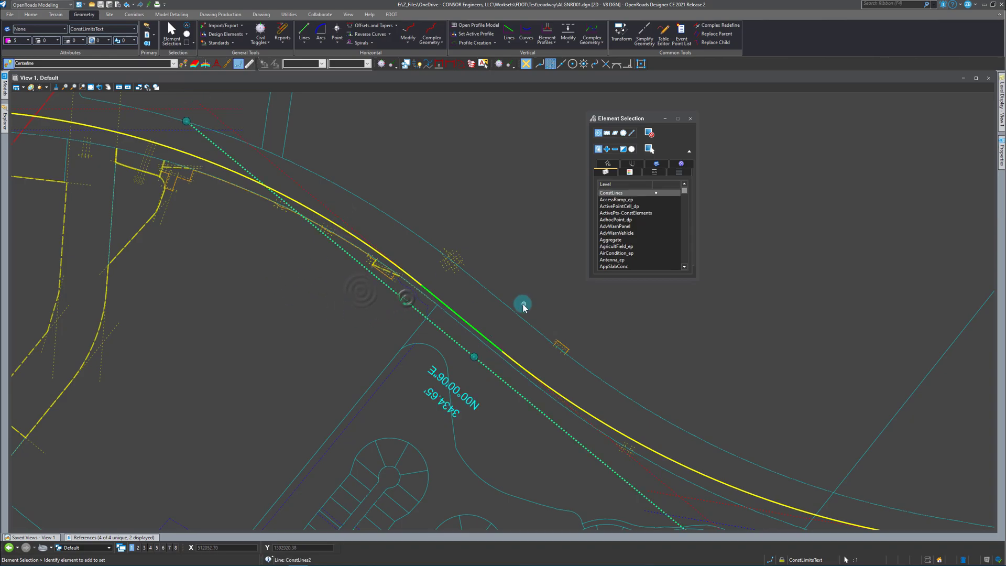
{"action": "scroll", "coordinate": [524, 304], "scroll_direction": "down", "scroll_amount": 2}
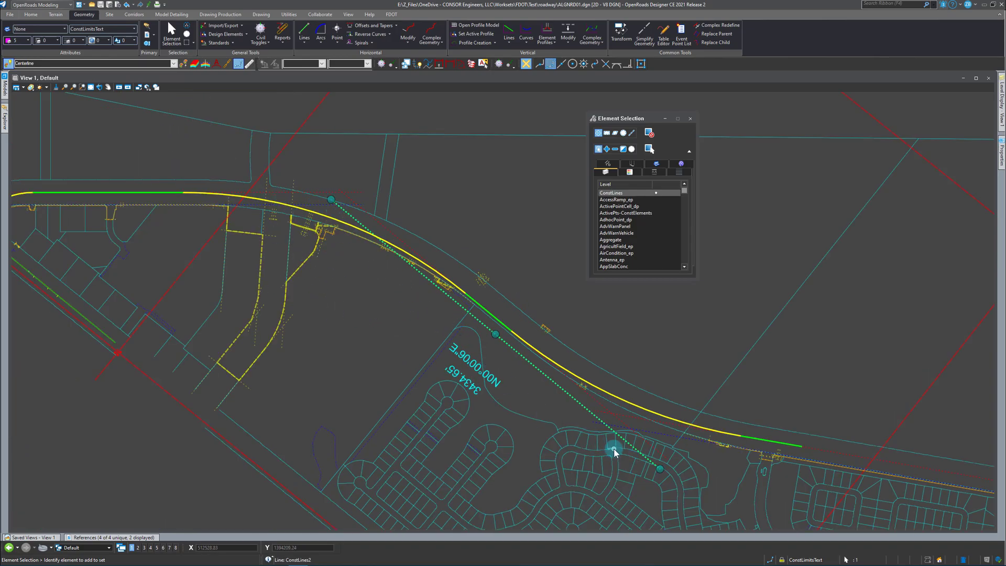
{"action": "left_click", "coordinate": [542, 283]}
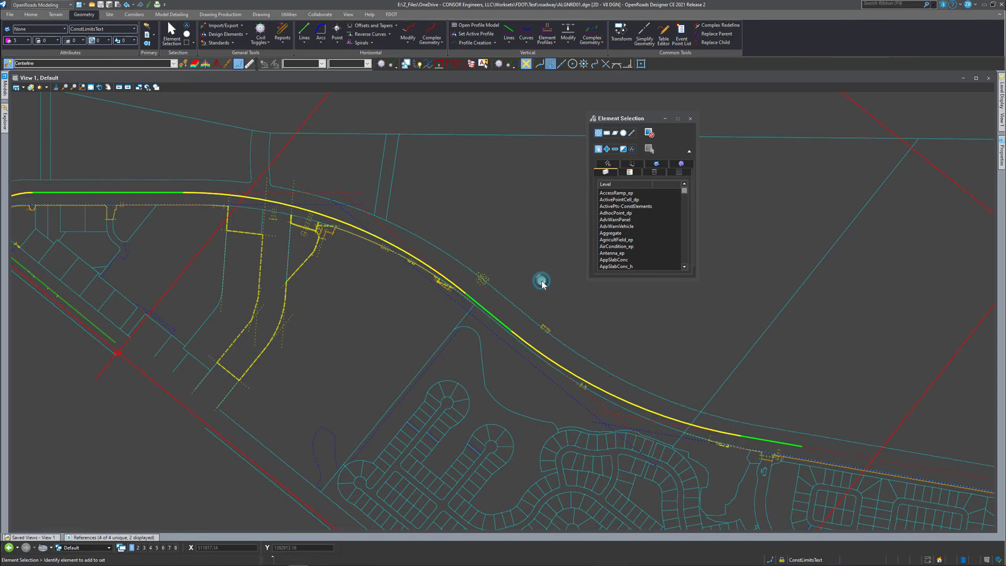
Undo the move of the descending tangent's base construction line.
{"action": "key", "text": "ctrl+z"}
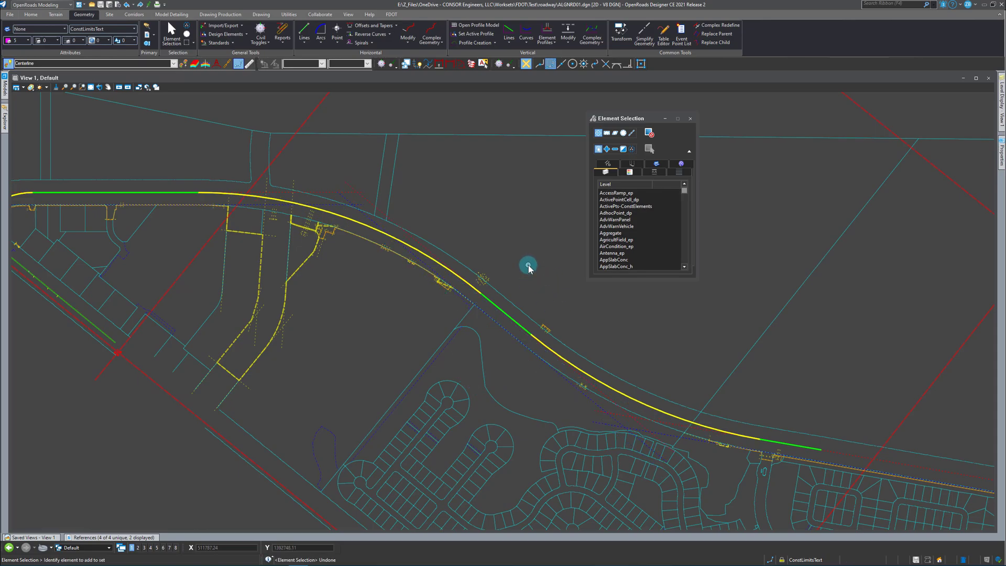
{"action": "left_click", "coordinate": [378, 331]}
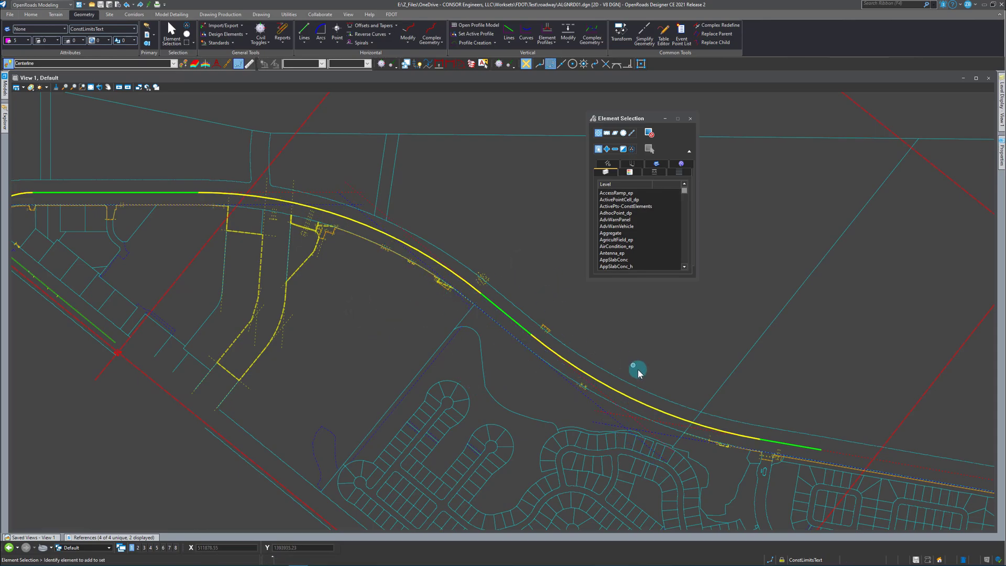
{"action": "scroll", "coordinate": [656, 384], "scroll_direction": "down", "scroll_amount": 4}
{"action": "scroll", "coordinate": [512, 321], "scroll_direction": "up", "scroll_amount": 3}
{"action": "scroll", "coordinate": [498, 307], "scroll_direction": "up", "scroll_amount": 2}
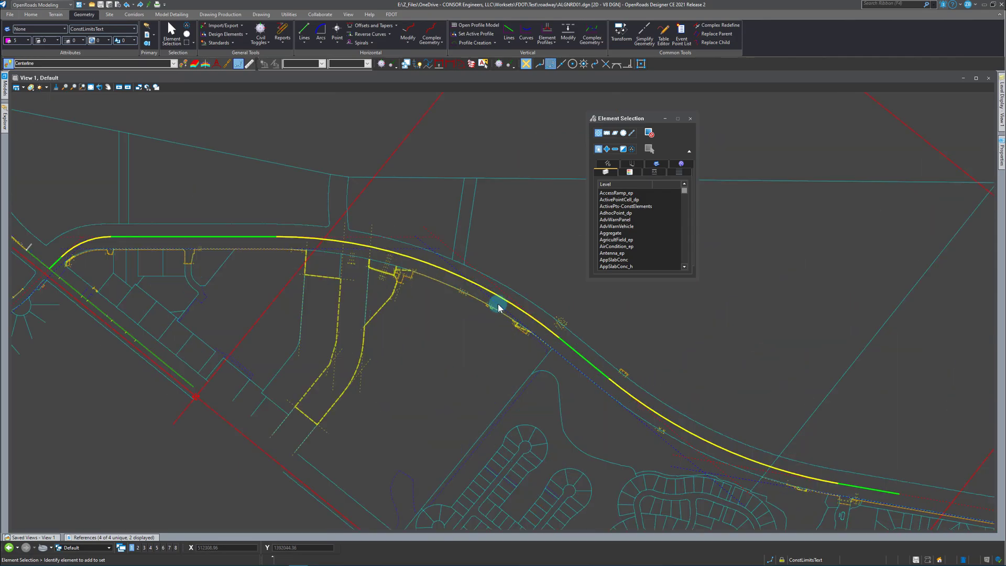
{"action": "left_click", "coordinate": [471, 335]}
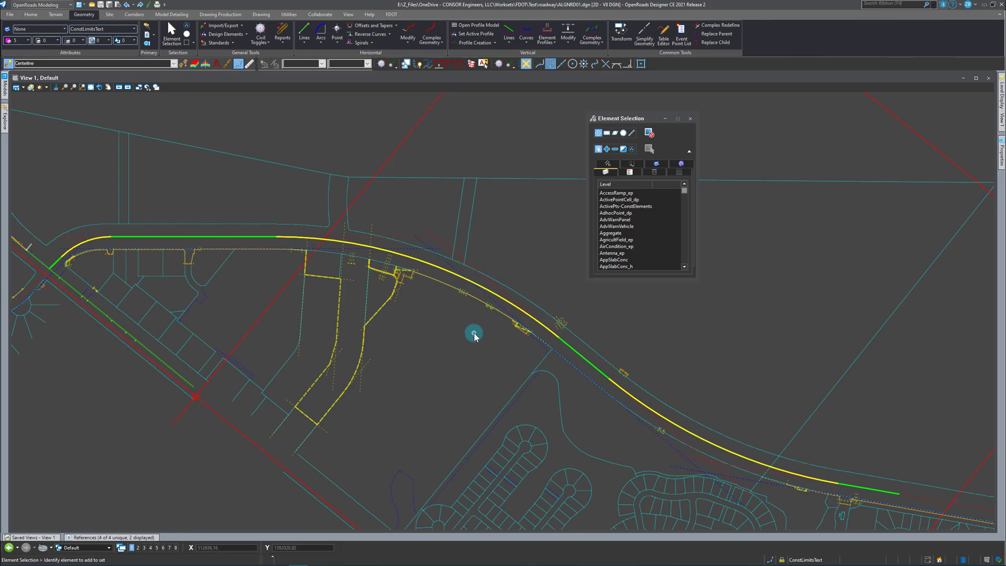
{"action": "scroll", "coordinate": [782, 367], "scroll_direction": "down", "scroll_amount": 2}
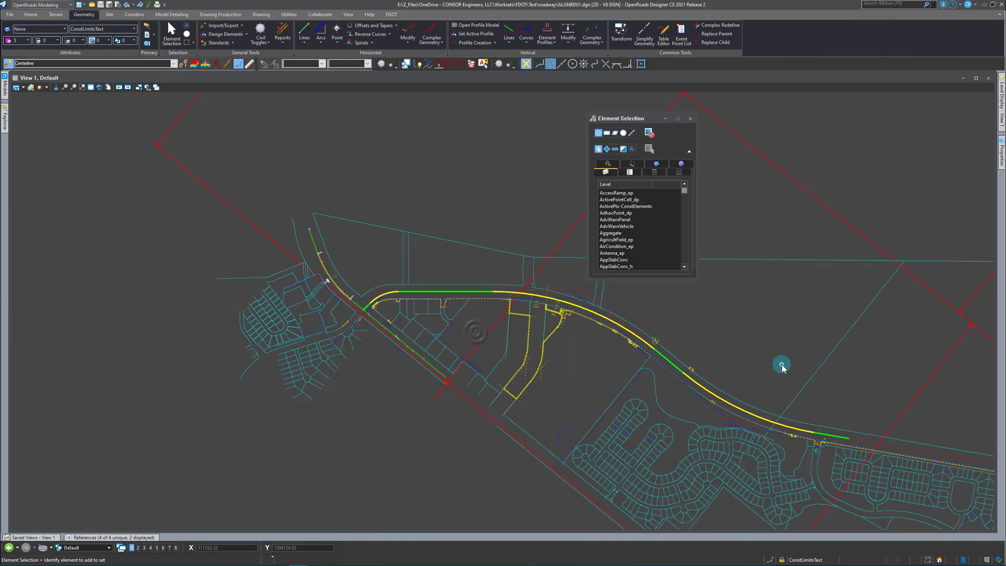
{"action": "scroll", "coordinate": [742, 367], "scroll_direction": "up", "scroll_amount": 2}
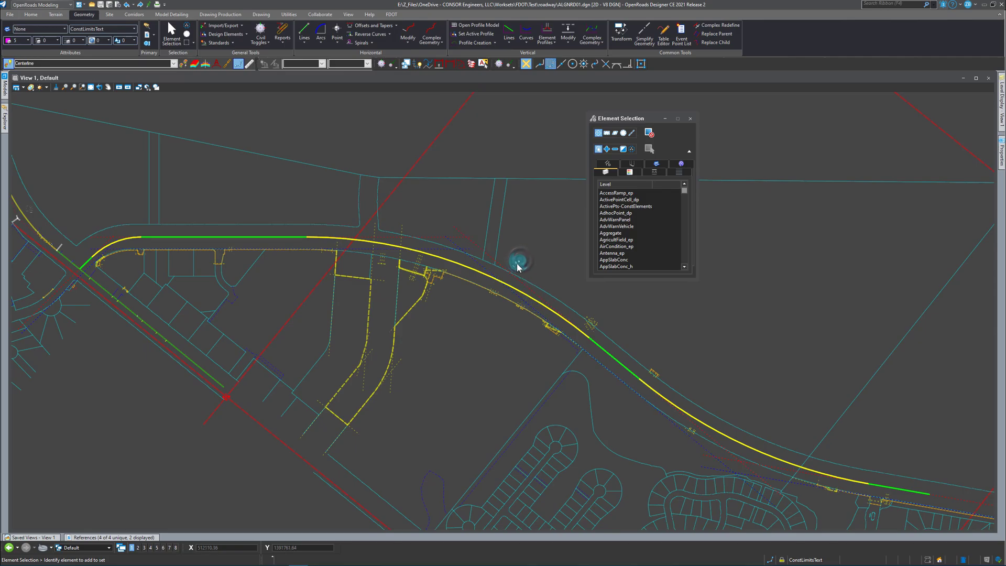
{"action": "left_click", "coordinate": [170, 236]}
{"action": "left_click", "coordinate": [551, 369]}
Define the complex centerline's start station as 400+00 at a point 67.40 ft along its first tangent.
{"action": "scroll", "coordinate": [49, 265], "scroll_direction": "up", "scroll_amount": 2}
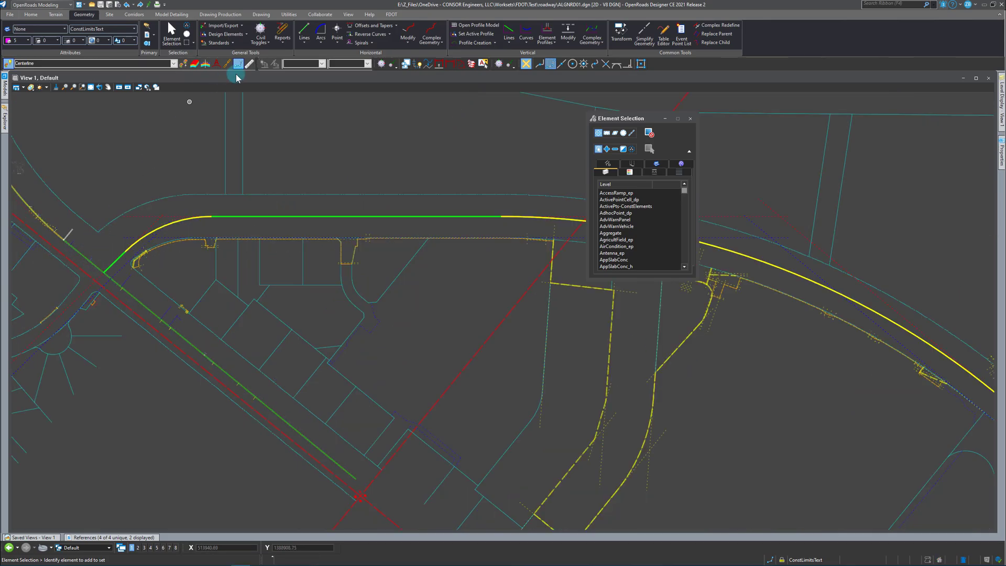
{"action": "left_click", "coordinate": [409, 42]}
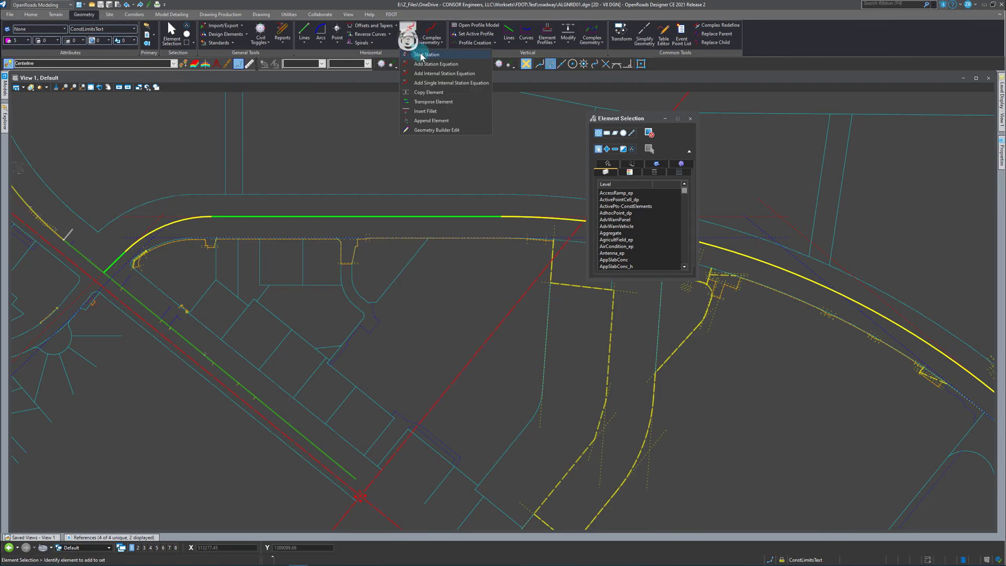
{"action": "left_click", "coordinate": [422, 57]}
{"action": "scroll", "coordinate": [87, 268], "scroll_direction": "up", "scroll_amount": 2}
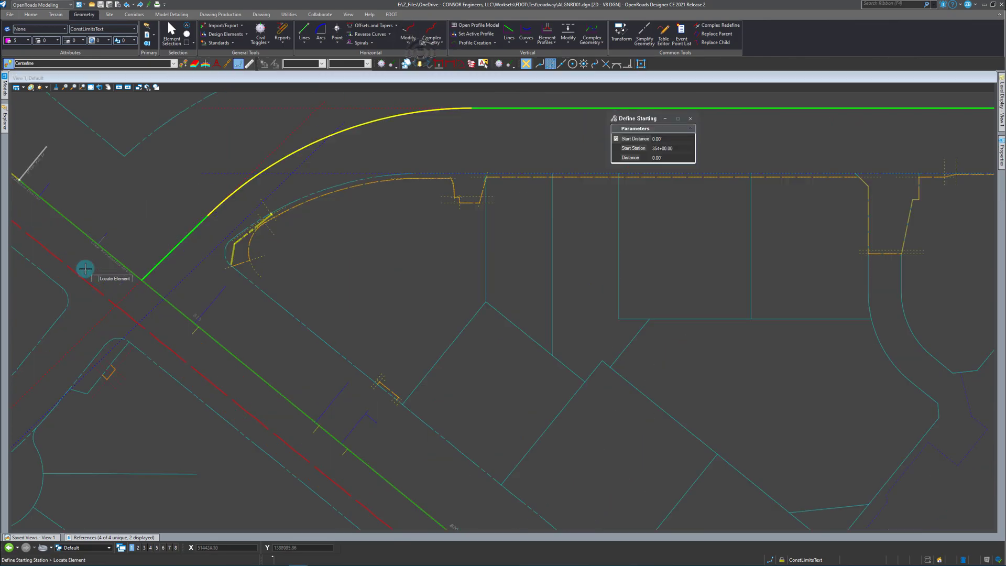
{"action": "left_click", "coordinate": [164, 259]}
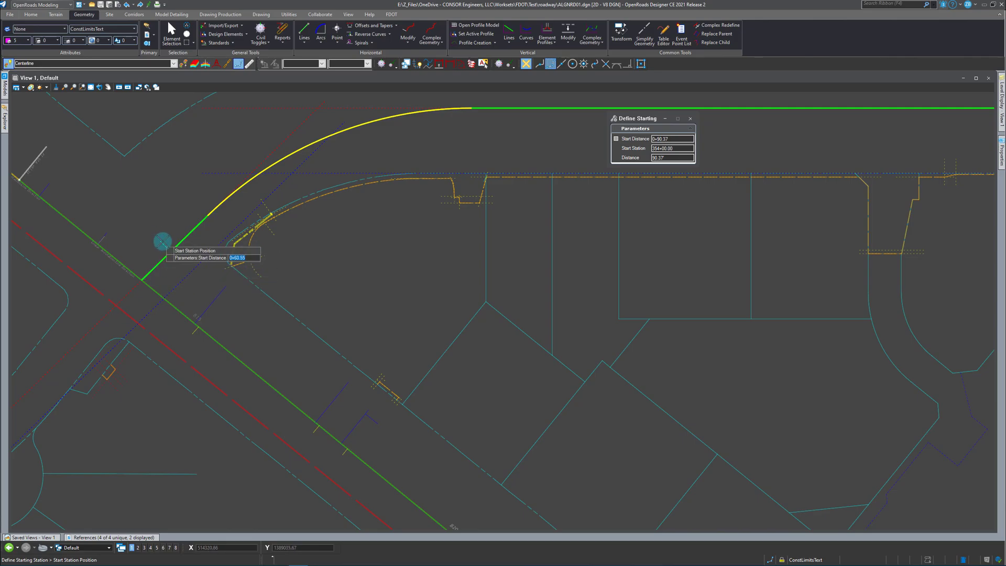
{"action": "scroll", "coordinate": [166, 246], "scroll_direction": "up", "scroll_amount": 2}
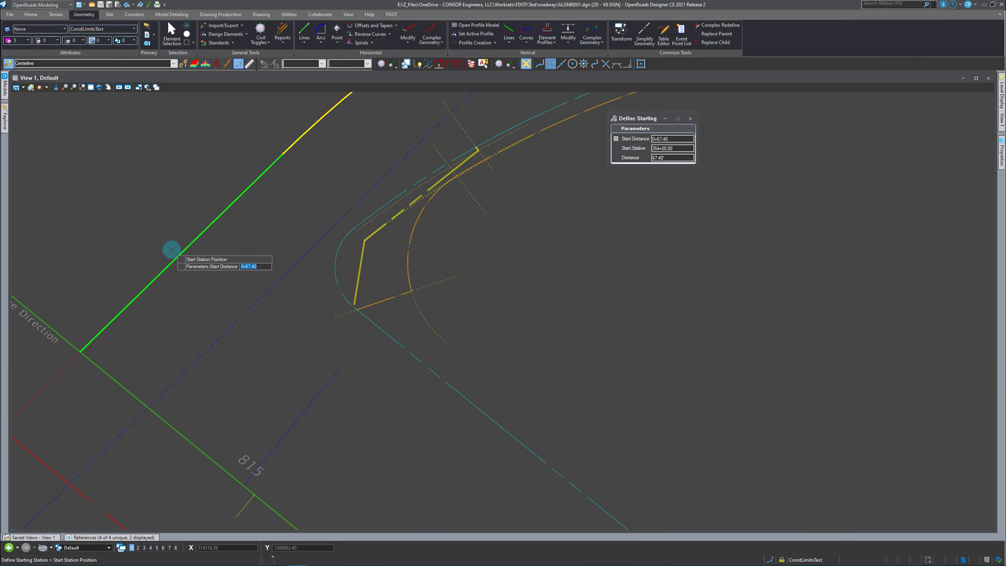
{"action": "left_click", "coordinate": [171, 249]}
{"action": "type", "text": "400+00.00"}
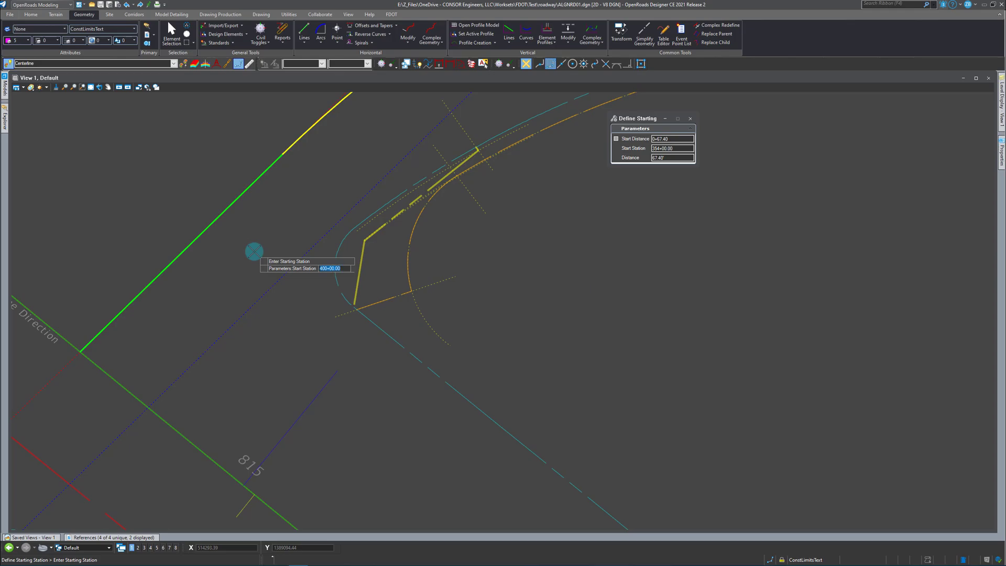
{"action": "key", "text": "Return"}
Check the start station assigned to the centerline near its western end.
{"action": "scroll", "coordinate": [200, 274], "scroll_direction": "down", "scroll_amount": 2}
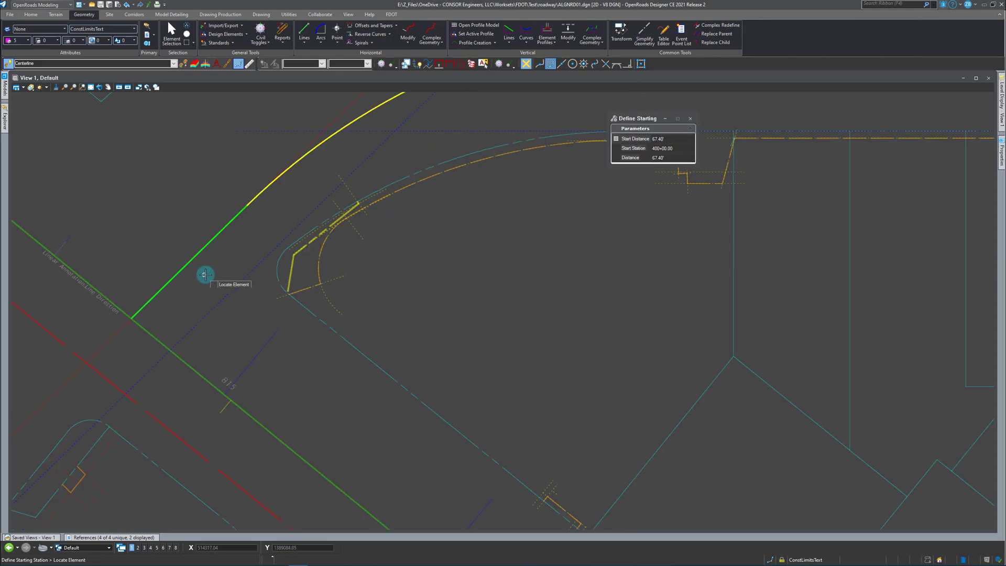
{"action": "left_click", "coordinate": [218, 240]}
{"action": "scroll", "coordinate": [173, 259], "scroll_direction": "up", "scroll_amount": 2}
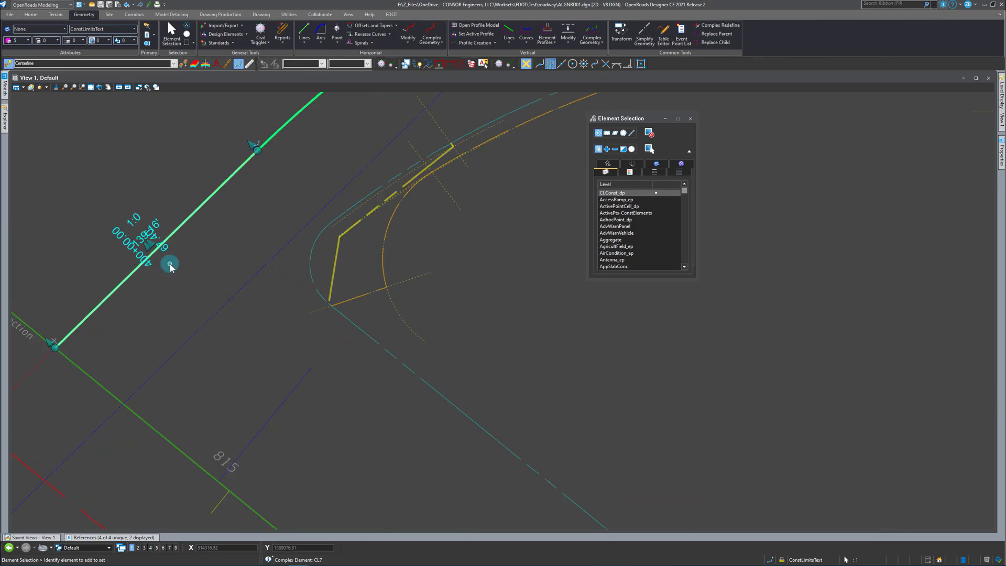
{"action": "left_click", "coordinate": [138, 257]}
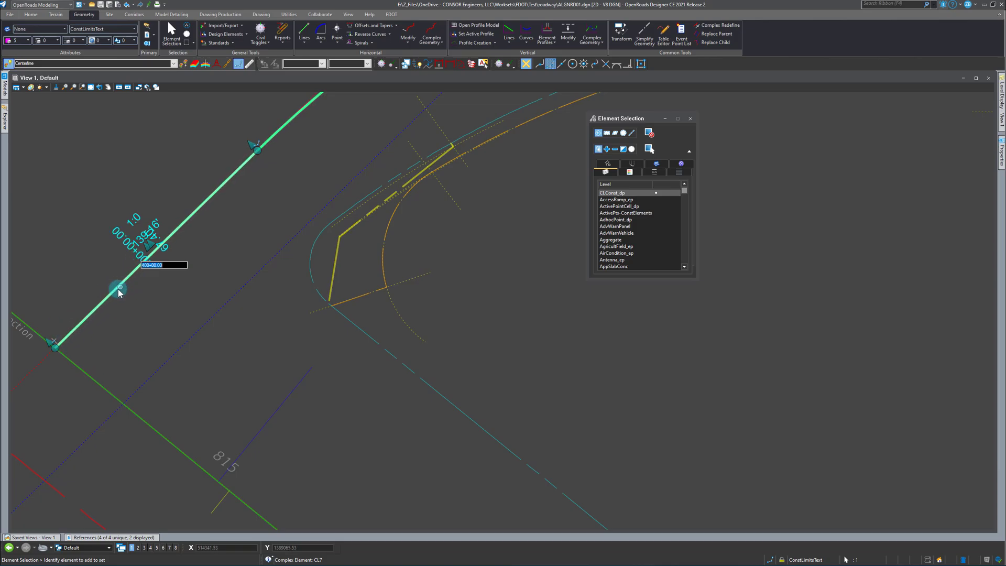
{"action": "left_click", "coordinate": [168, 282]}
Annotate the complex centerline with Annotate Element to add its stationing, bearings and curve data.
{"action": "scroll", "coordinate": [69, 327], "scroll_direction": "down", "scroll_amount": 3}
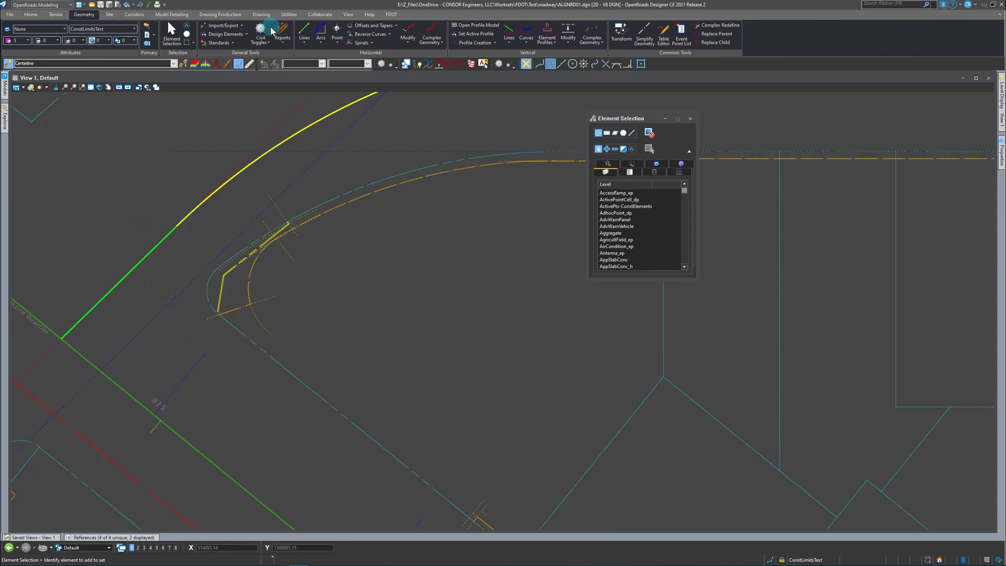
{"action": "left_click", "coordinate": [224, 16]}
{"action": "left_click", "coordinate": [482, 43]}
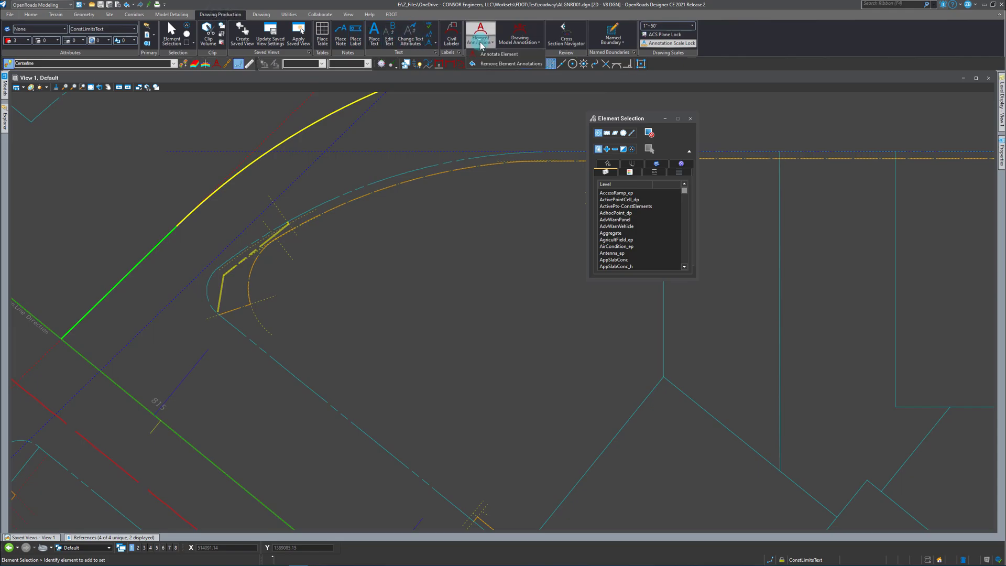
{"action": "left_click", "coordinate": [486, 55]}
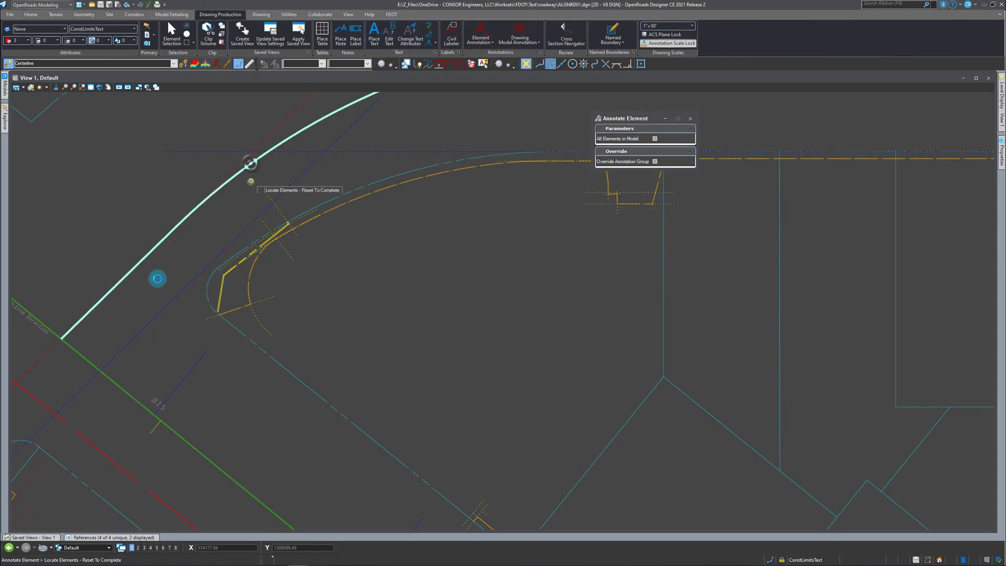
{"action": "left_click", "coordinate": [231, 222]}
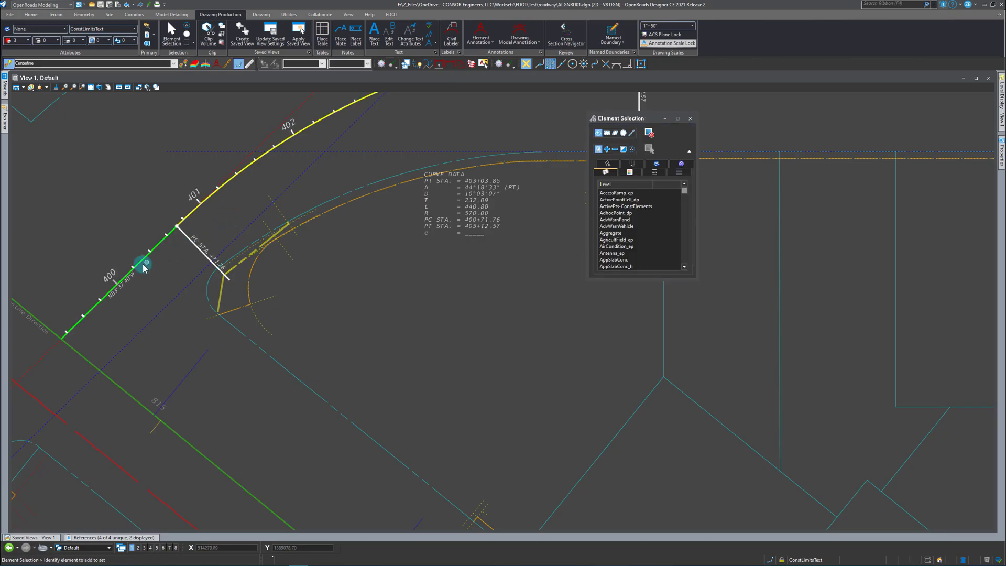
Set the start station of the annotated centerline to 401+00 at the station point on its first tangent.
{"action": "left_click", "coordinate": [120, 279]}
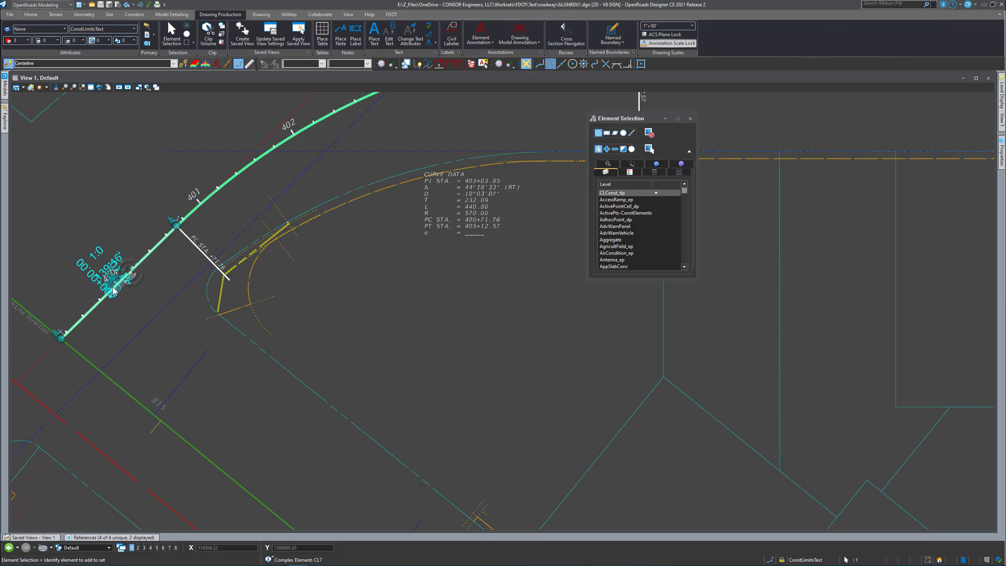
{"action": "scroll", "coordinate": [125, 285], "scroll_direction": "up", "scroll_amount": 2}
{"action": "left_click", "coordinate": [133, 308]}
{"action": "scroll", "coordinate": [122, 312], "scroll_direction": "down", "scroll_amount": 5}
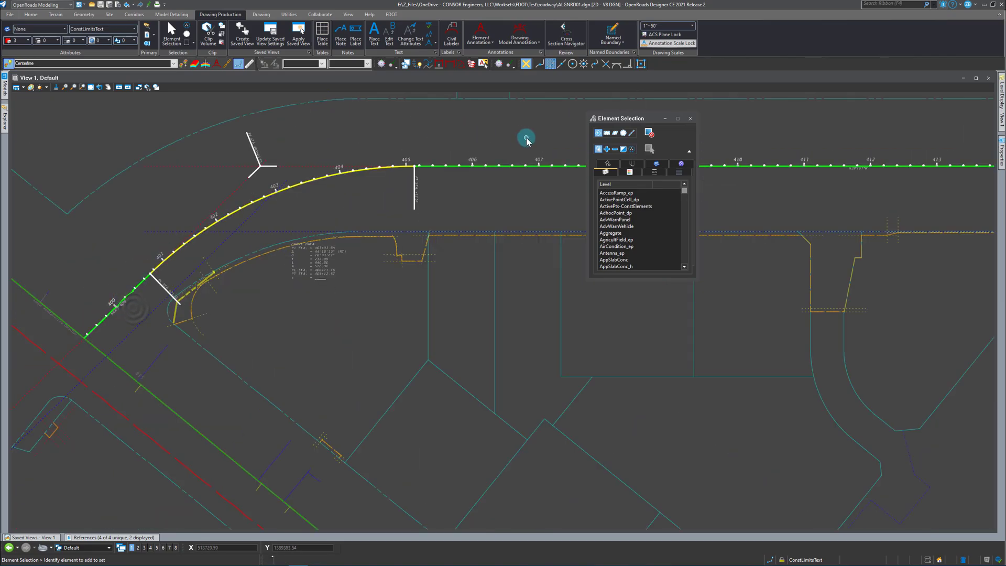
{"action": "scroll", "coordinate": [128, 292], "scroll_direction": "up", "scroll_amount": 4}
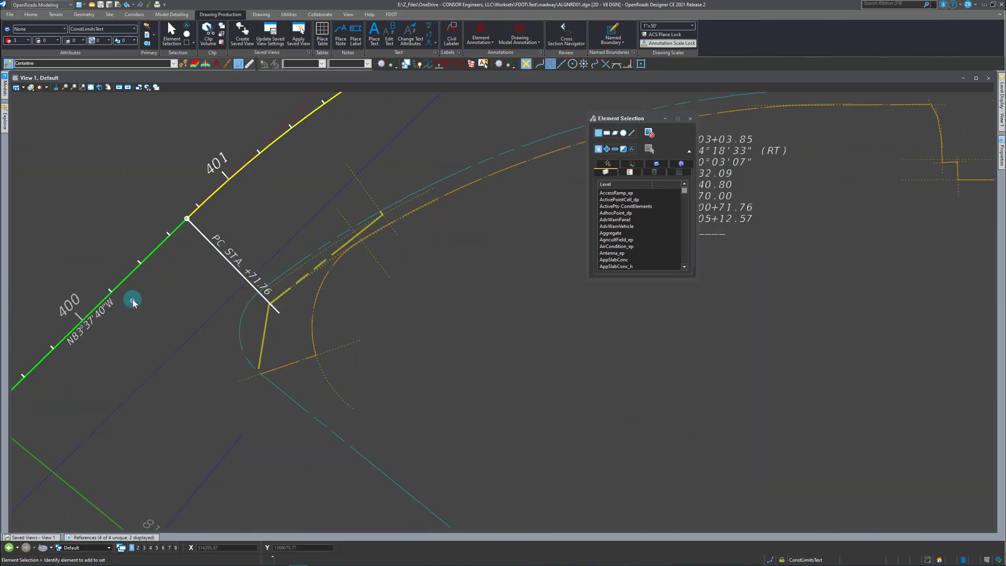
{"action": "left_click", "coordinate": [127, 282]}
{"action": "left_click", "coordinate": [72, 327]}
{"action": "type", "text": "40100"}
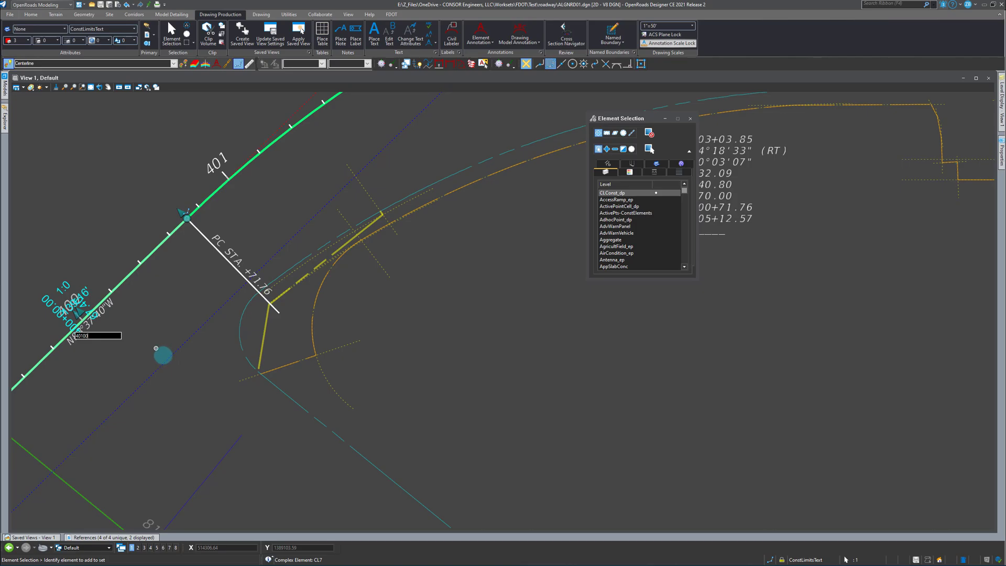
{"action": "key", "text": "Return"}
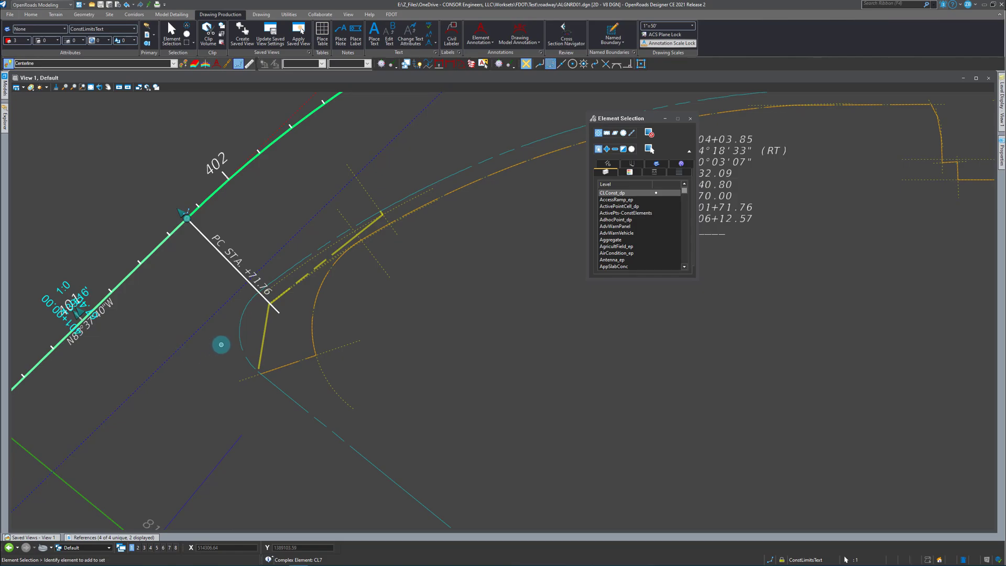
{"action": "scroll", "coordinate": [168, 328], "scroll_direction": "down", "scroll_amount": 2}
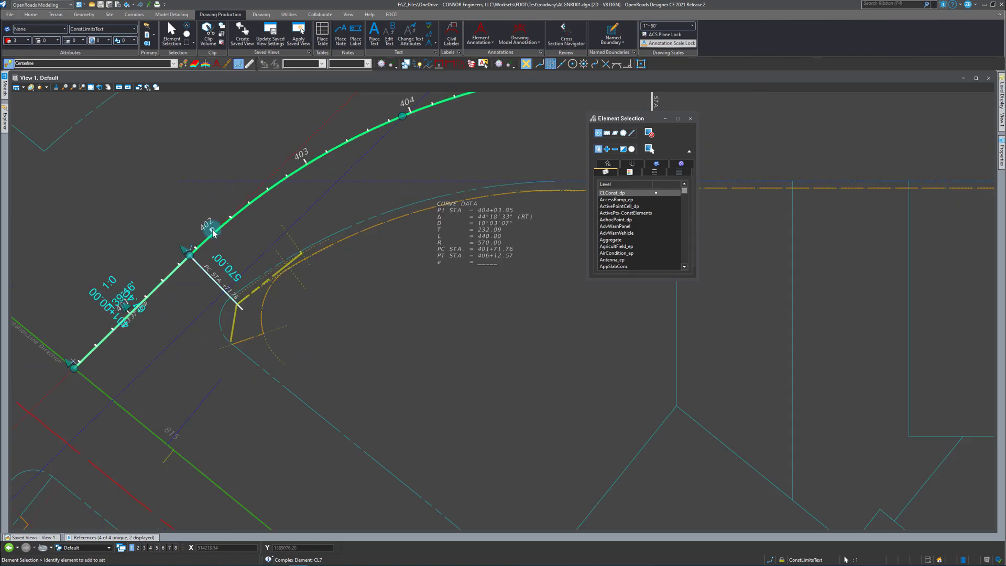
{"action": "left_click", "coordinate": [163, 313]}
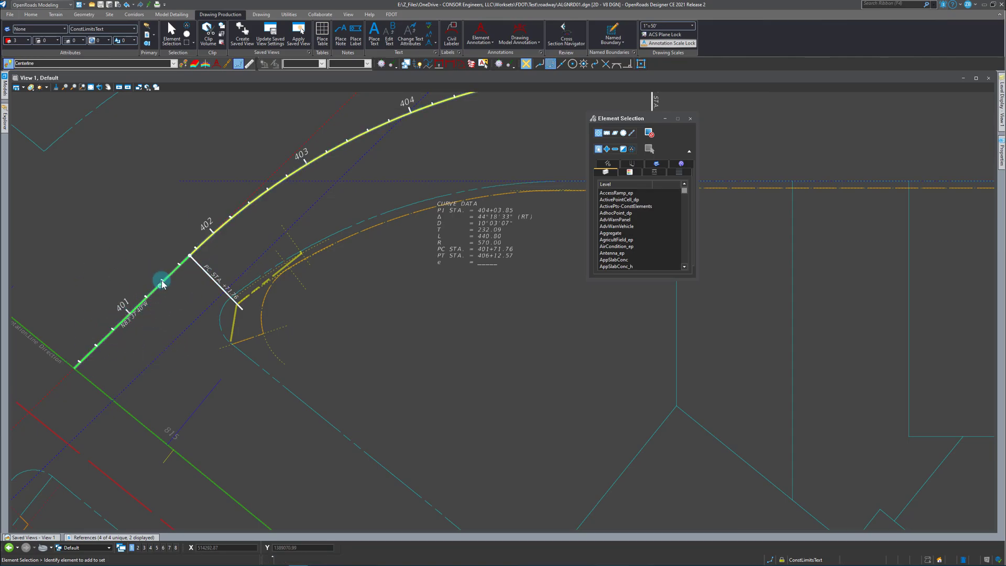
Review the annotated centerline along its full length and inspect its long horizontal tangent's construction line and the complex element.
{"action": "scroll", "coordinate": [134, 347], "scroll_direction": "down", "scroll_amount": 3}
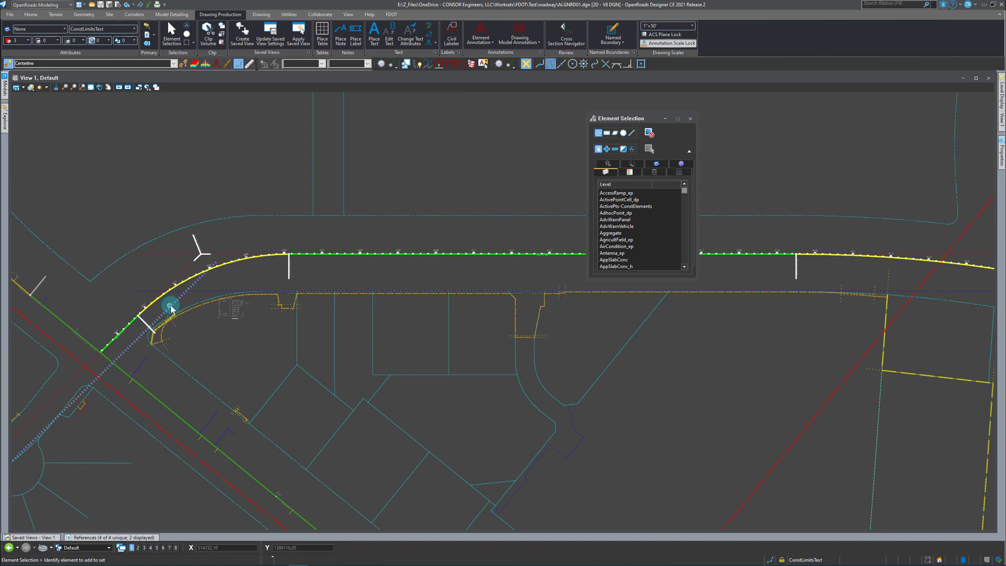
{"action": "scroll", "coordinate": [66, 336], "scroll_direction": "down", "scroll_amount": 2}
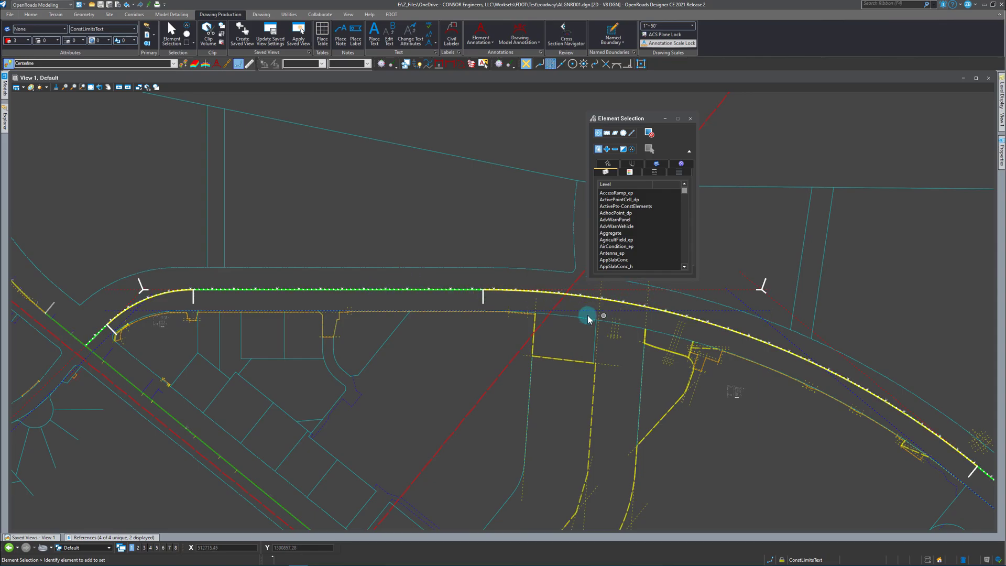
{"action": "scroll", "coordinate": [218, 283], "scroll_direction": "down", "scroll_amount": 2}
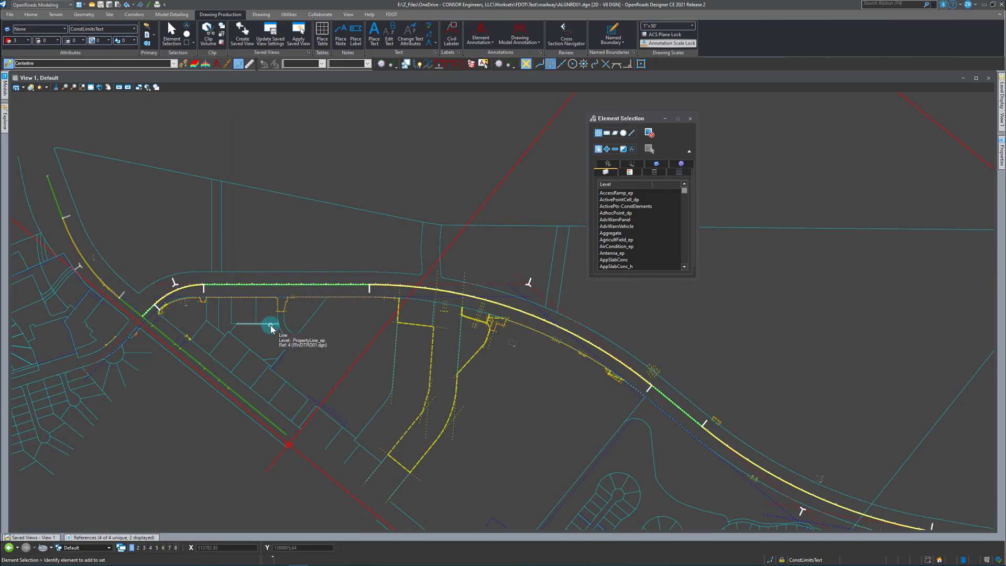
{"action": "scroll", "coordinate": [272, 289], "scroll_direction": "up", "scroll_amount": 4}
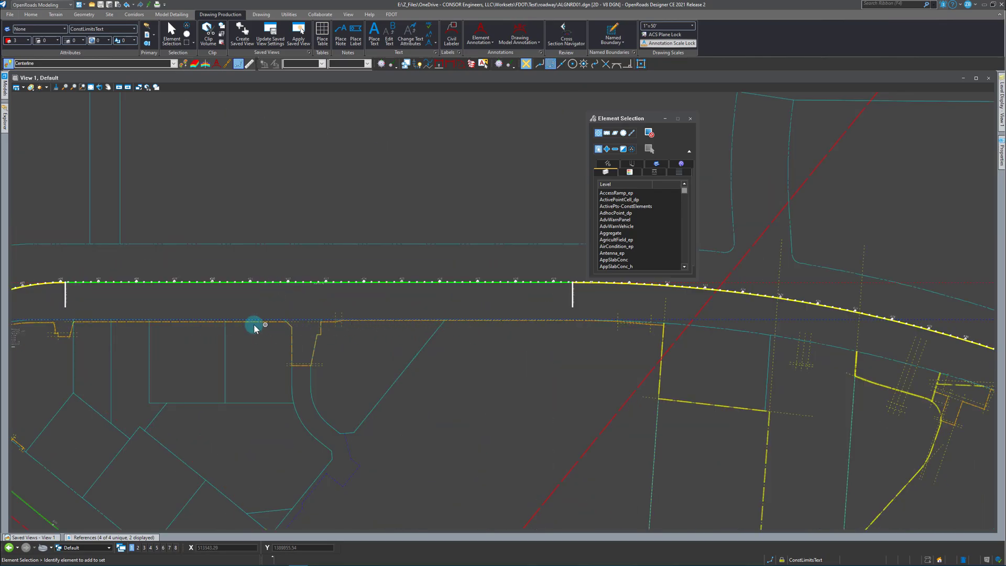
{"action": "left_click", "coordinate": [664, 290]}
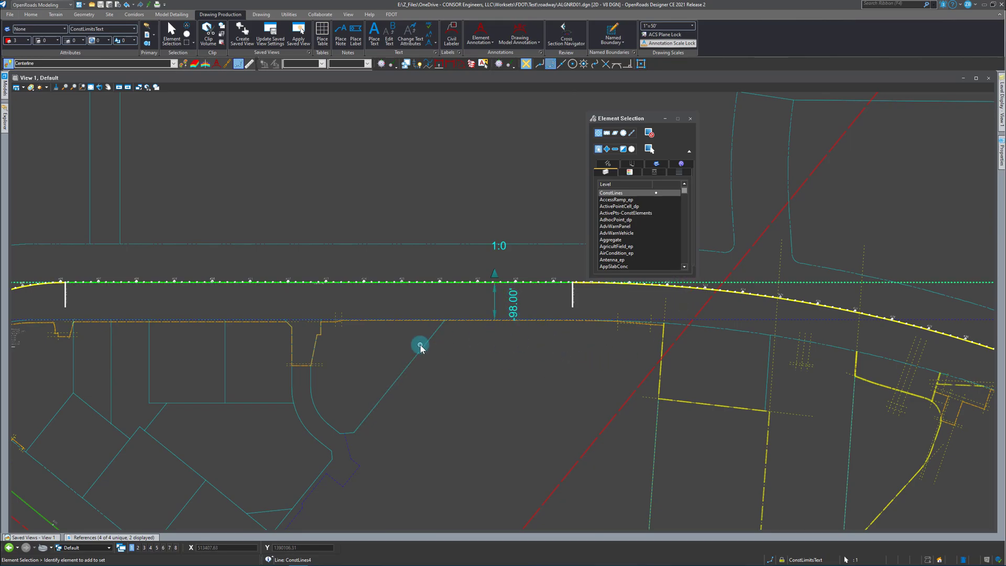
{"action": "scroll", "coordinate": [231, 309], "scroll_direction": "down", "scroll_amount": 3}
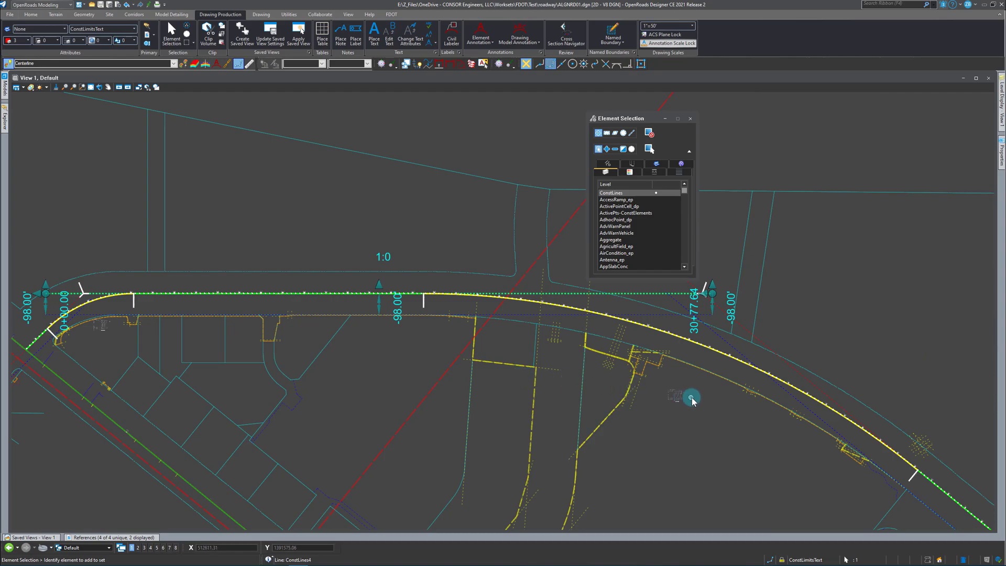
{"action": "left_click", "coordinate": [550, 302]}
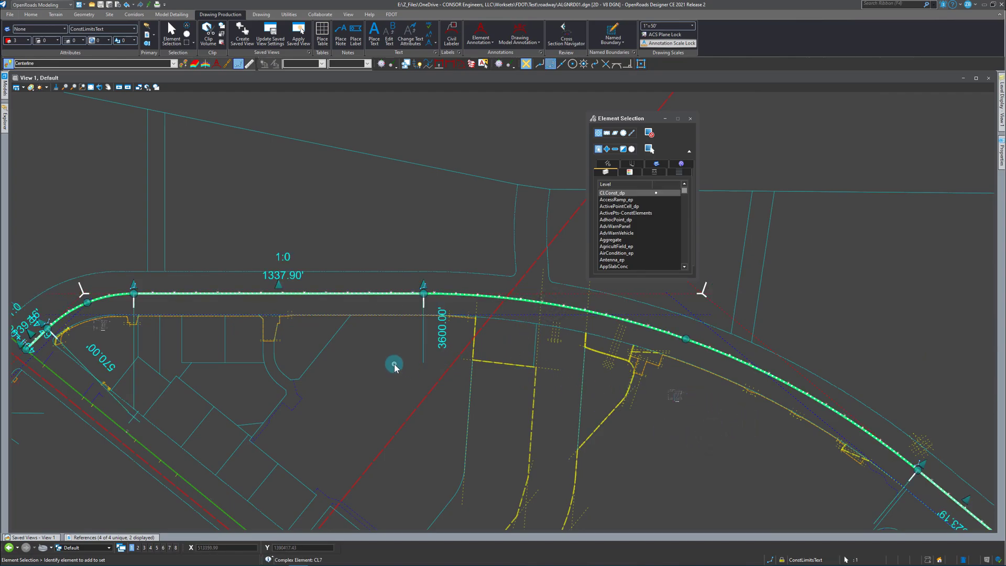
{"action": "left_click", "coordinate": [382, 302]}
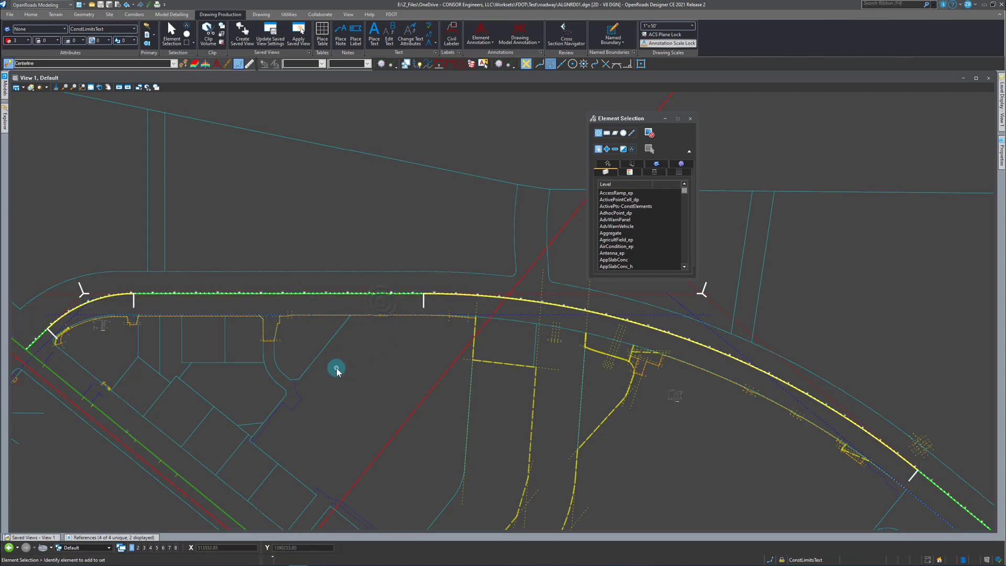
Examine the aerial layout, then inspect the property construction line, the offset construction line and the centerline tangent below the stadium.
{"action": "scroll", "coordinate": [477, 369], "scroll_direction": "down", "scroll_amount": 3}
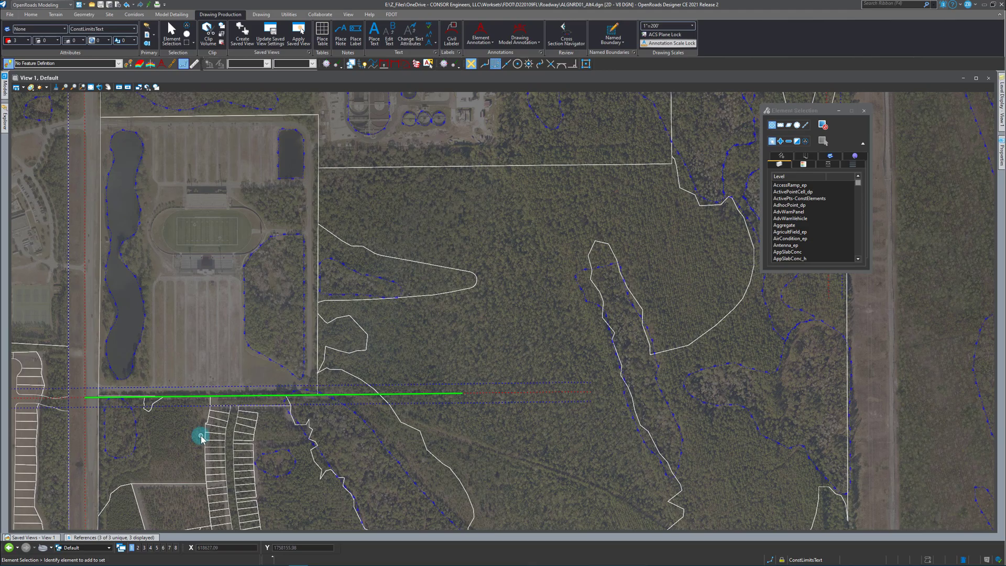
{"action": "scroll", "coordinate": [229, 427], "scroll_direction": "down", "scroll_amount": 2}
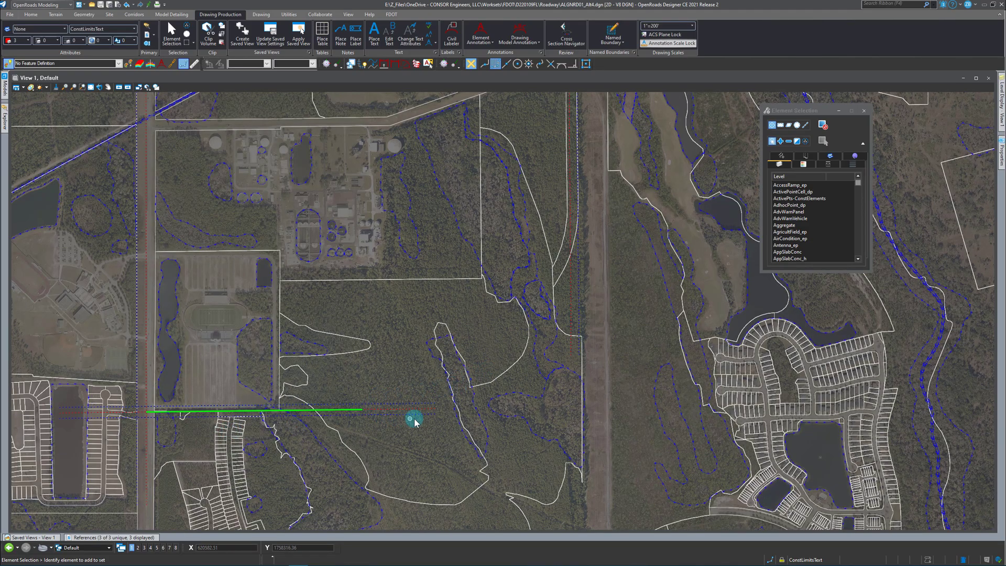
{"action": "scroll", "coordinate": [457, 401], "scroll_direction": "up", "scroll_amount": 2}
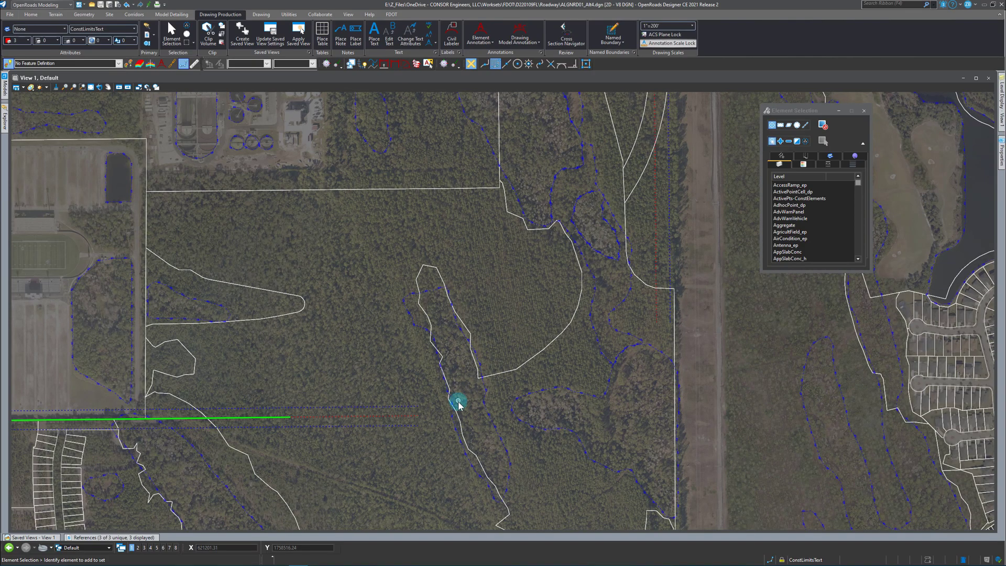
{"action": "scroll", "coordinate": [530, 420], "scroll_direction": "down", "scroll_amount": 2}
{"action": "scroll", "coordinate": [183, 434], "scroll_direction": "up", "scroll_amount": 2}
{"action": "scroll", "coordinate": [183, 434], "scroll_direction": "up", "scroll_amount": 2}
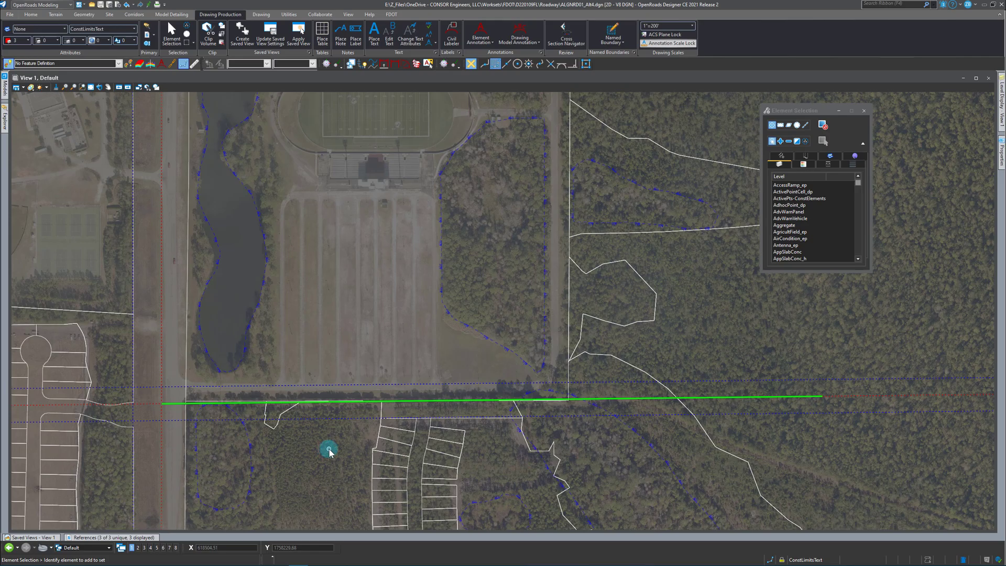
{"action": "left_click", "coordinate": [268, 387]}
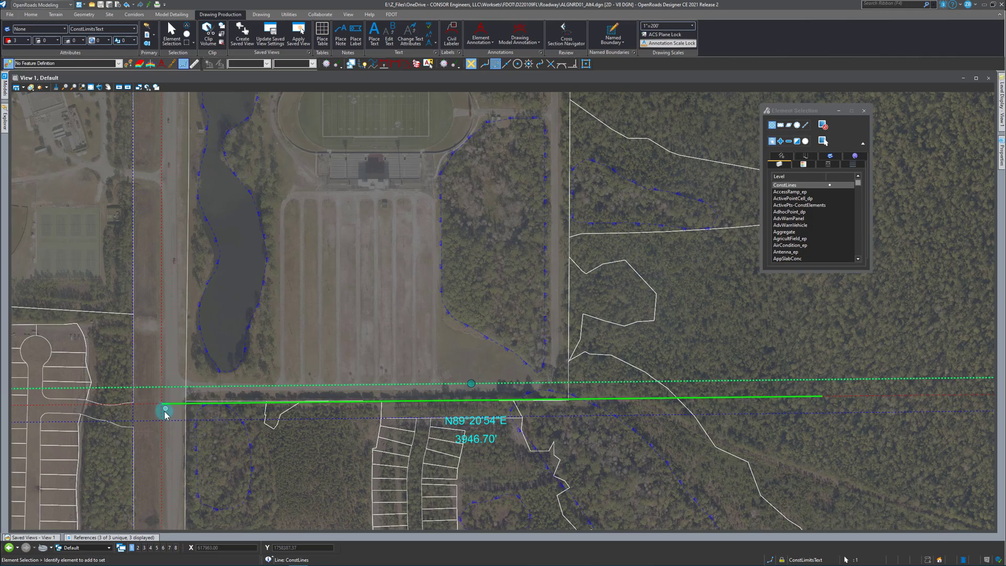
{"action": "left_click", "coordinate": [144, 405]}
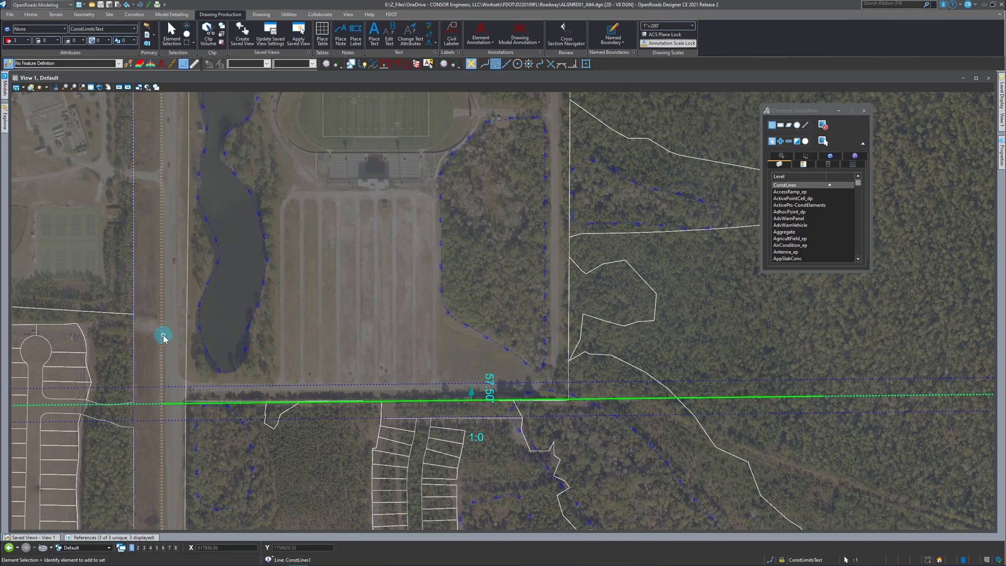
{"action": "scroll", "coordinate": [198, 420], "scroll_direction": "down", "scroll_amount": 2}
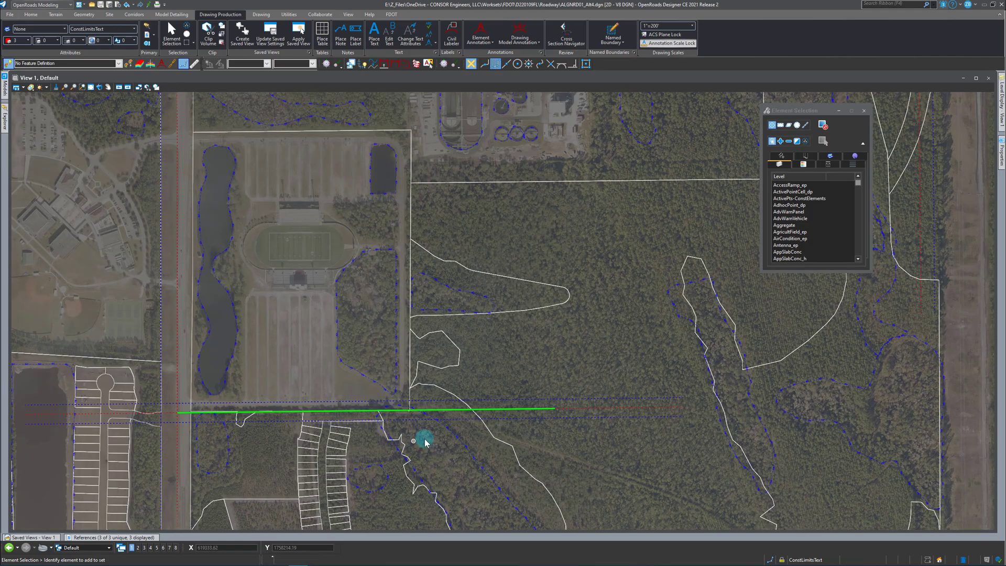
{"action": "left_click", "coordinate": [506, 400]}
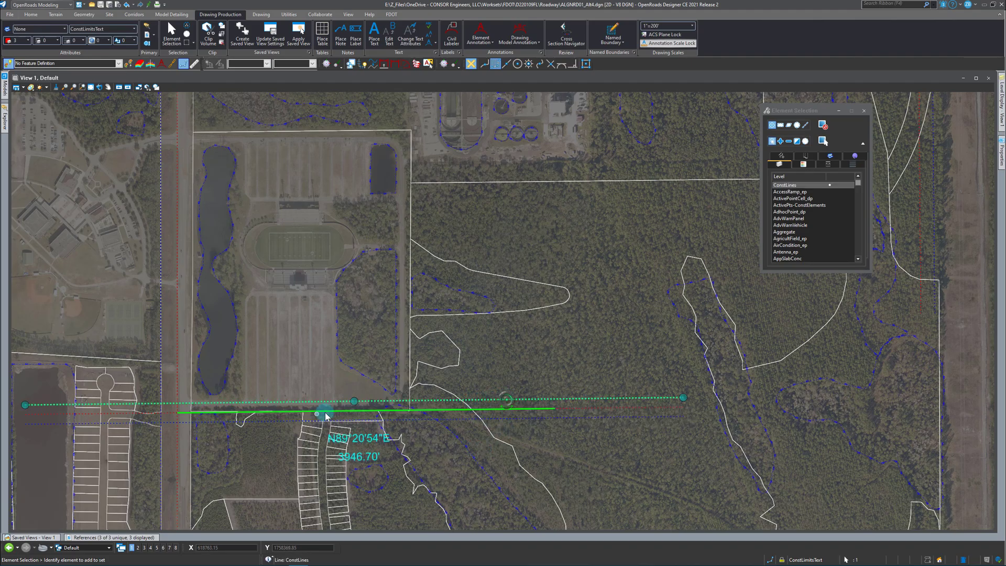
{"action": "left_click", "coordinate": [512, 409]}
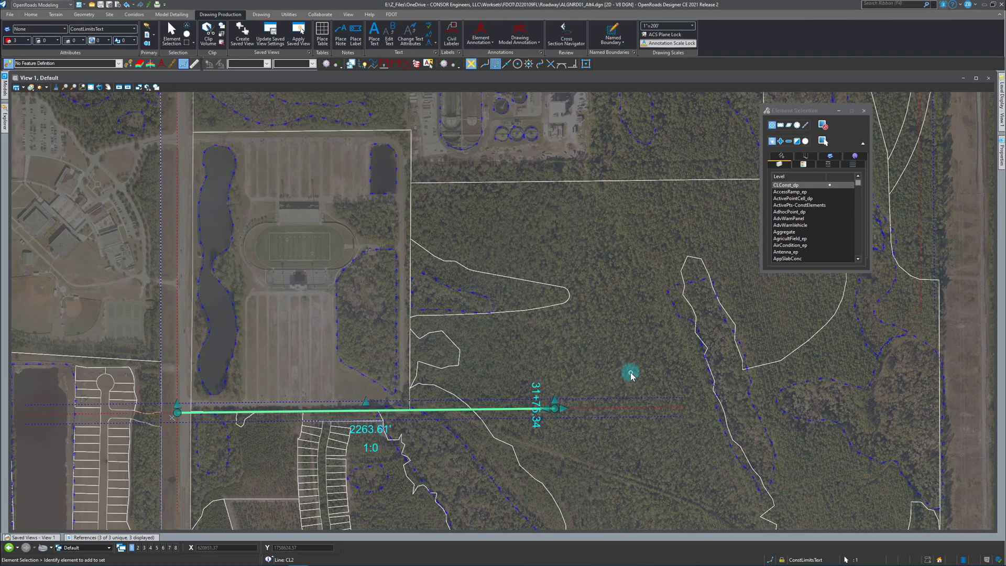
{"action": "left_click", "coordinate": [616, 361]}
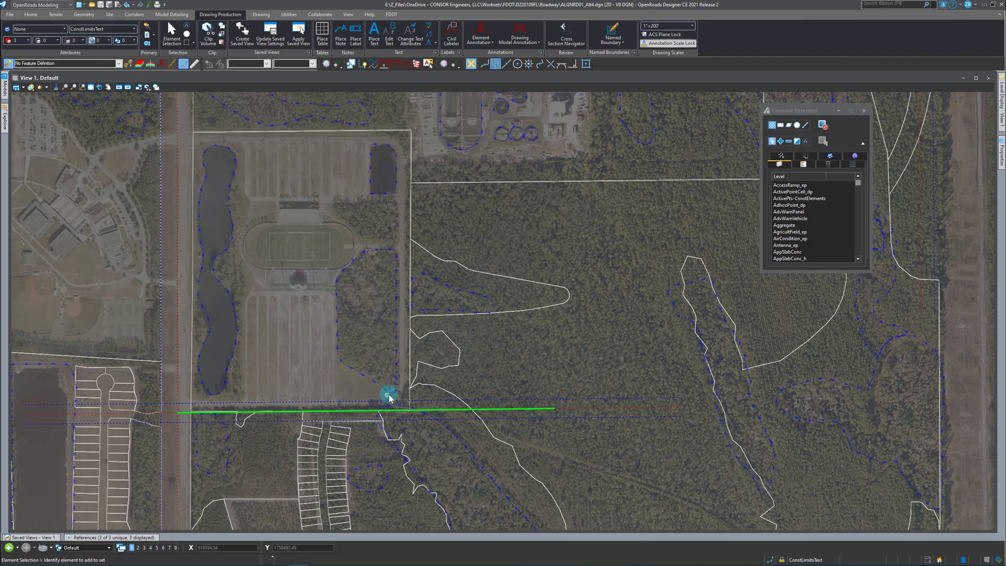
Match the active feature definition to Const Lines Red Dash from the red dashed construction line beyond the centerline tangent's east end.
{"action": "left_click_drag", "start_coordinate": [291, 412], "coordinate": [508, 416], "text": "shift"}
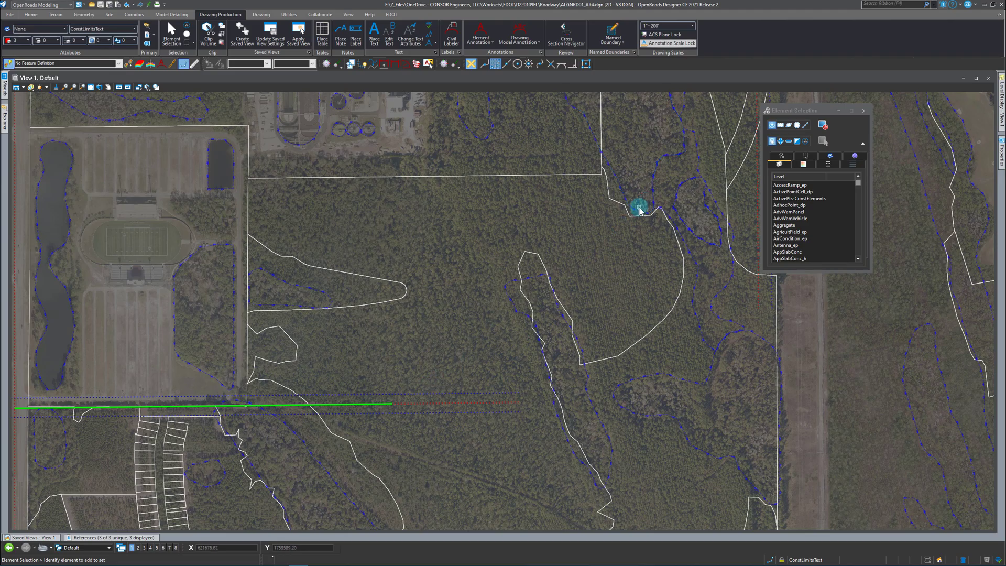
{"action": "scroll", "coordinate": [418, 390], "scroll_direction": "down", "scroll_amount": 1}
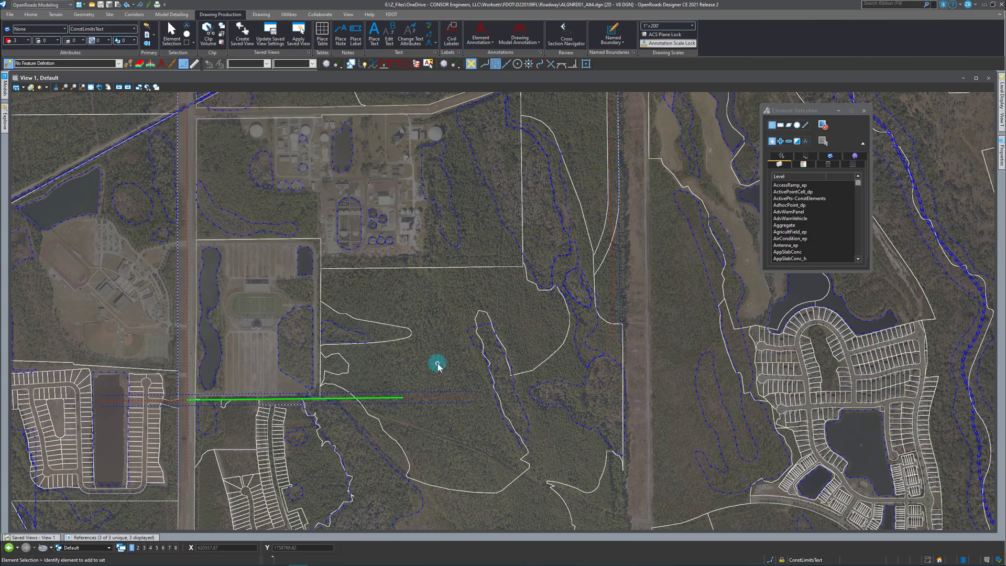
{"action": "scroll", "coordinate": [373, 369], "scroll_direction": "up", "scroll_amount": 2}
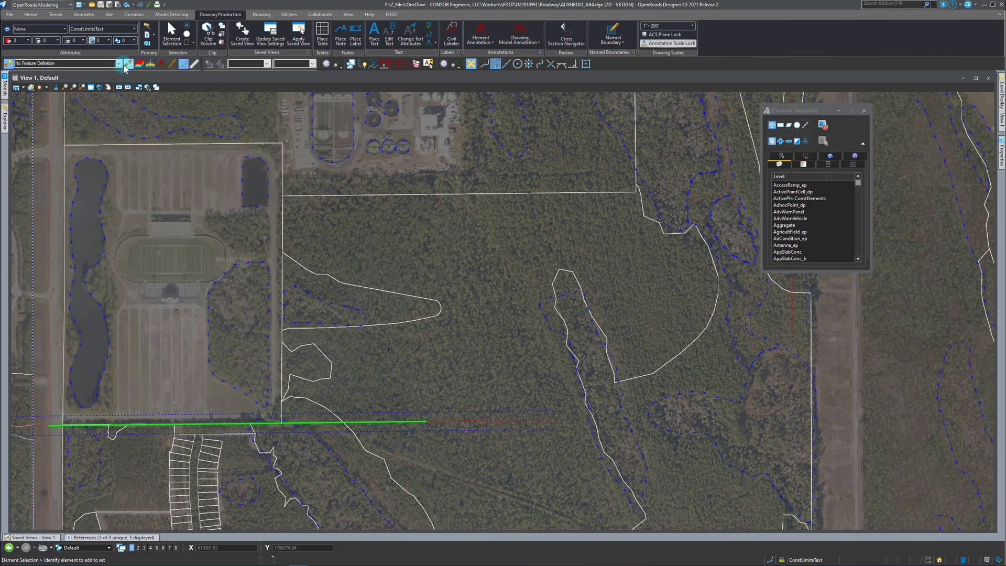
{"action": "left_click", "coordinate": [126, 64]}
{"action": "left_click", "coordinate": [461, 419]}
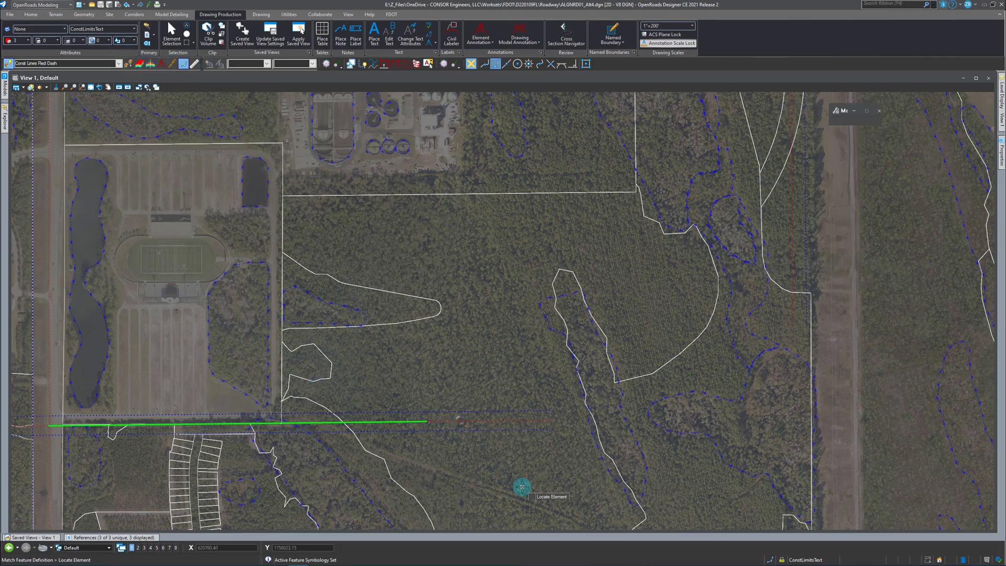
Draw a simple arc from the centerline tangent's east end with a 1375 ft radius, curving northeast for about 2270 ft.
{"action": "left_click", "coordinate": [77, 15]}
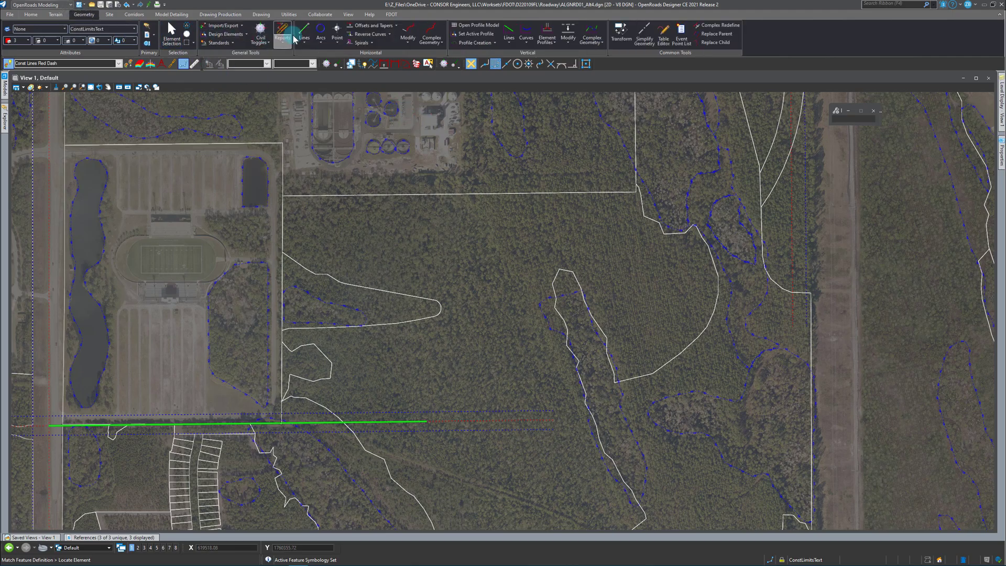
{"action": "left_click", "coordinate": [321, 36]}
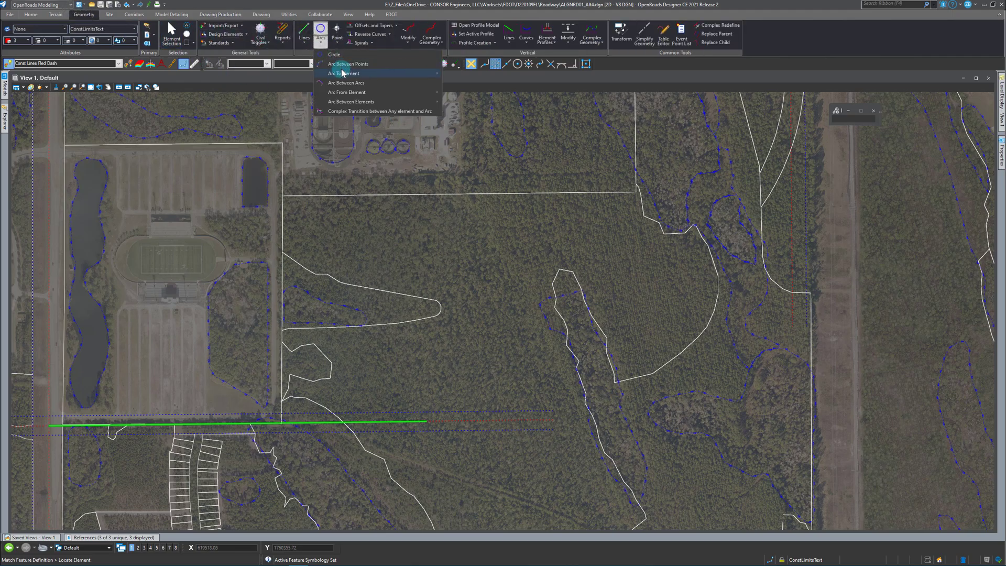
{"action": "mouse_move", "coordinate": [354, 93]}
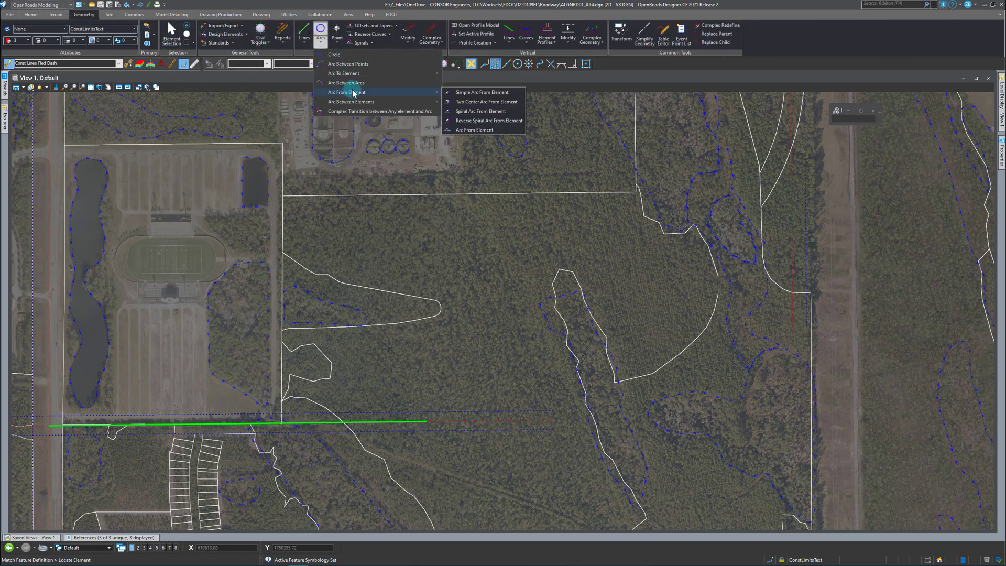
{"action": "left_click", "coordinate": [470, 93]}
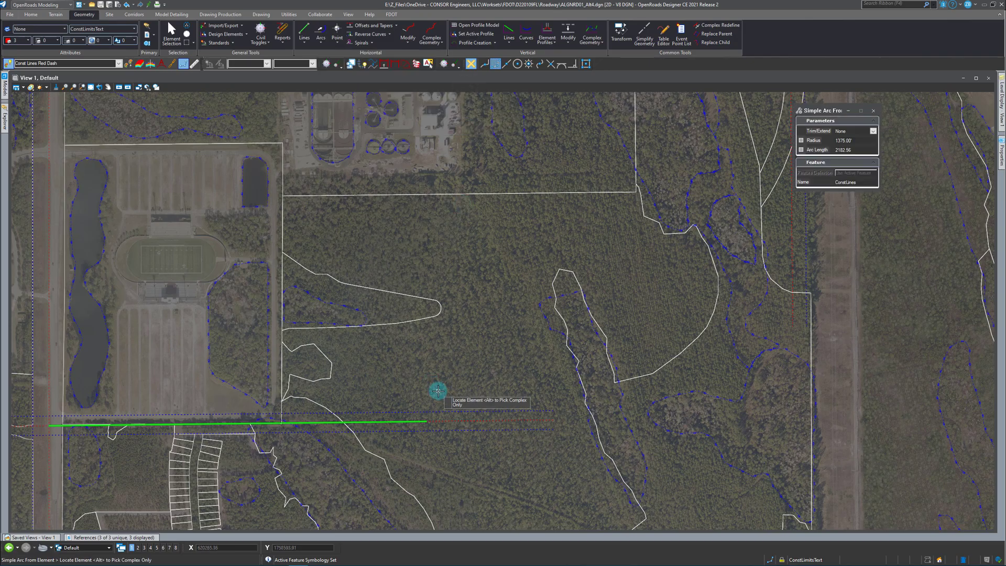
{"action": "left_click", "coordinate": [448, 420]}
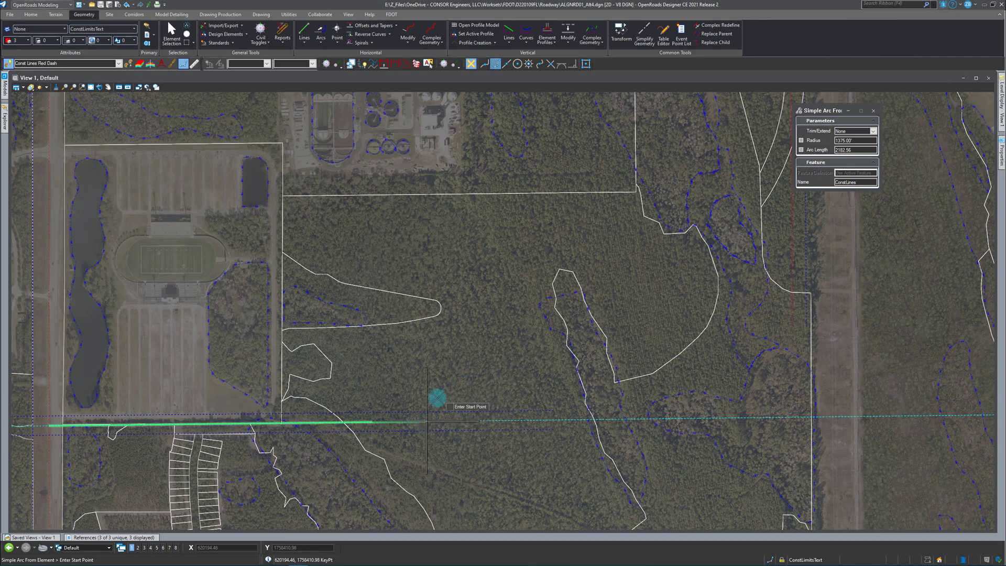
{"action": "left_click", "coordinate": [426, 421]}
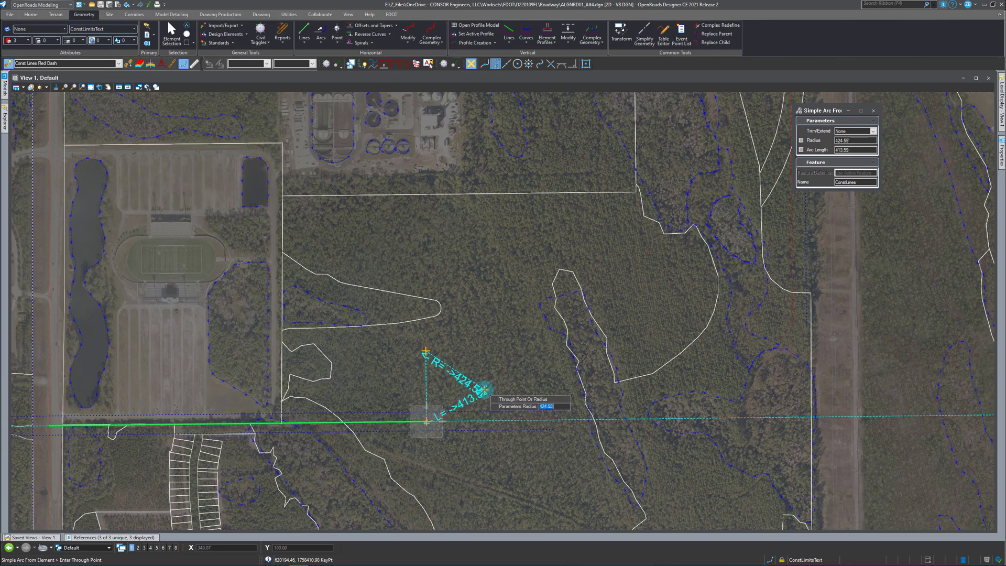
{"action": "type", "text": "1375"}
{"action": "key", "text": "Return"}
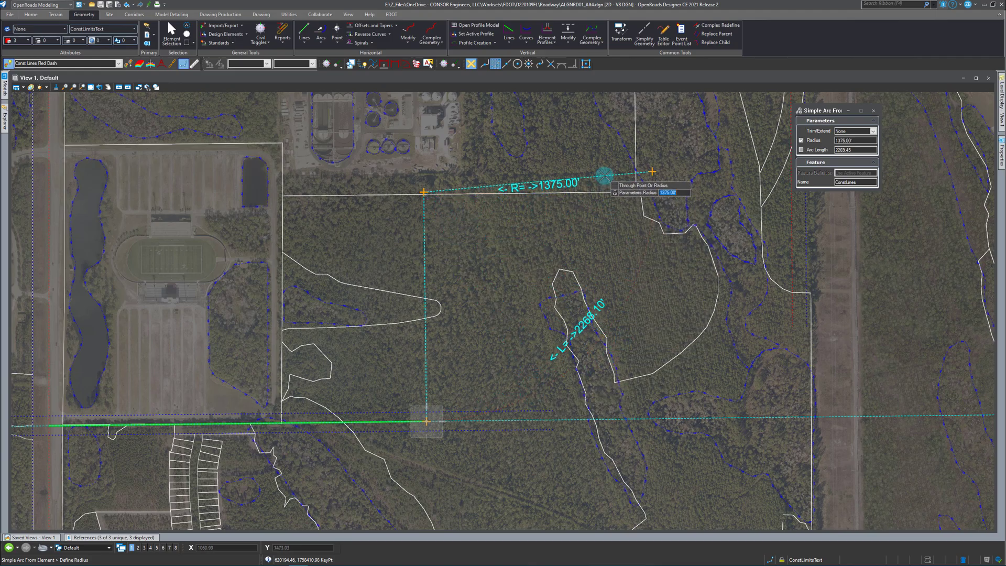
{"action": "left_click", "coordinate": [603, 178]}
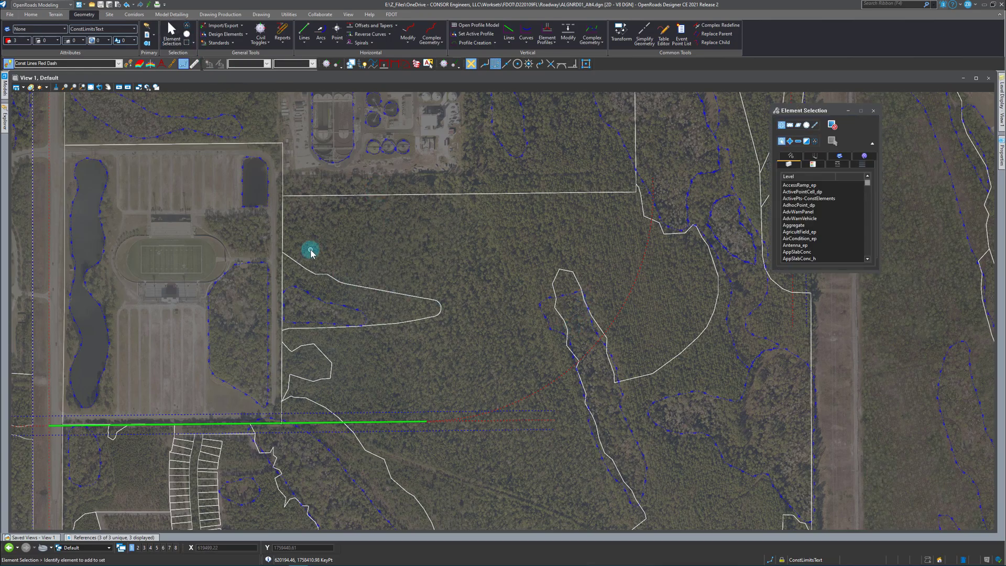
Match the Centerline feature definition and create a partial offset of 0.00 along the construction arc, about 1076 ft from the tangent's end.
{"action": "left_click", "coordinate": [128, 64]}
{"action": "left_click", "coordinate": [409, 421]}
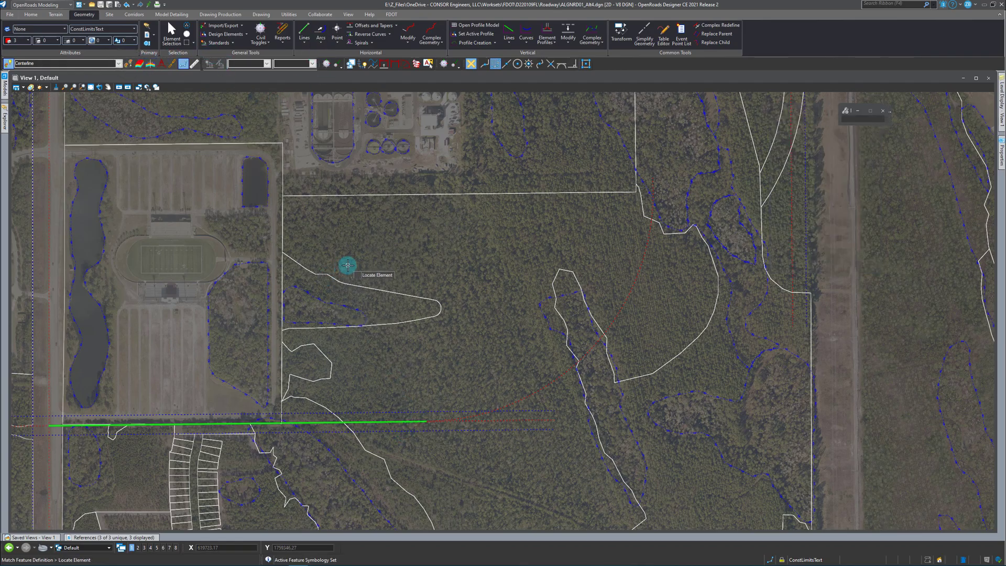
{"action": "left_click", "coordinate": [318, 46]}
{"action": "left_click", "coordinate": [396, 27]}
{"action": "left_click", "coordinate": [395, 43]}
{"action": "left_click", "coordinate": [547, 387]}
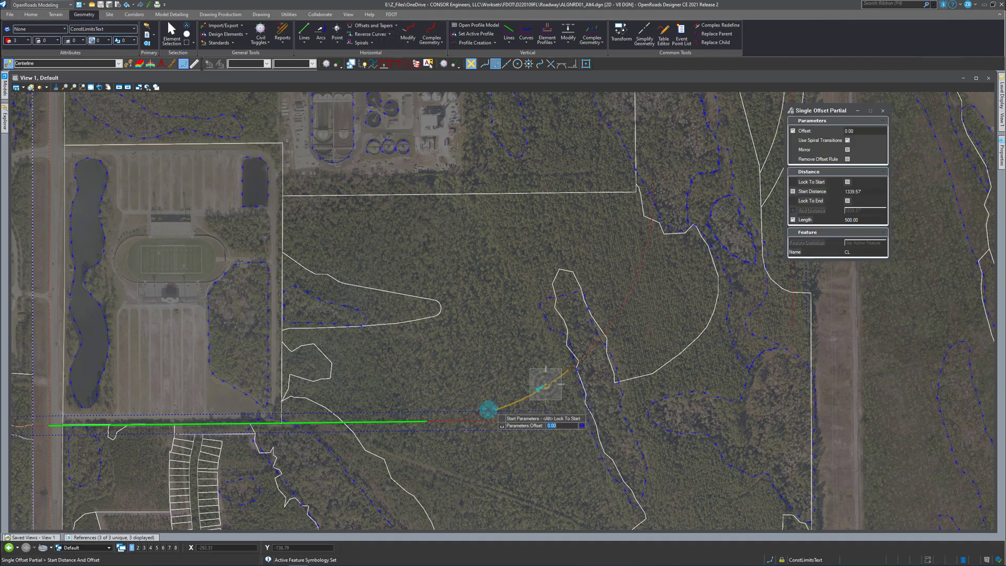
{"action": "left_click", "coordinate": [426, 420]}
{"action": "type", "text": "1076.42"}
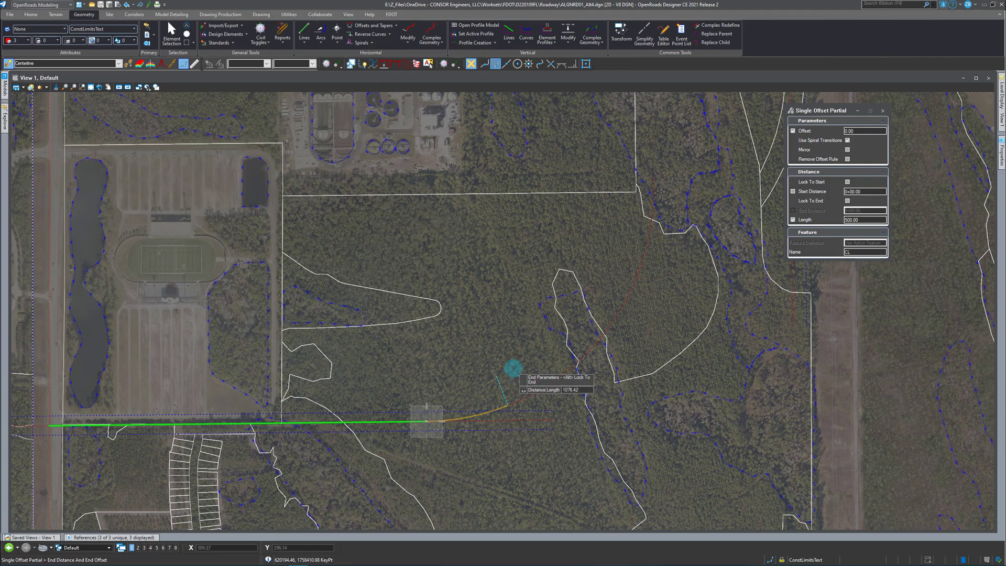
{"action": "left_click", "coordinate": [524, 339]}
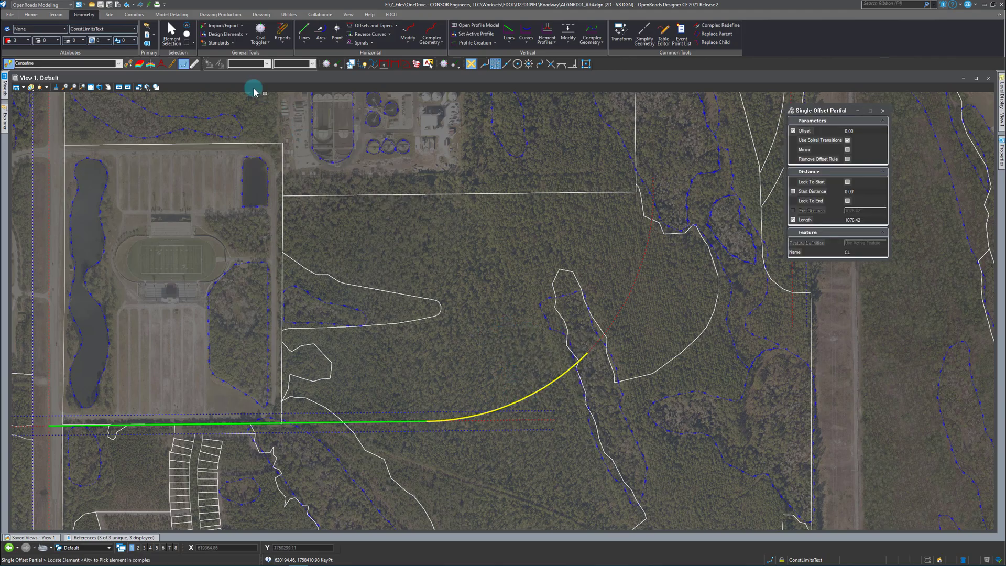
Match Const Lines Red Dash and draw a 00°00'00" skew line through the centerline arc's northeast end, about 959 ft back and 2206 ft ahead.
{"action": "left_click", "coordinate": [127, 63]}
{"action": "left_click", "coordinate": [623, 299]}
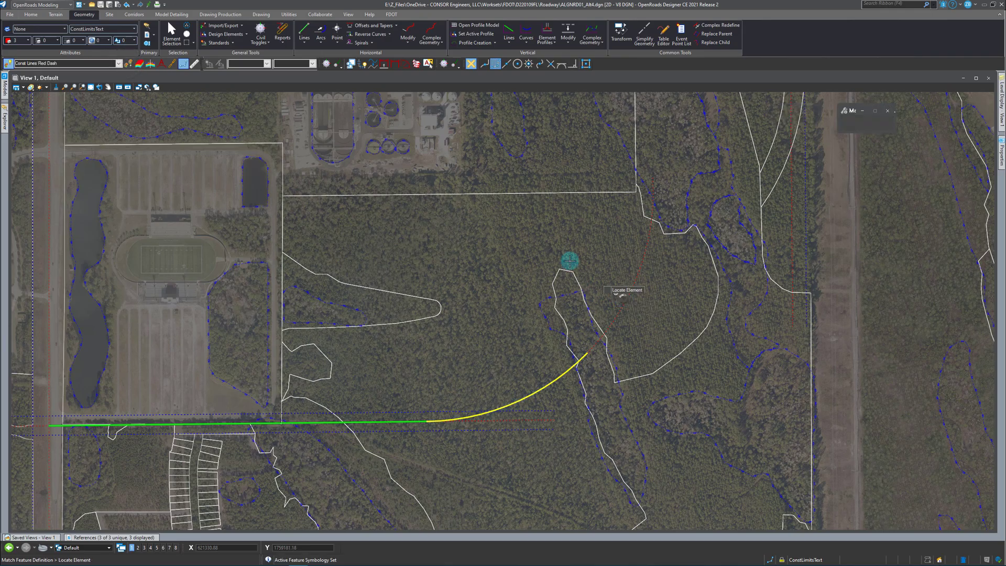
{"action": "left_click", "coordinate": [306, 45]}
{"action": "mouse_move", "coordinate": [329, 88]}
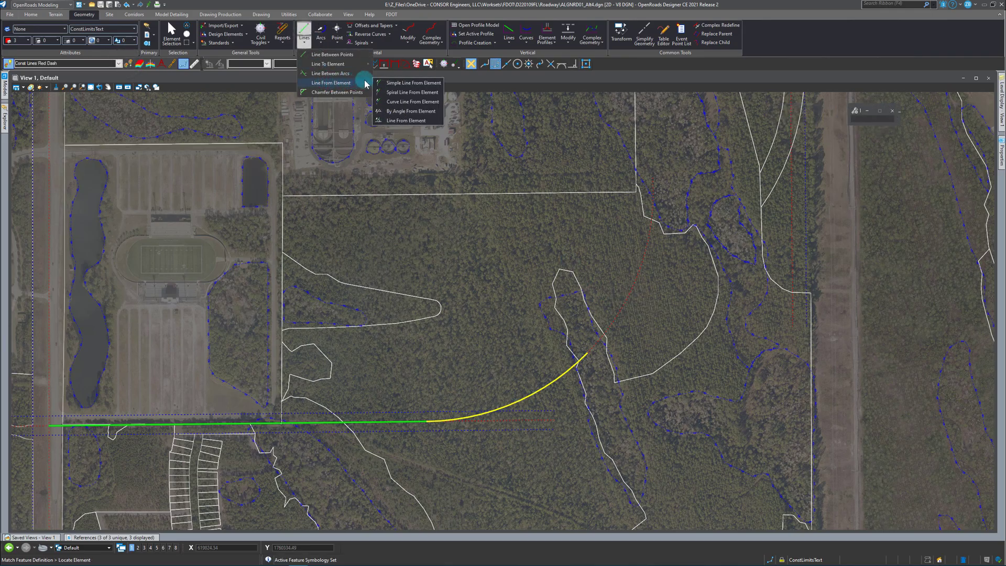
{"action": "left_click", "coordinate": [411, 111]}
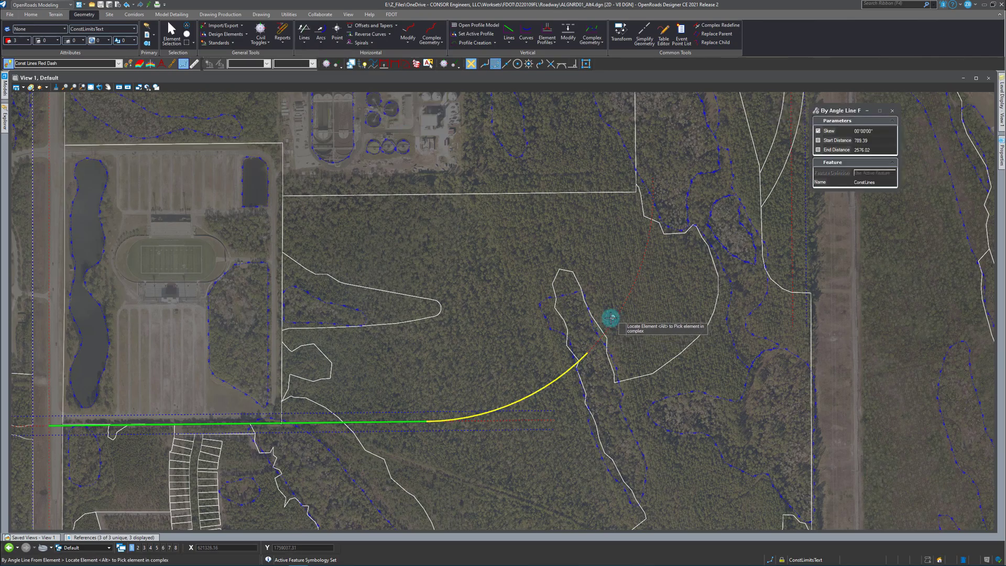
{"action": "left_click", "coordinate": [603, 340]}
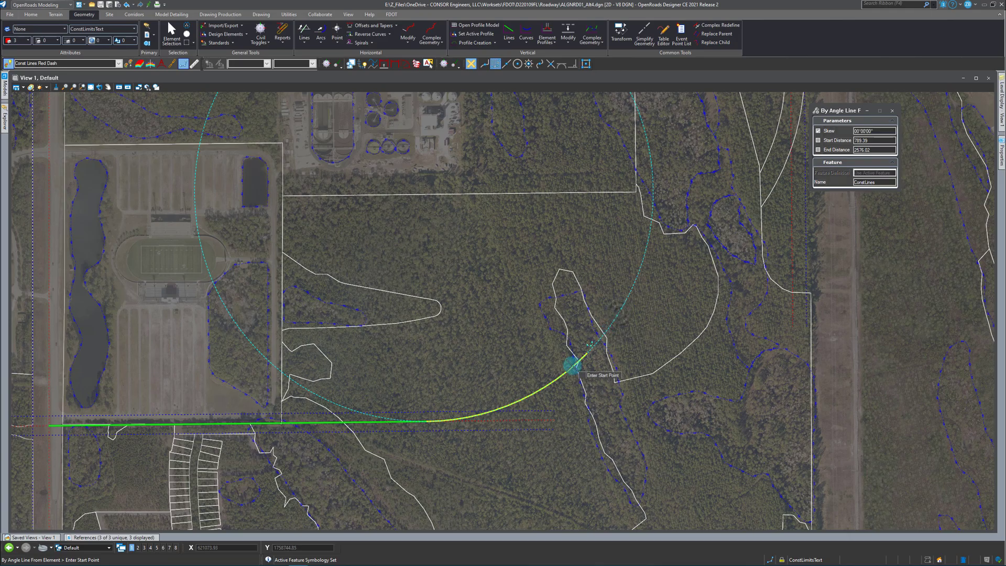
{"action": "scroll", "coordinate": [592, 349], "scroll_direction": "down", "scroll_amount": 3}
{"action": "scroll", "coordinate": [597, 350], "scroll_direction": "up", "scroll_amount": 5}
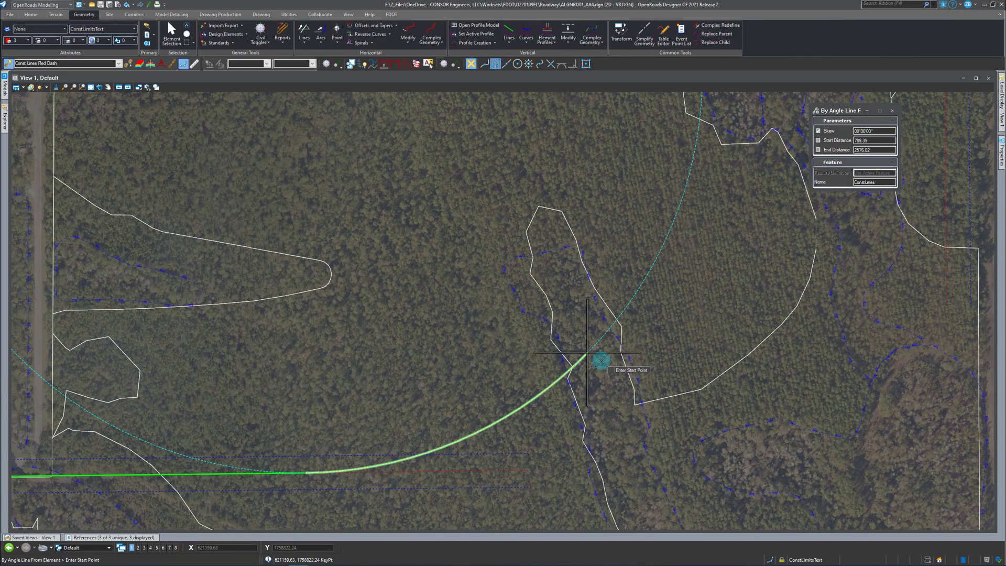
{"action": "left_click", "coordinate": [588, 355]}
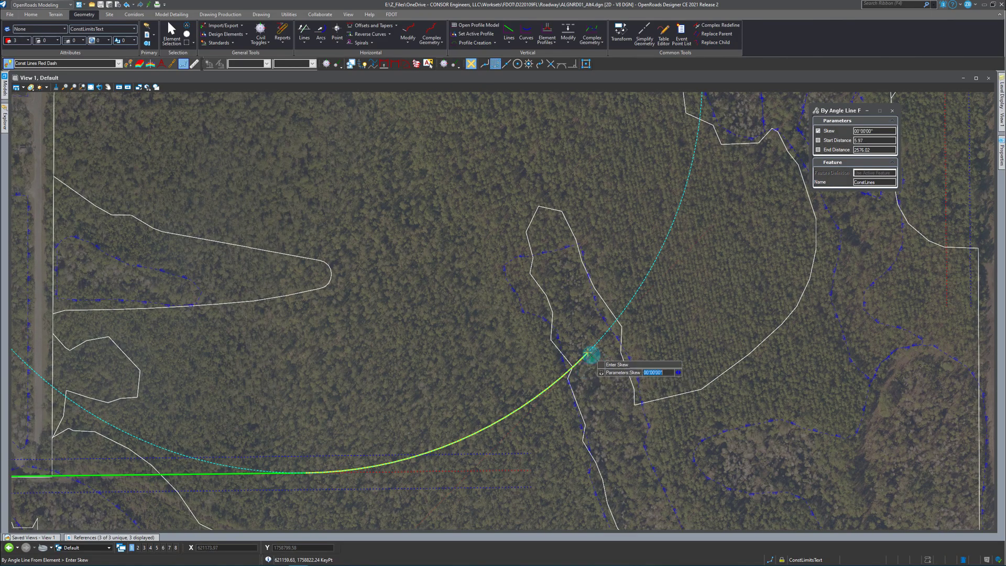
{"action": "scroll", "coordinate": [590, 354], "scroll_direction": "down", "scroll_amount": 2}
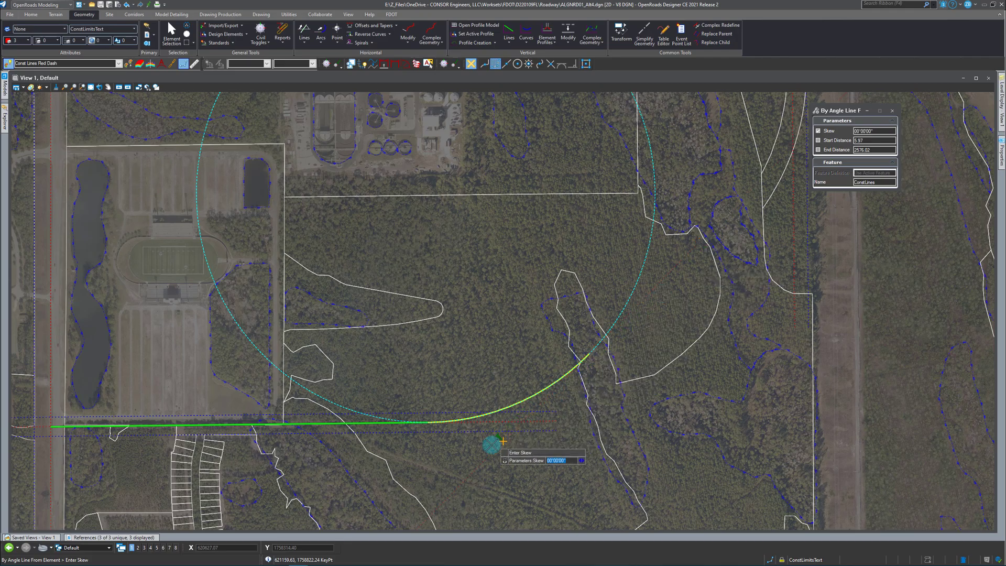
{"action": "left_click", "coordinate": [470, 461]}
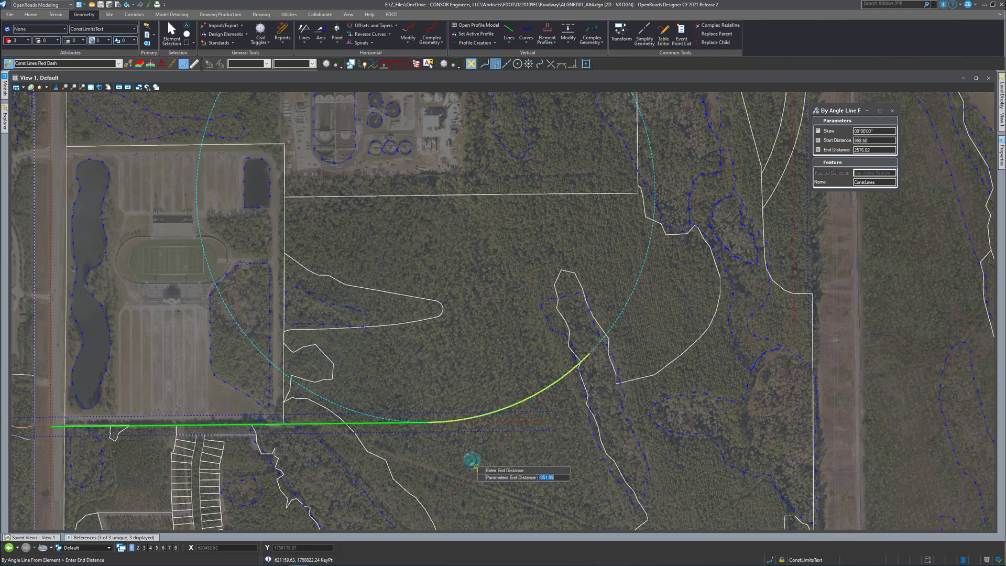
{"action": "scroll", "coordinate": [469, 458], "scroll_direction": "down", "scroll_amount": 3}
{"action": "left_click", "coordinate": [738, 301]}
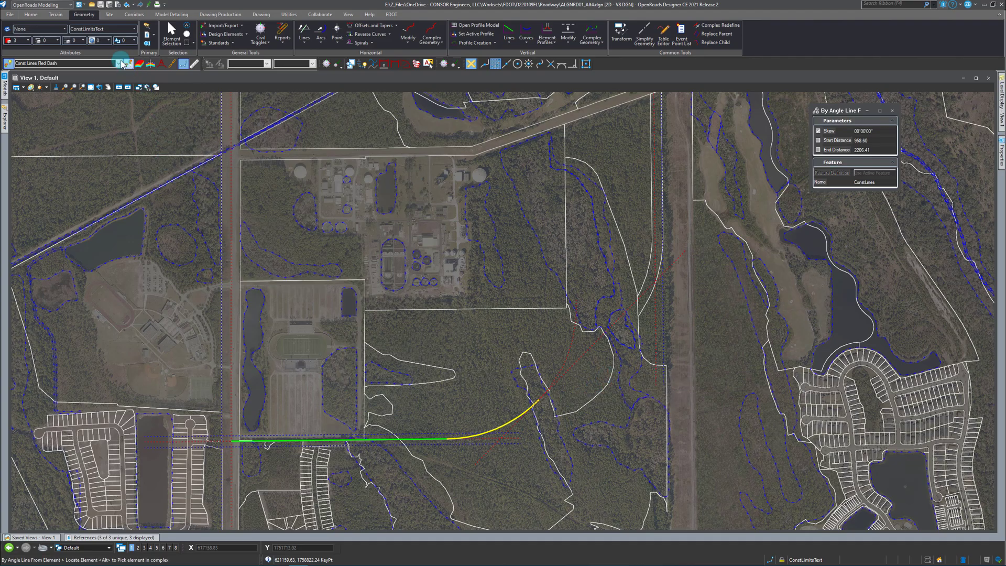
Inspect the new diagonal construction line, the north-south property construction line and its parallel offset line beside the cleared corridor.
{"action": "left_click", "coordinate": [171, 32]}
{"action": "scroll", "coordinate": [649, 333], "scroll_direction": "up", "scroll_amount": 2}
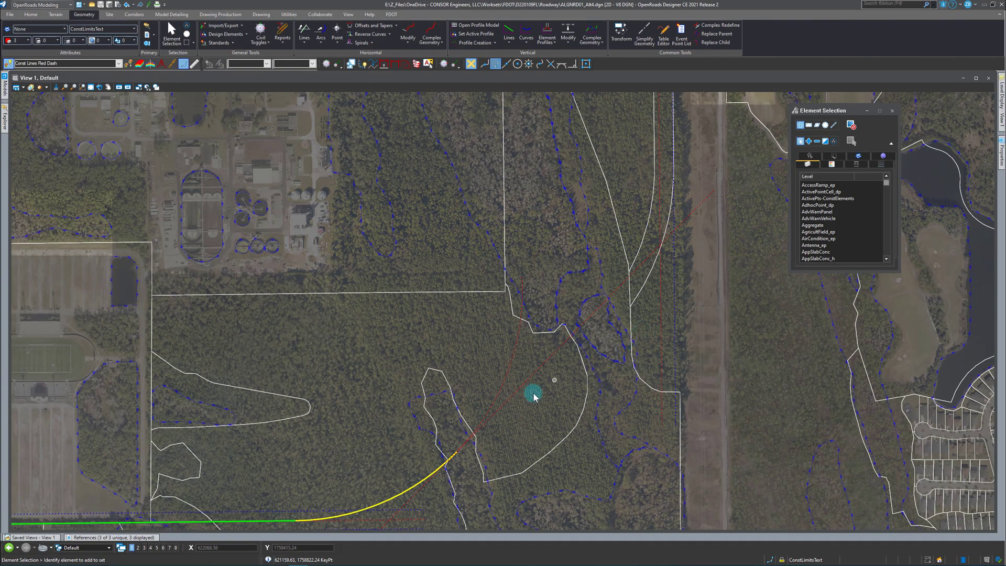
{"action": "scroll", "coordinate": [482, 446], "scroll_direction": "down", "scroll_amount": 2}
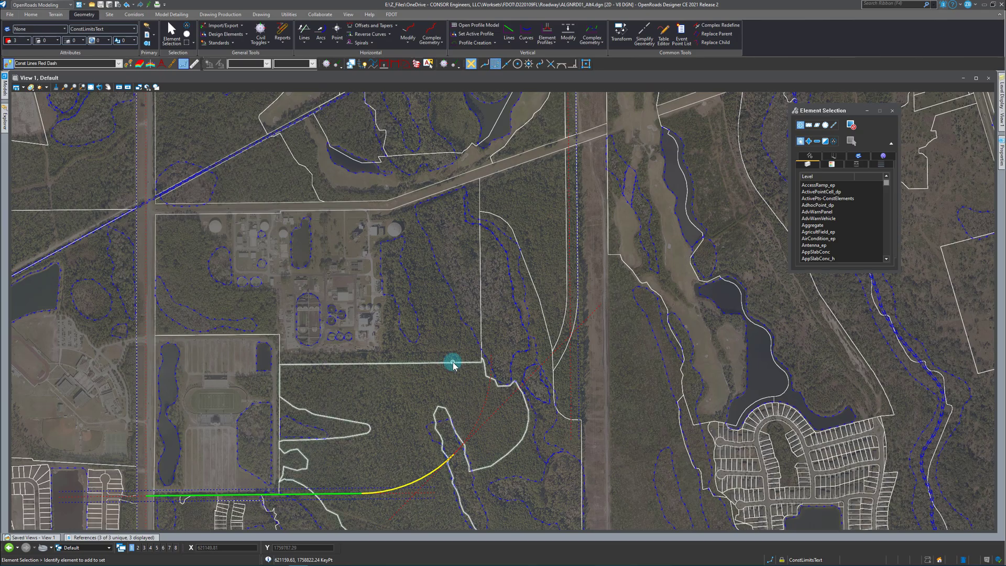
{"action": "scroll", "coordinate": [568, 265], "scroll_direction": "up", "scroll_amount": 2}
{"action": "left_click", "coordinate": [570, 242]}
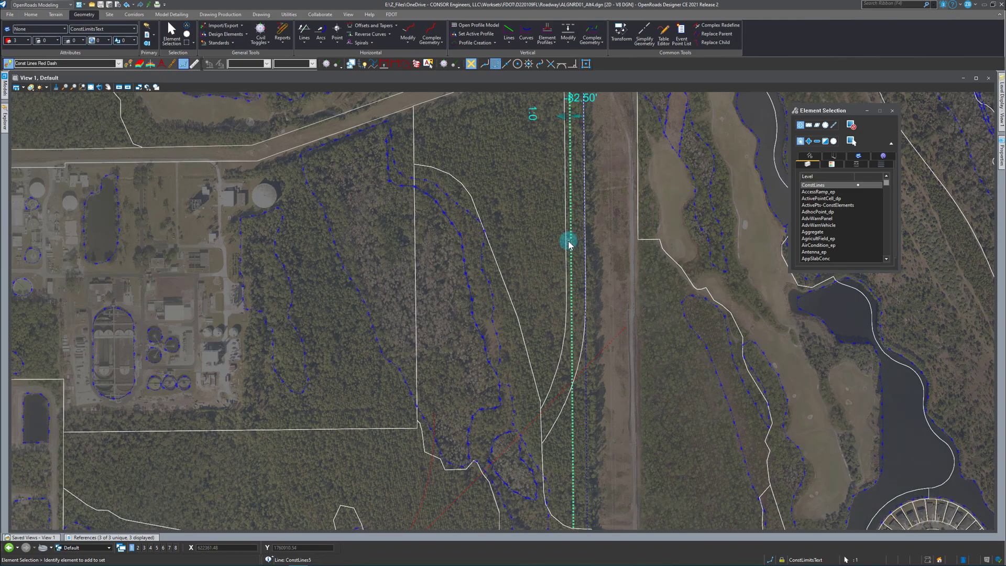
{"action": "left_click", "coordinate": [555, 396]}
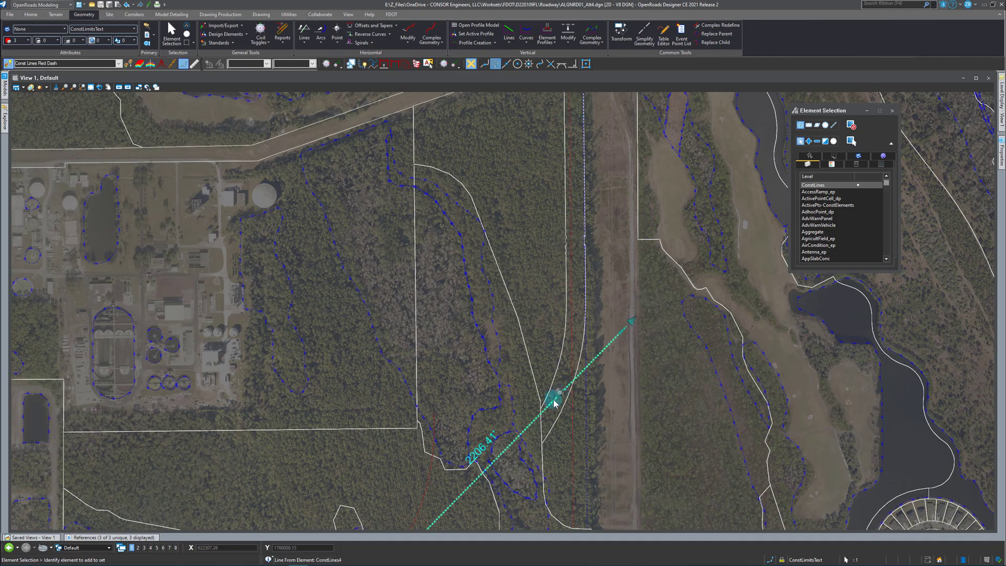
{"action": "left_click", "coordinate": [584, 401]}
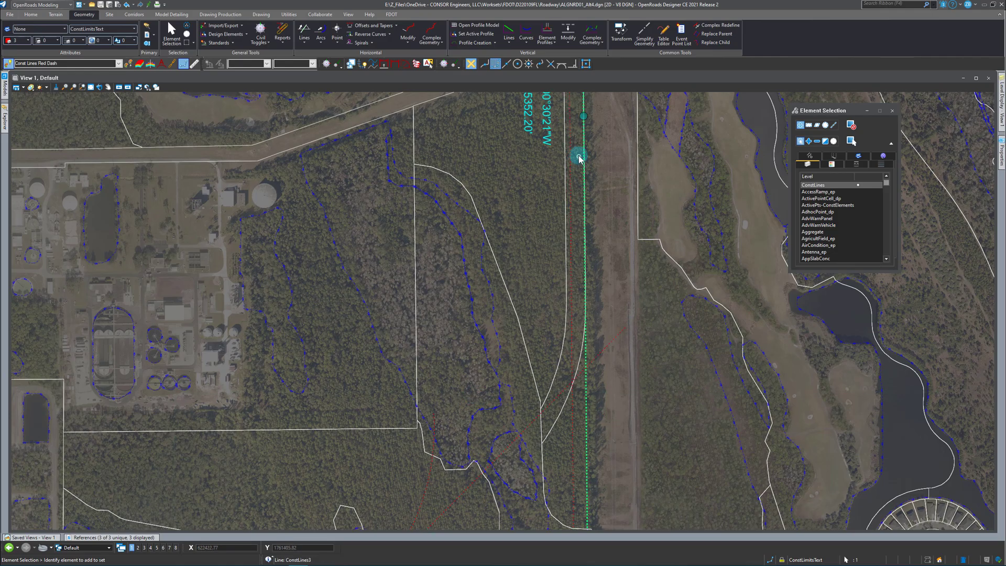
{"action": "scroll", "coordinate": [594, 381], "scroll_direction": "down", "scroll_amount": 2}
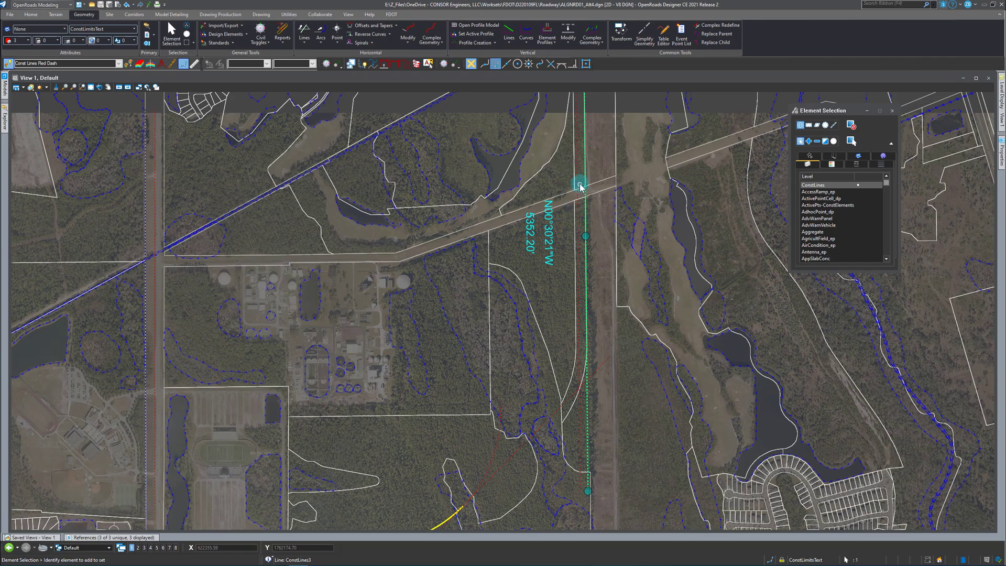
{"action": "left_click", "coordinate": [579, 214]}
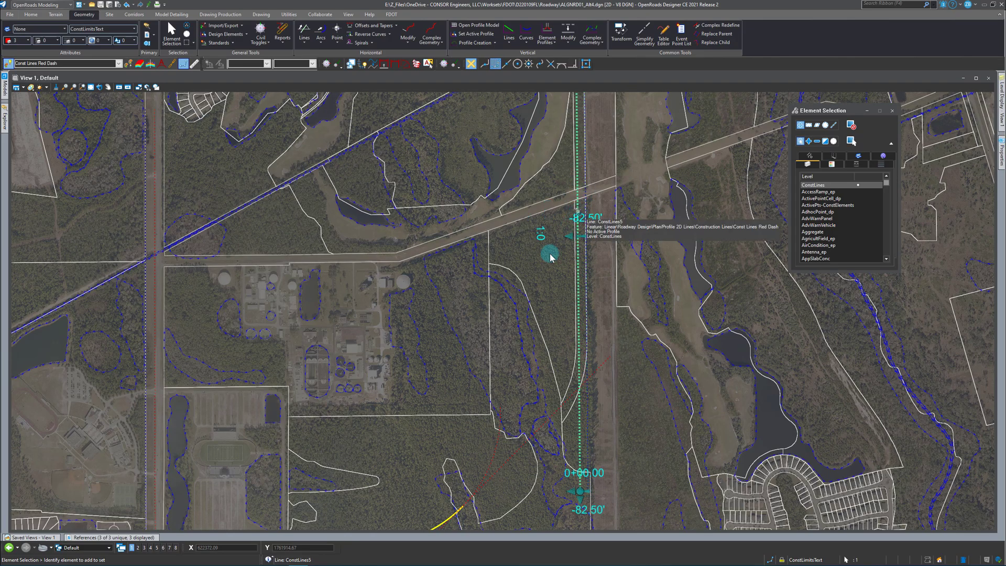
{"action": "left_click", "coordinate": [546, 284]}
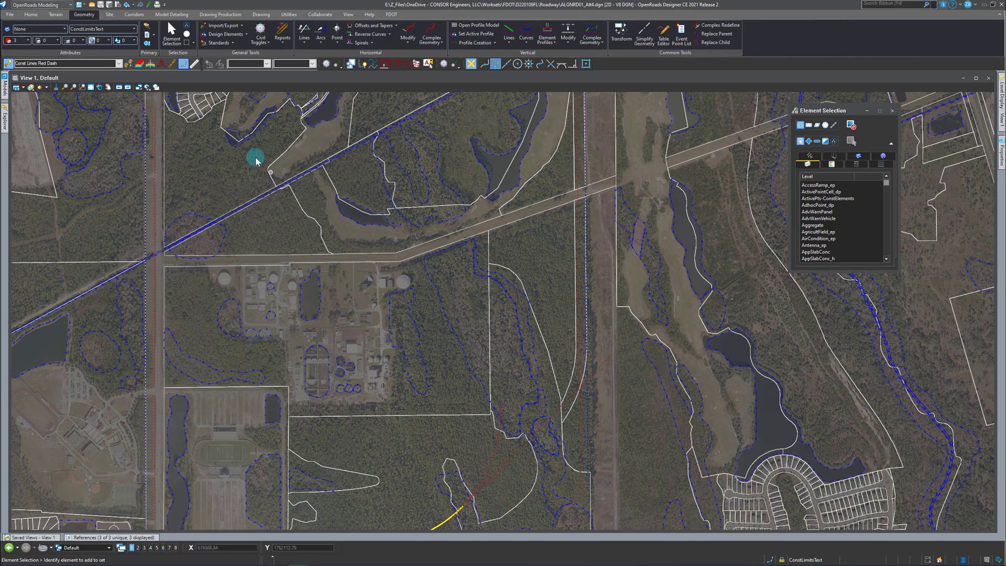
Match the Centerline feature definition and draw a 1375 ft radius simple arc between the diagonal and north-south construction lines without trimming.
{"action": "left_click", "coordinate": [128, 63]}
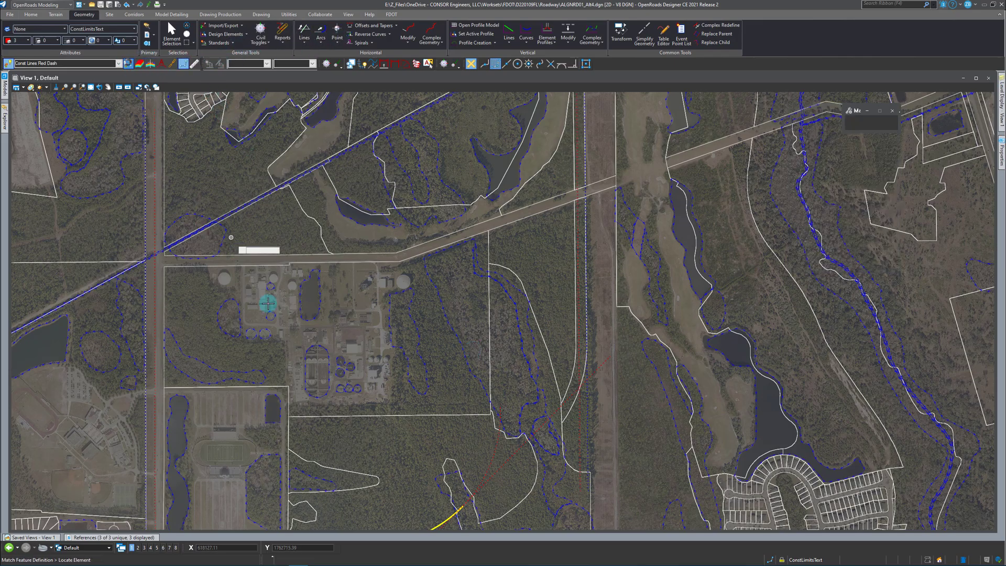
{"action": "left_click", "coordinate": [341, 242]}
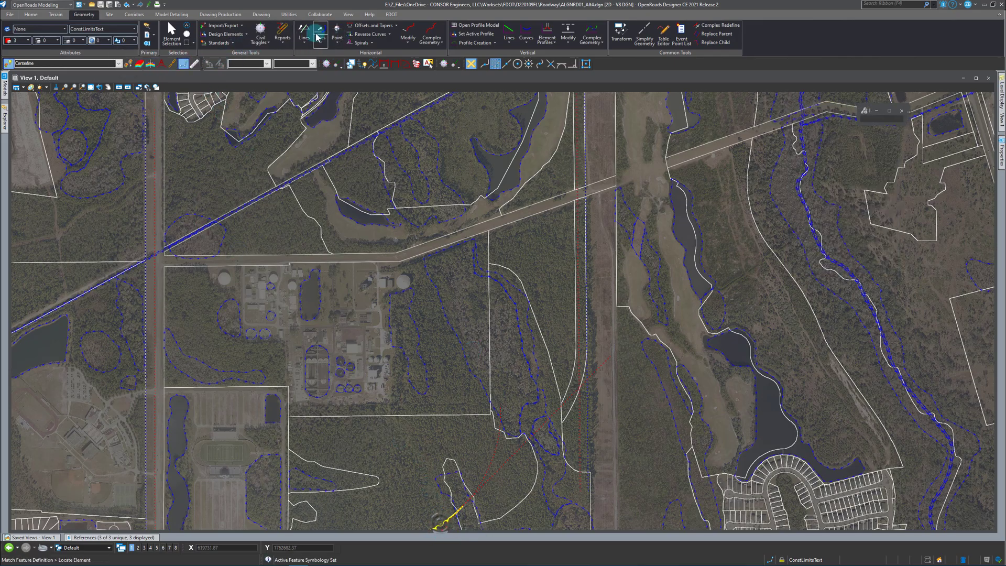
{"action": "left_click", "coordinate": [319, 42]}
{"action": "mouse_move", "coordinate": [350, 93]}
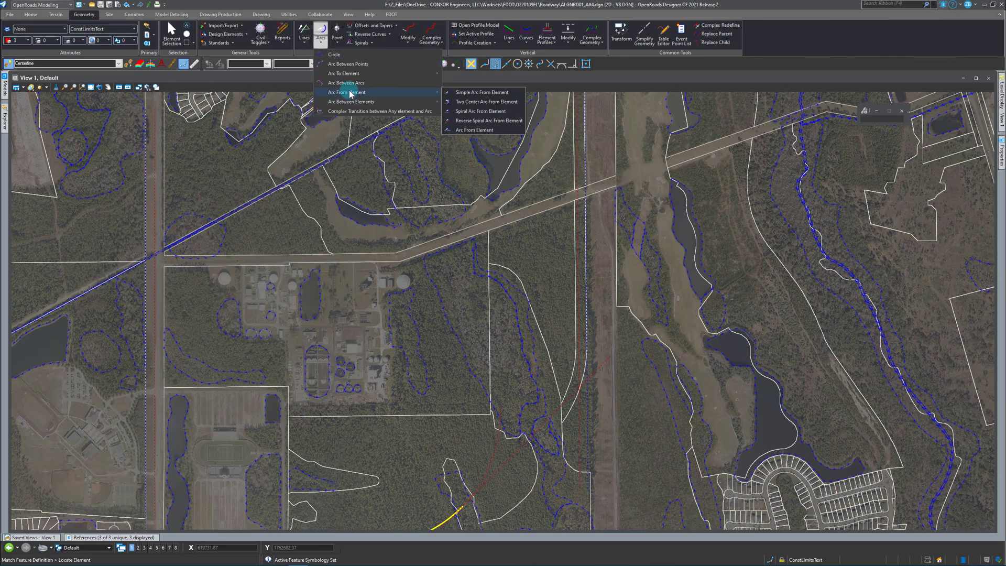
{"action": "left_click", "coordinate": [464, 93]}
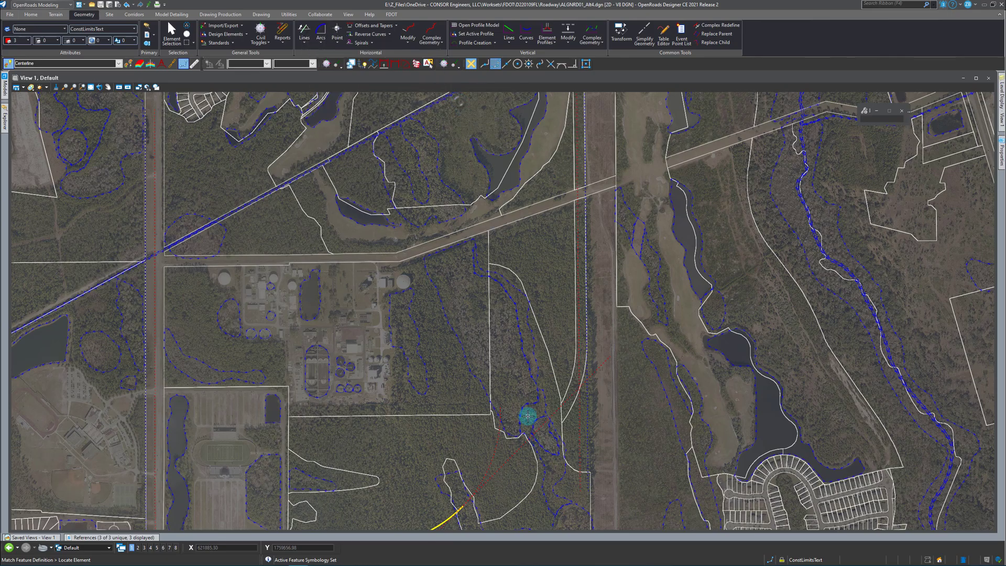
{"action": "left_click", "coordinate": [550, 413]}
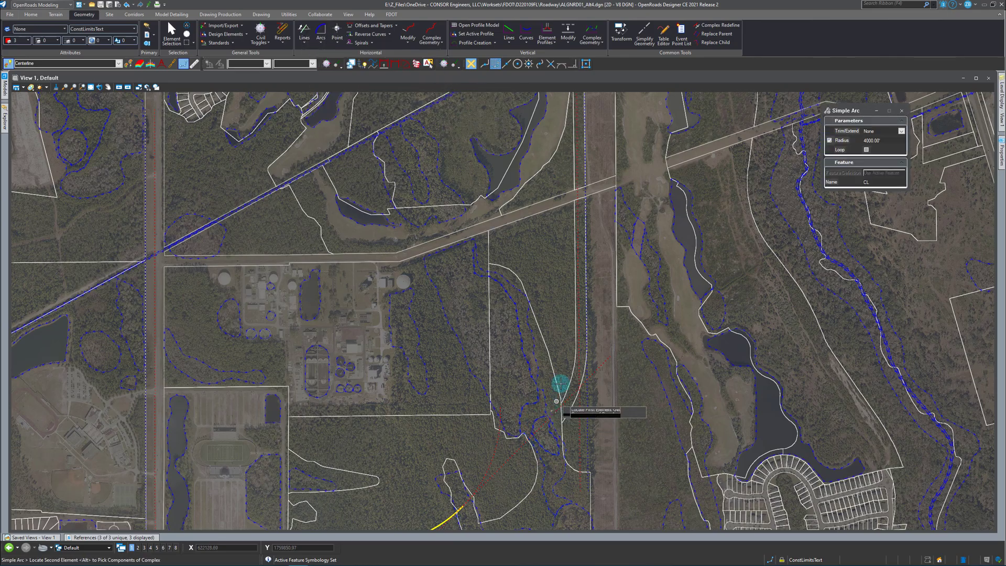
{"action": "left_click", "coordinate": [577, 337]}
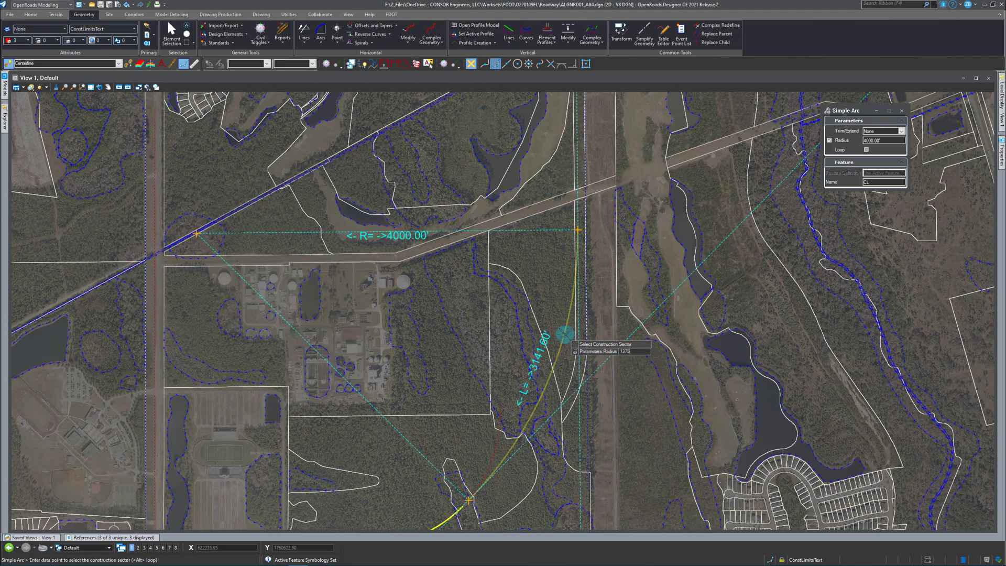
{"action": "type", "text": "1375"}
{"action": "key", "text": "Return"}
{"action": "left_click", "coordinate": [560, 313]}
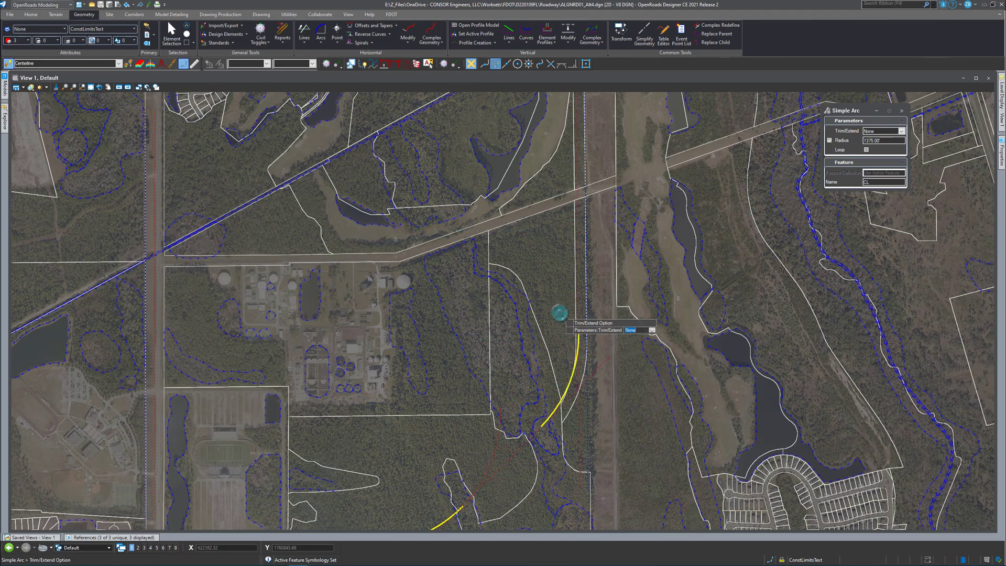
Create a 0.00 partial offset along the diagonal construction line from distance 958.60 to 2132.42, ending at the northeastern arc's start.
{"action": "scroll", "coordinate": [550, 313], "scroll_direction": "down", "scroll_amount": 2}
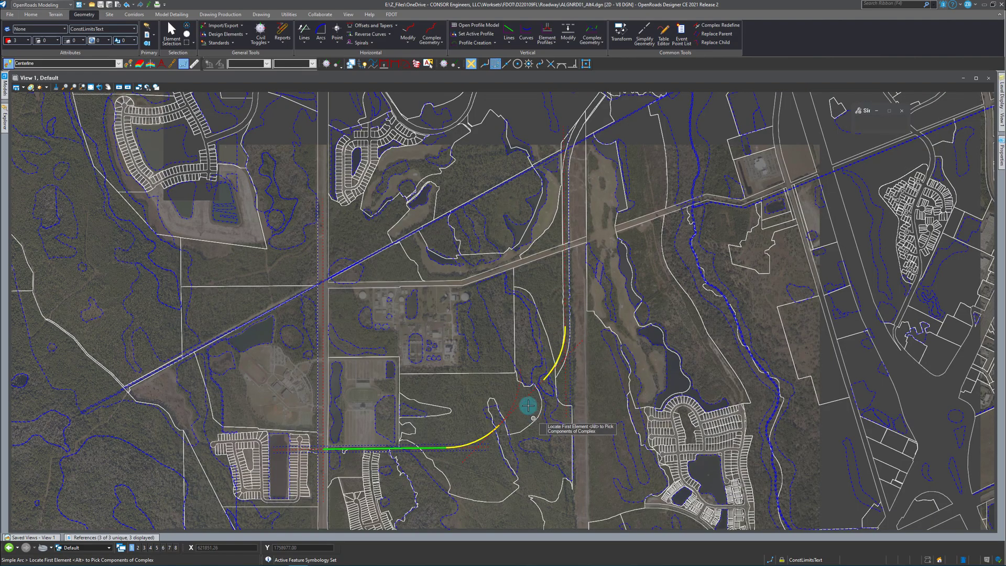
{"action": "left_click", "coordinate": [374, 25]}
{"action": "left_click", "coordinate": [391, 45]}
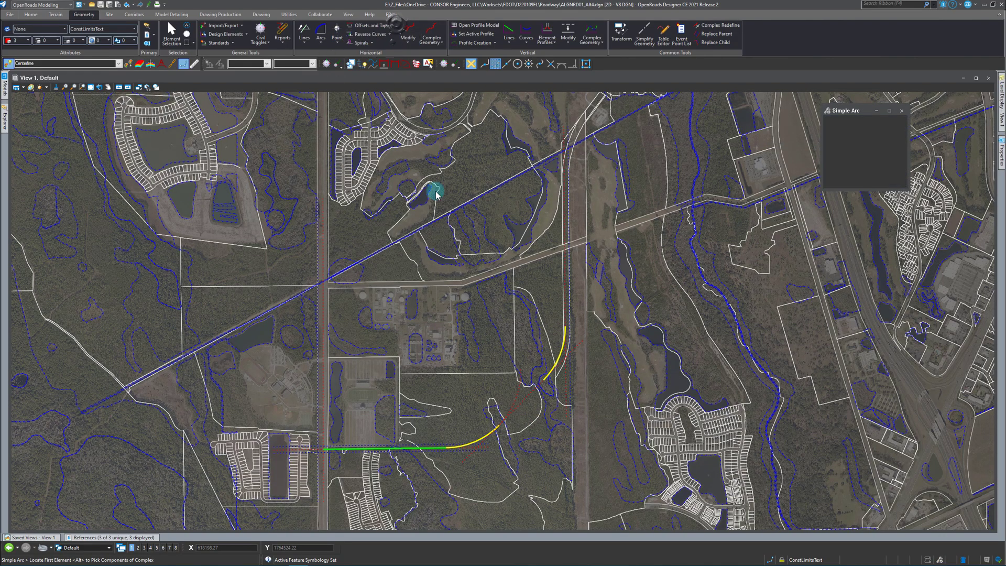
{"action": "scroll", "coordinate": [517, 406], "scroll_direction": "up", "scroll_amount": 4}
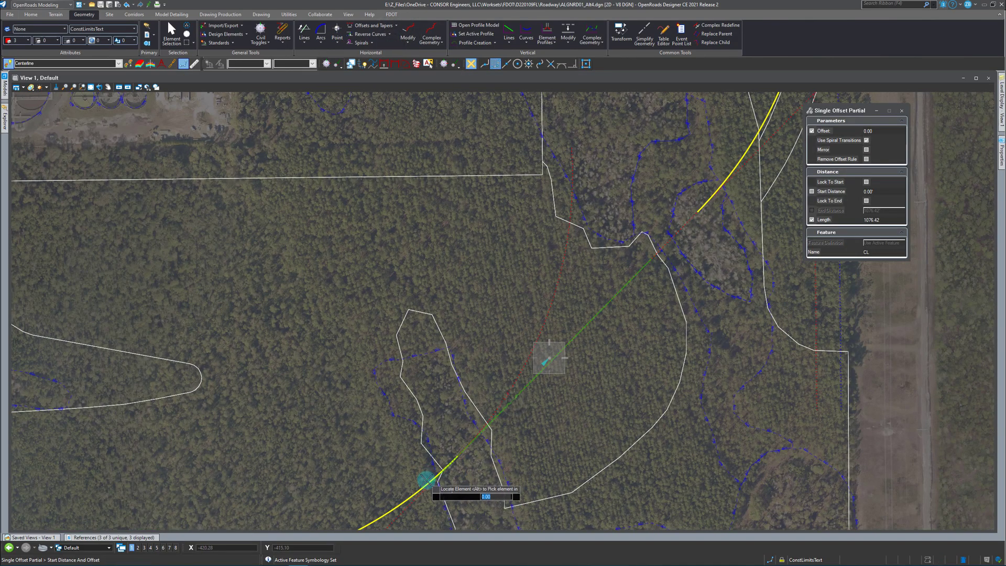
{"action": "left_click", "coordinate": [534, 456]}
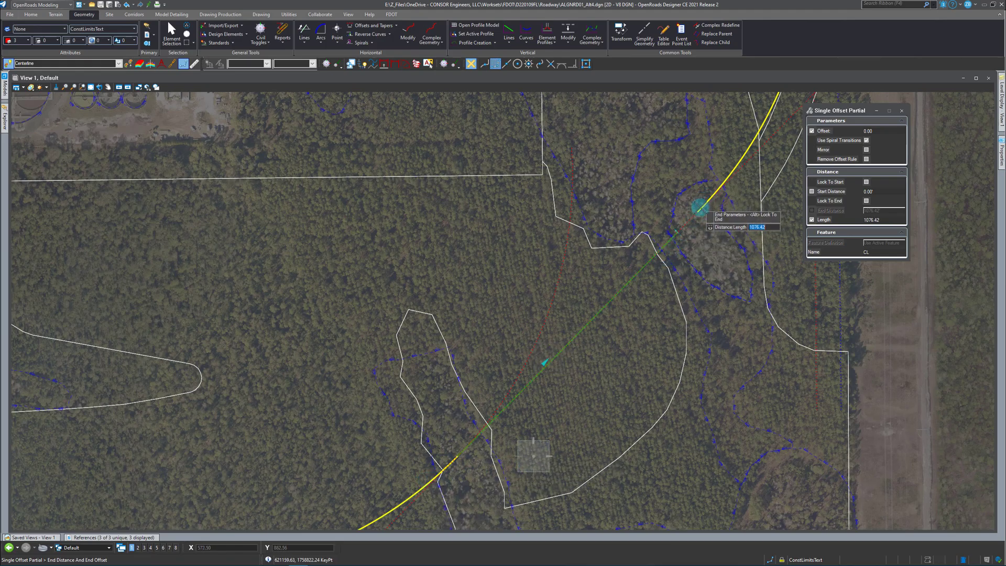
{"action": "key", "text": "End"}
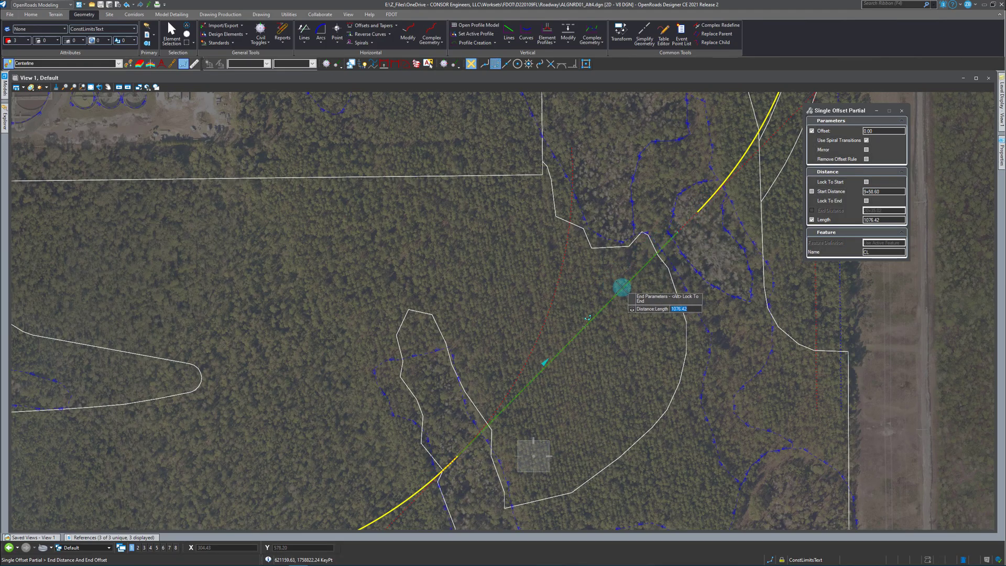
{"action": "key", "text": "Right"}
{"action": "left_click", "coordinate": [702, 202]}
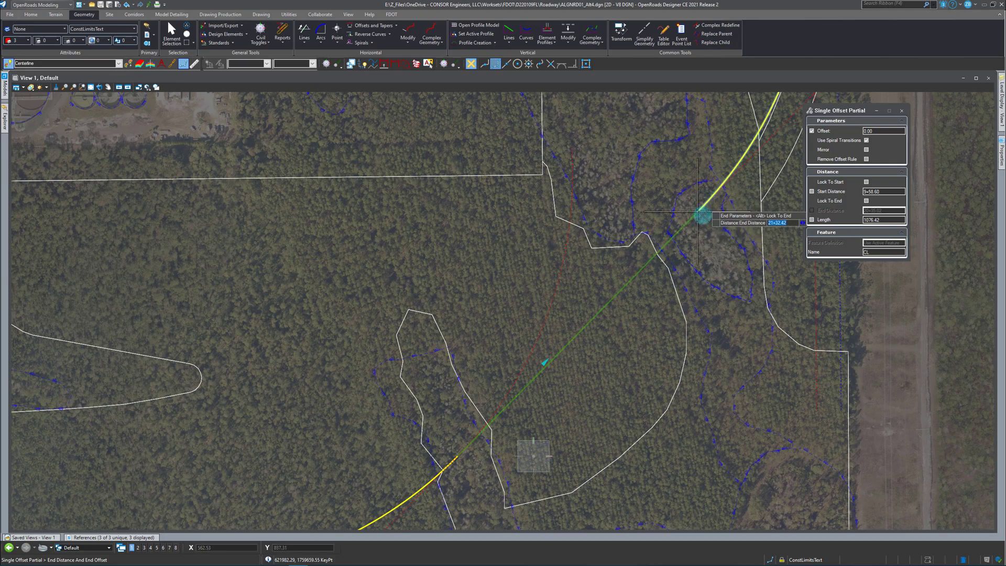
{"action": "scroll", "coordinate": [585, 336], "scroll_direction": "down", "scroll_amount": 3}
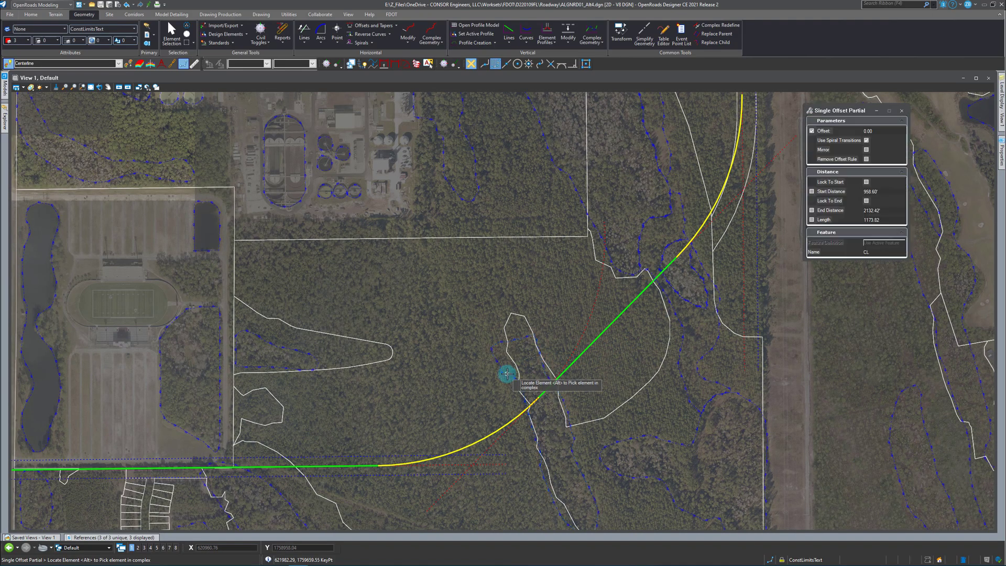
{"action": "scroll", "coordinate": [603, 359], "scroll_direction": "down", "scroll_amount": 3}
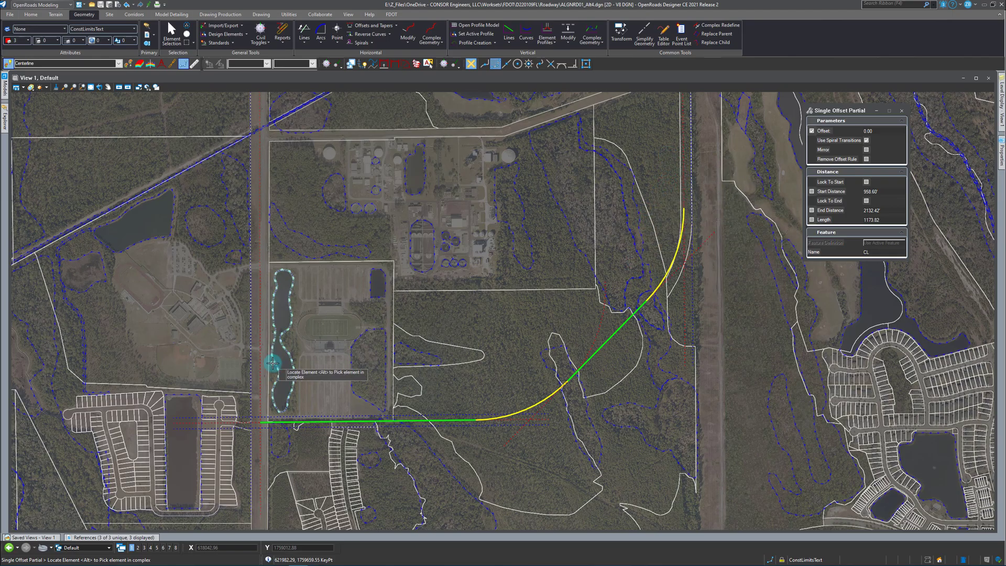
Set the radius of the red dashed construction arc beneath the first centerline curve to 2100 ft.
{"action": "left_click", "coordinate": [171, 34]}
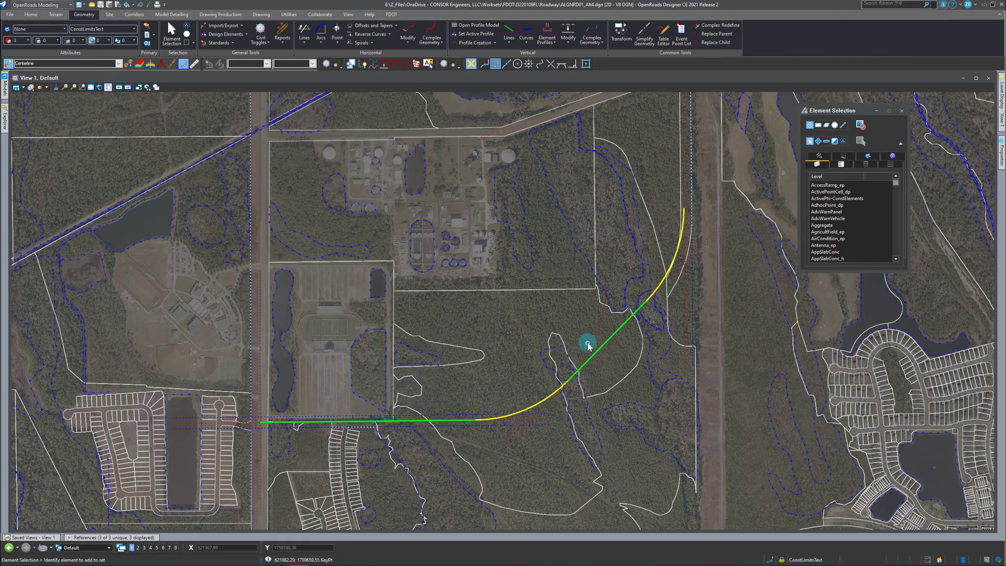
{"action": "mouse_move", "coordinate": [594, 344]}
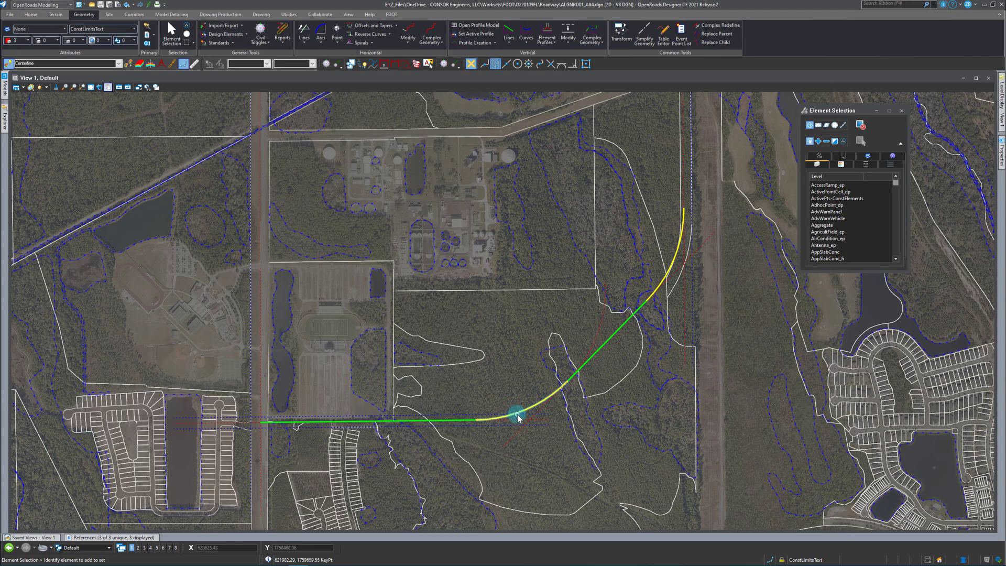
{"action": "left_click", "coordinate": [601, 337]}
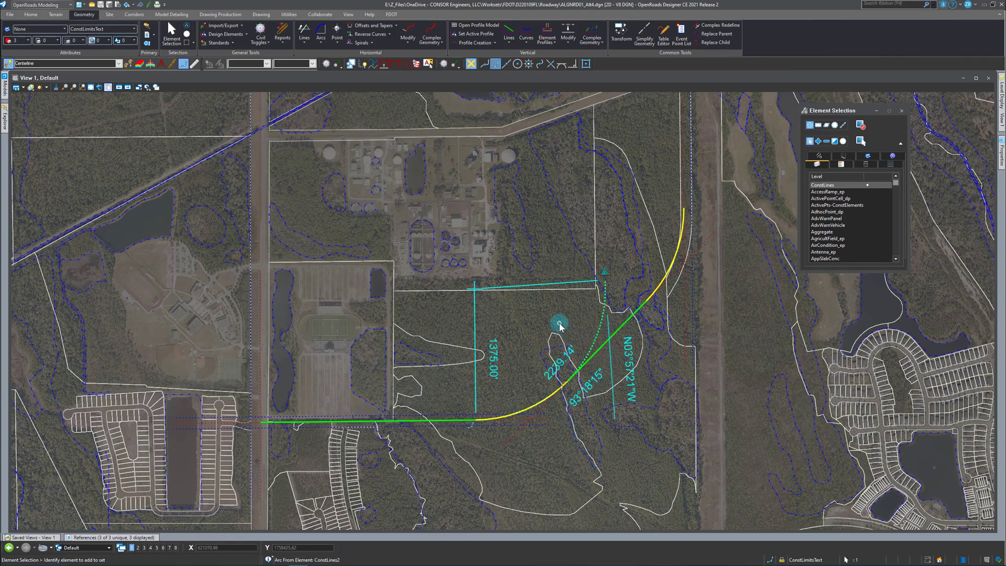
{"action": "key", "text": "Delete"}
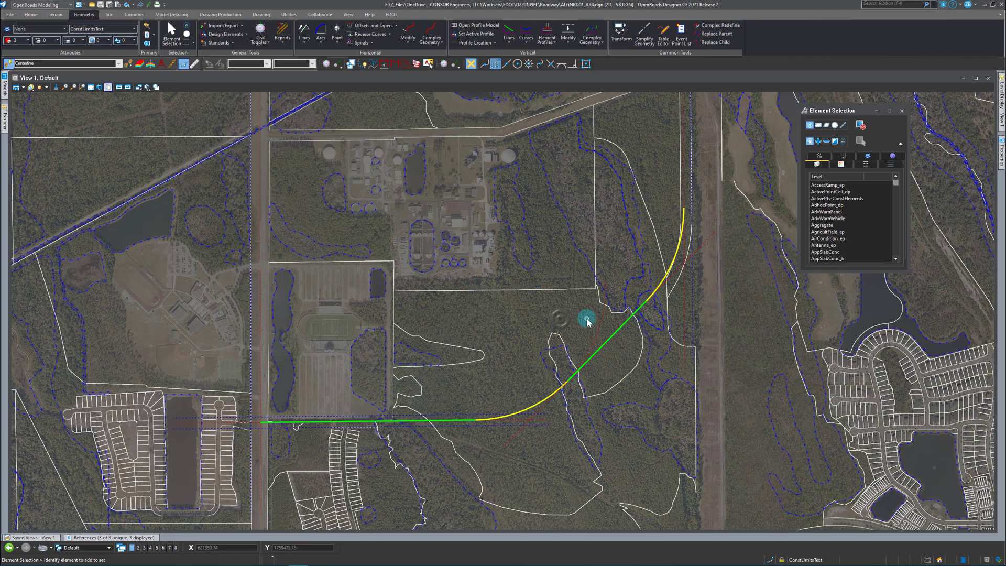
{"action": "left_click", "coordinate": [616, 328]}
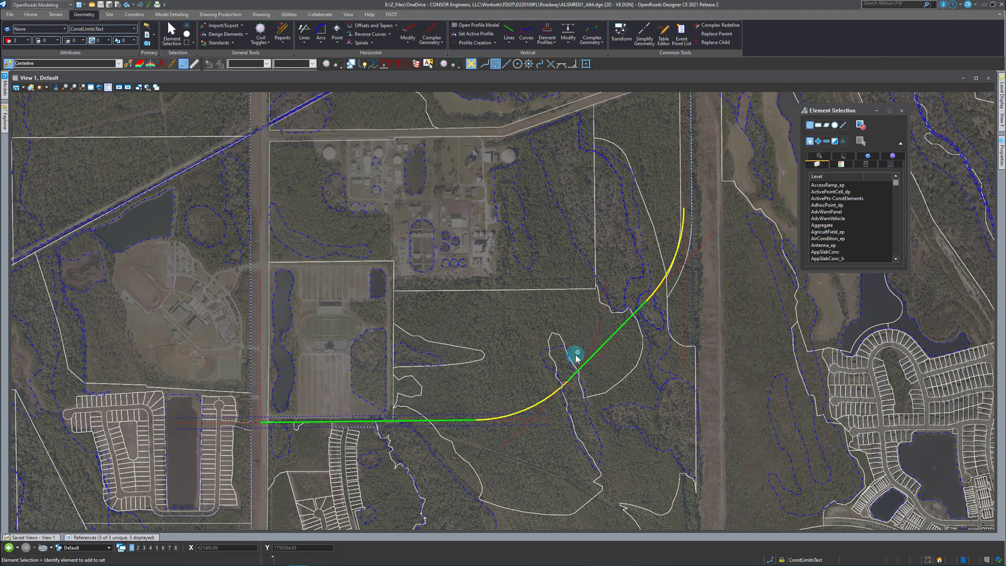
{"action": "left_click", "coordinate": [600, 334]}
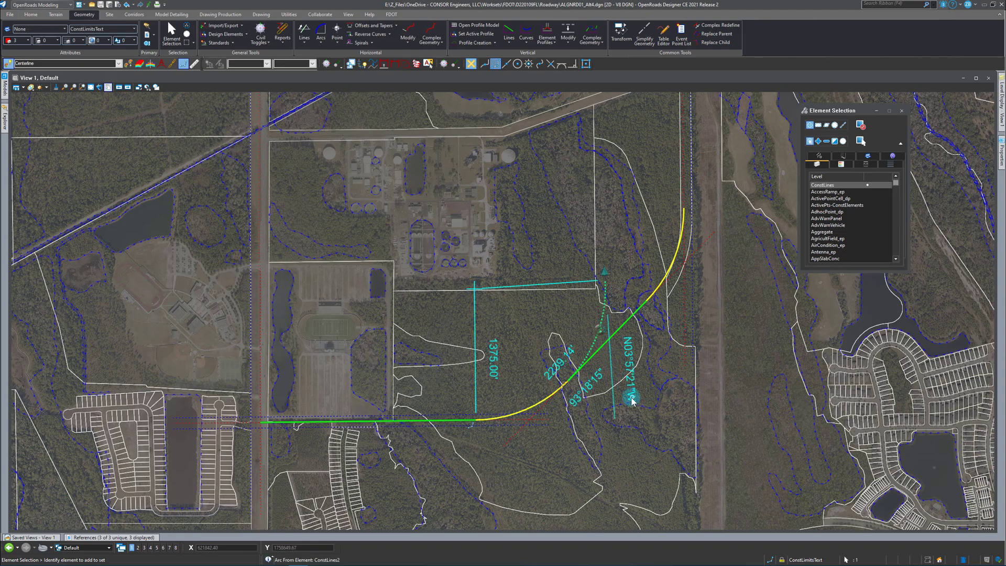
{"action": "left_click", "coordinate": [495, 358]}
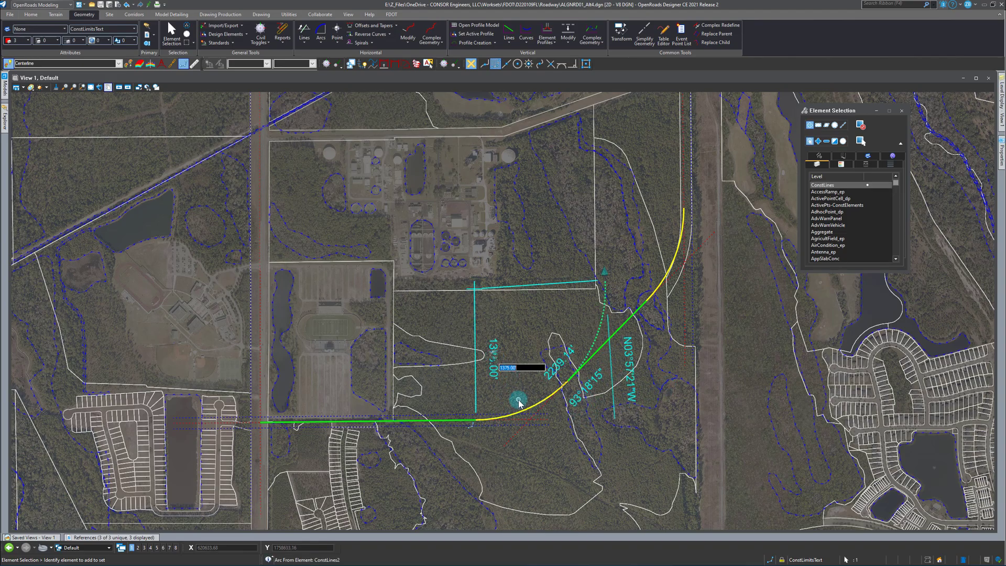
{"action": "type", "text": "2100"}
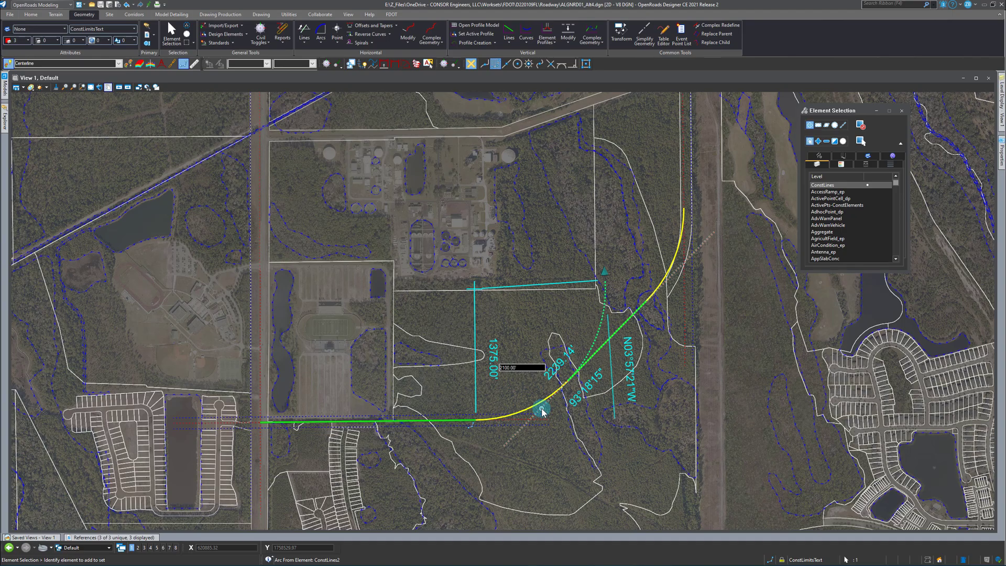
{"action": "key", "text": "Return"}
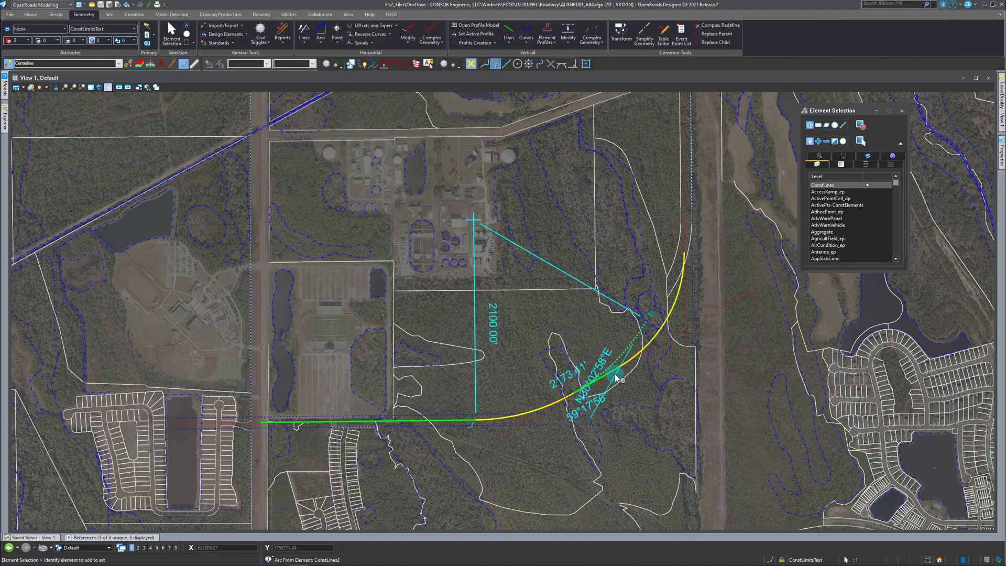
{"action": "left_click", "coordinate": [572, 318]}
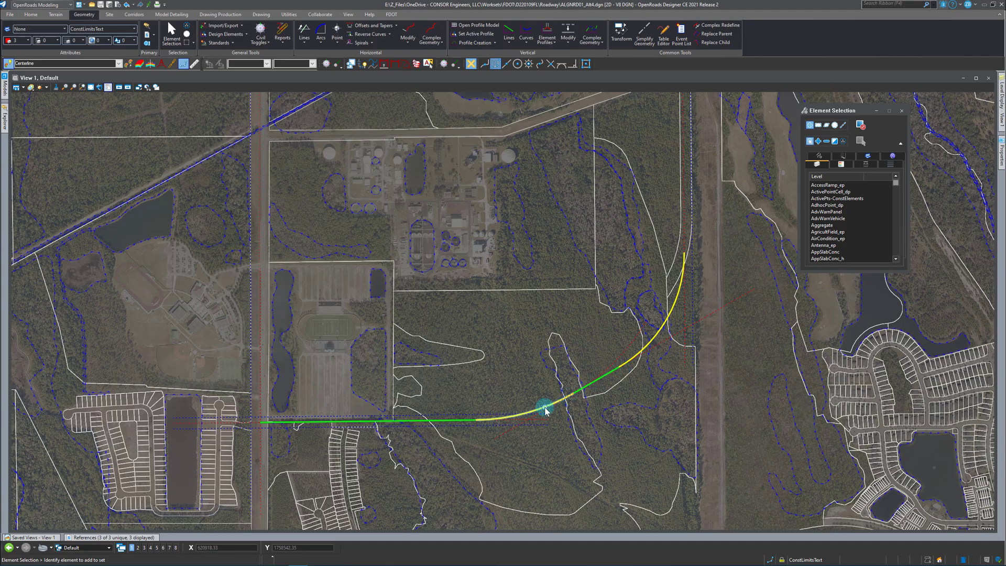
Select the first centerline arc at the east end of the west tangent.
{"action": "left_click", "coordinate": [531, 415]}
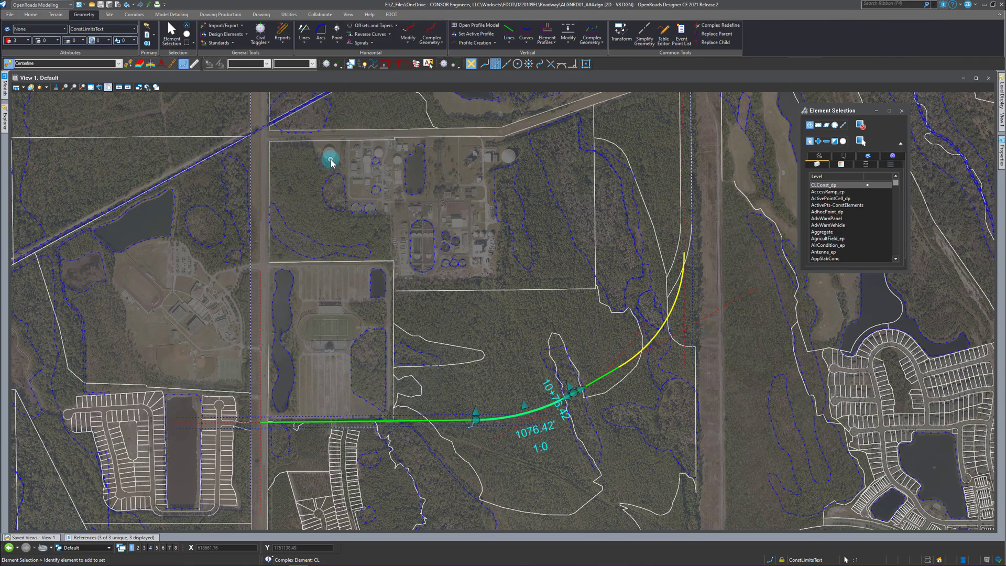
Undo the last in-place radius edit of the red dashed construction arc beneath the first centerline curve.
{"action": "left_click", "coordinate": [321, 31]}
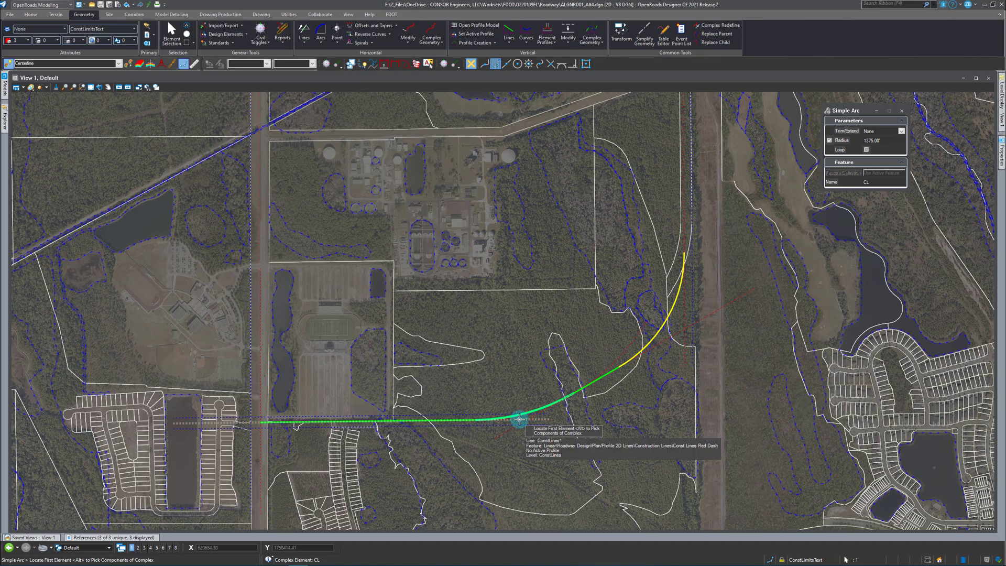
{"action": "key", "text": "Escape"}
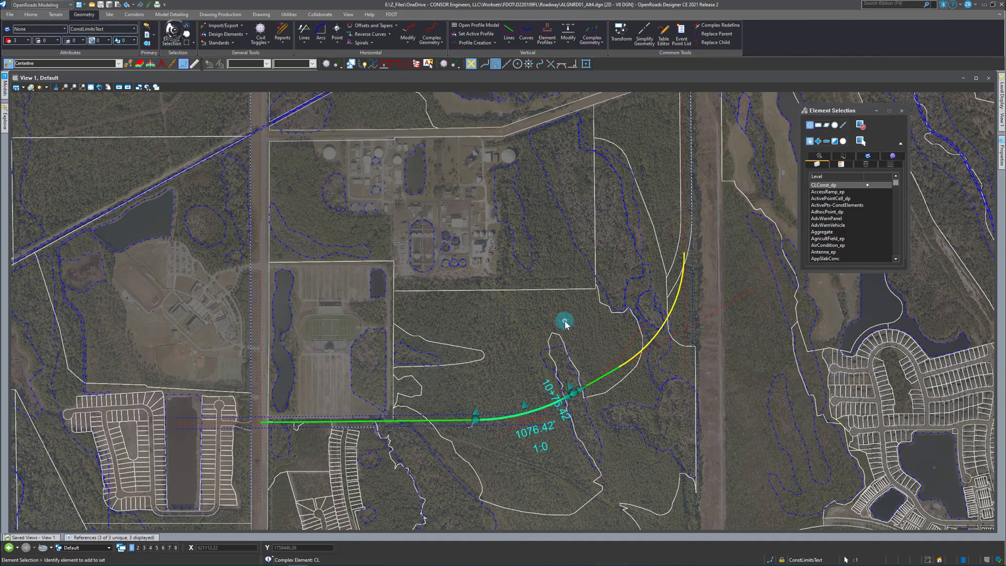
{"action": "key", "text": "ctrl+z"}
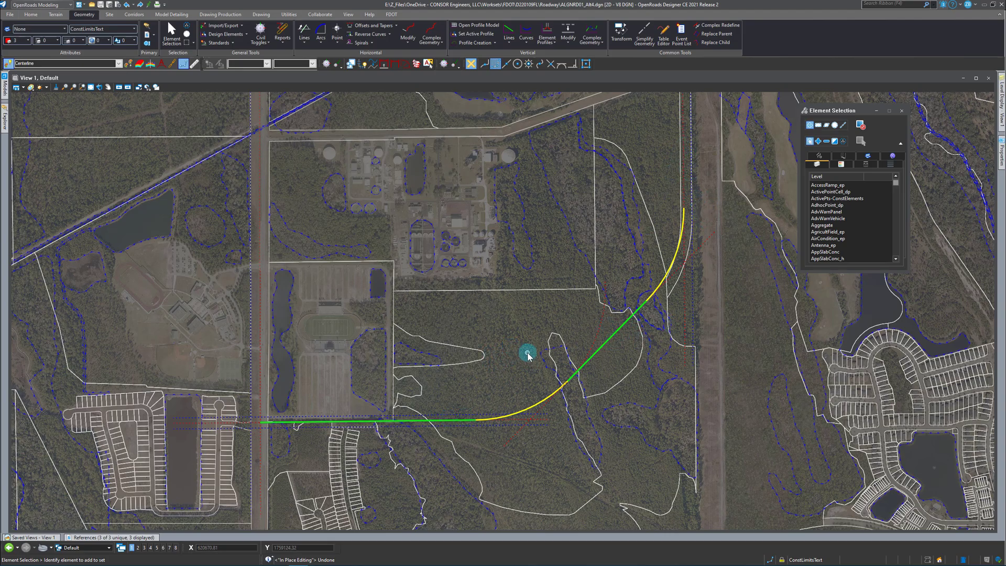
Try a 2100 ft radius simple arc between the east-west and north-south construction lines without trimming, and remove it.
{"action": "left_click", "coordinate": [320, 29]}
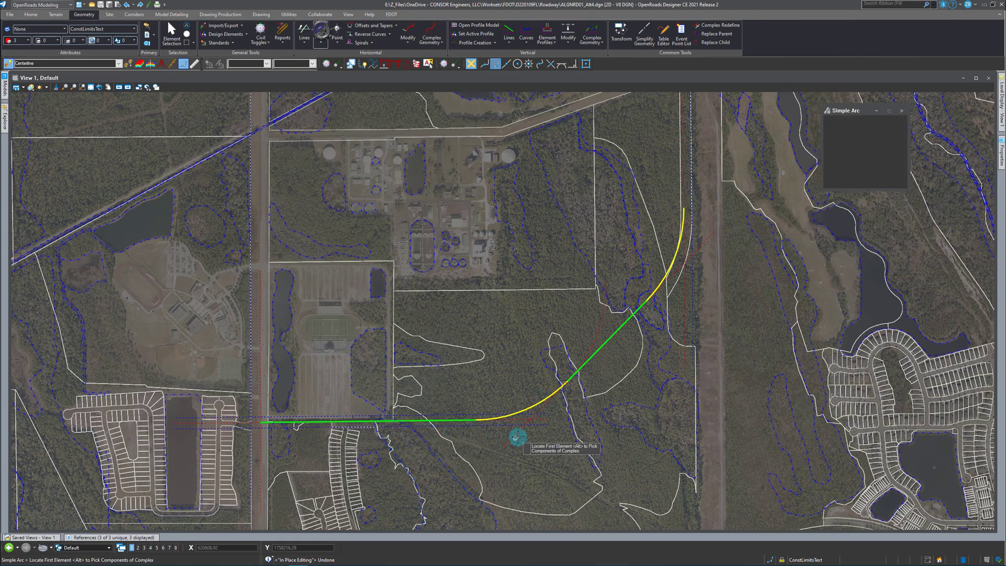
{"action": "left_click", "coordinate": [516, 418]}
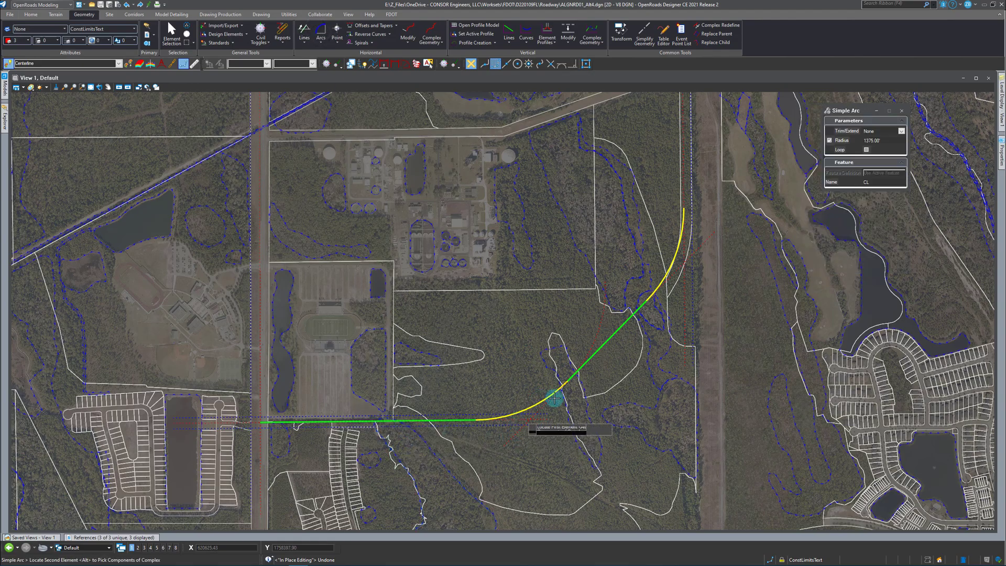
{"action": "left_click", "coordinate": [688, 181]}
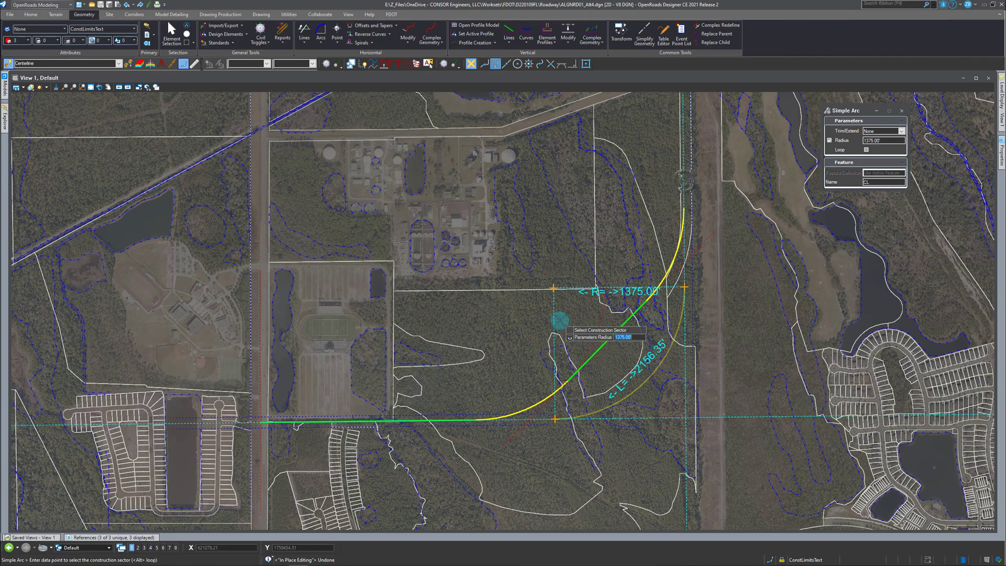
{"action": "type", "text": "2"}
{"action": "key", "text": "Return"}
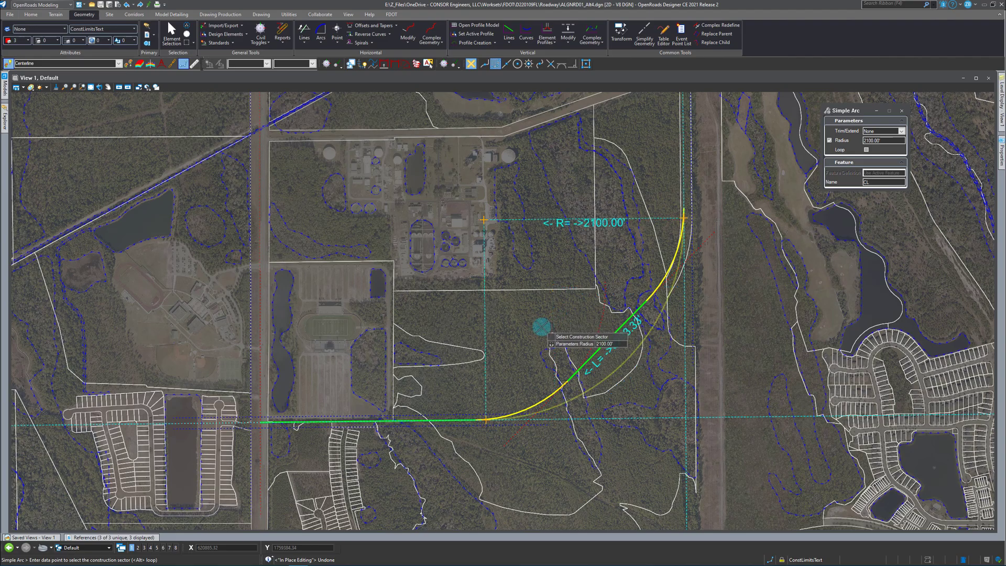
{"action": "left_click", "coordinate": [541, 328]}
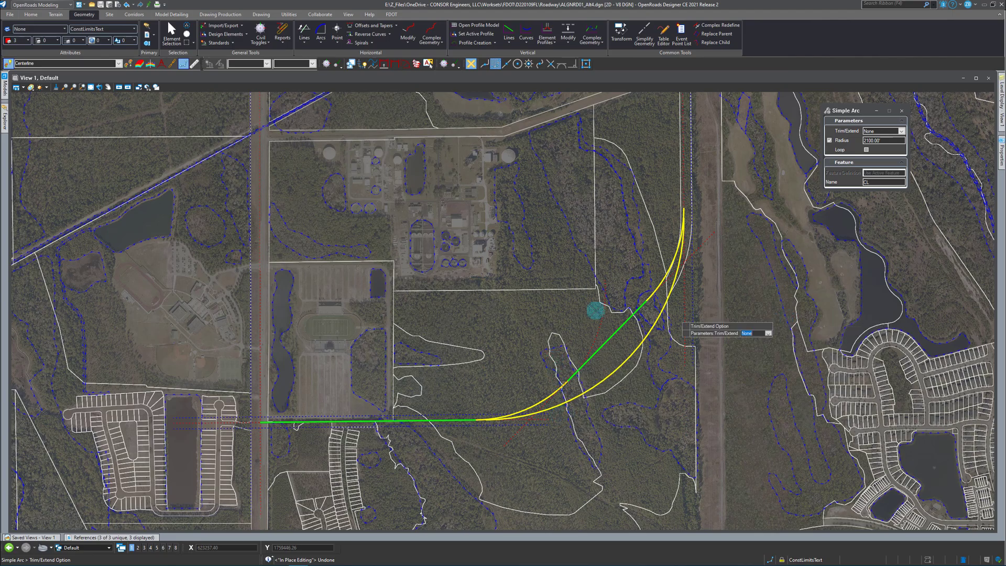
{"action": "left_click", "coordinate": [172, 32]}
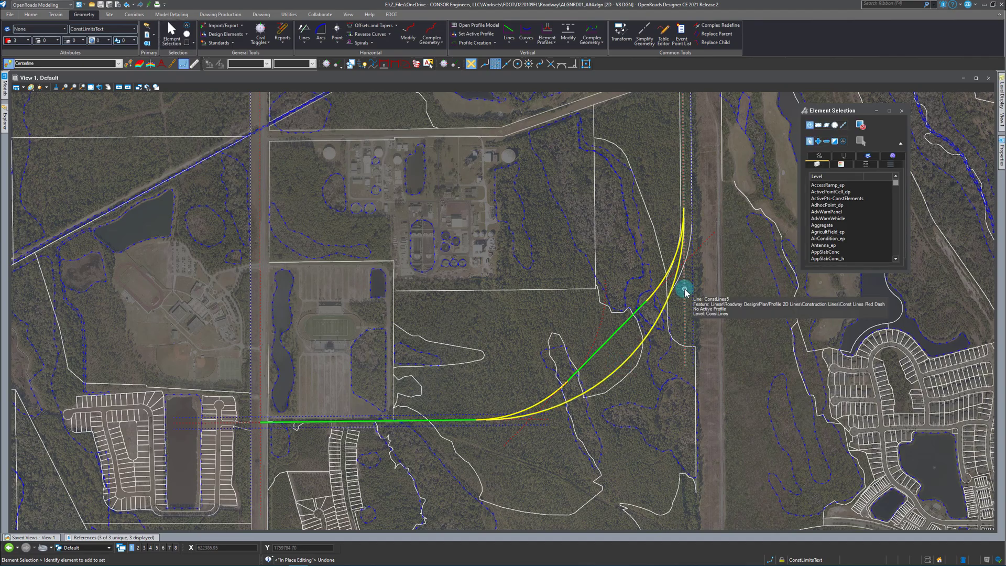
{"action": "left_click", "coordinate": [628, 368]}
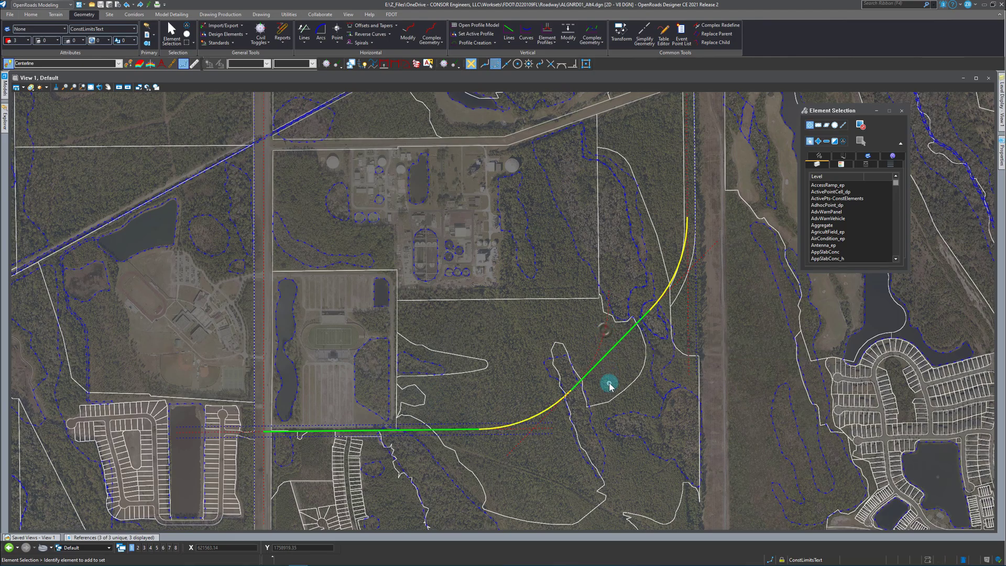
Set the length of the red dashed construction arc beneath the first centerline curve to 2200 ft.
{"action": "left_click", "coordinate": [607, 326]}
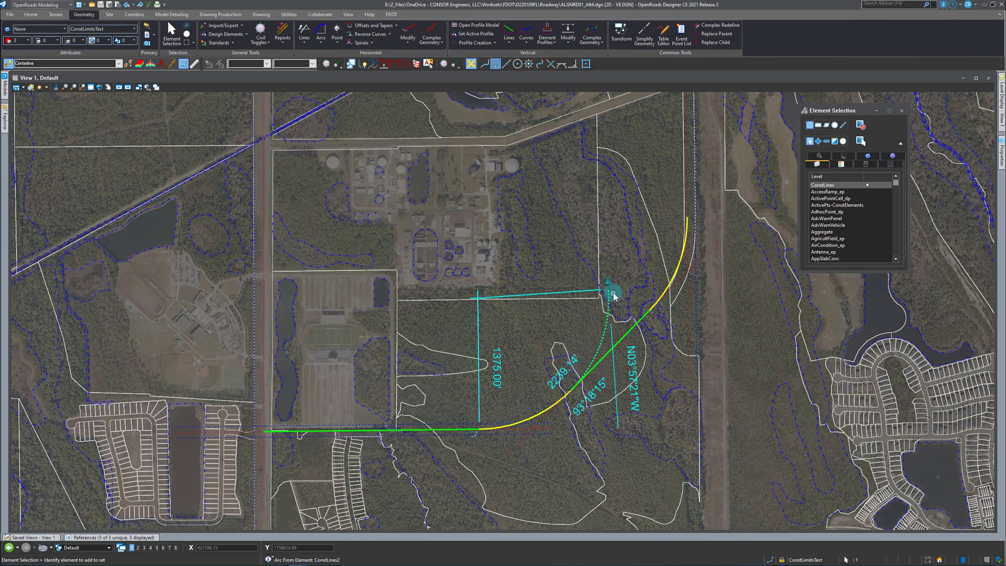
{"action": "mouse_move", "coordinate": [610, 291]}
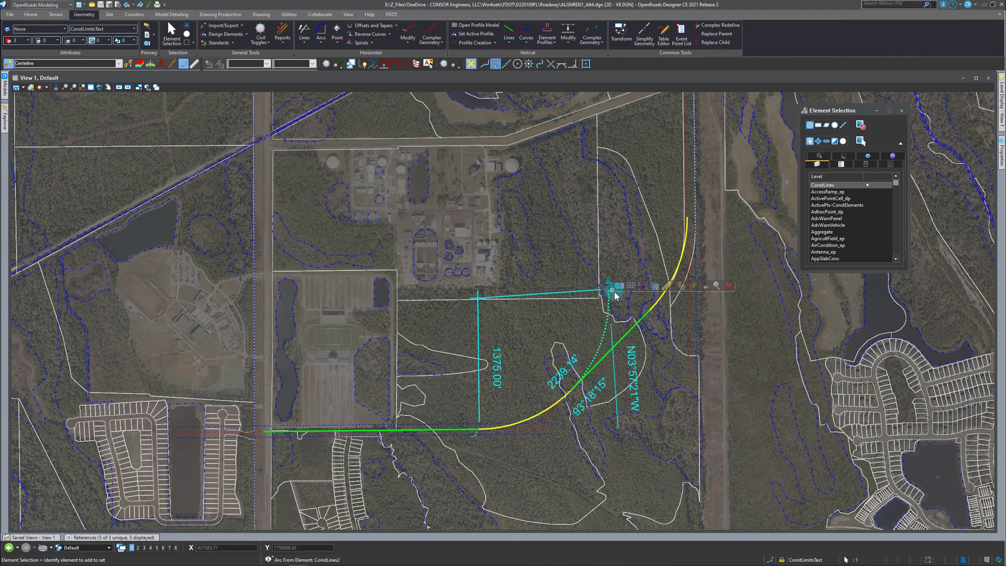
{"action": "left_click", "coordinate": [563, 373]}
{"action": "type", "text": "2"}
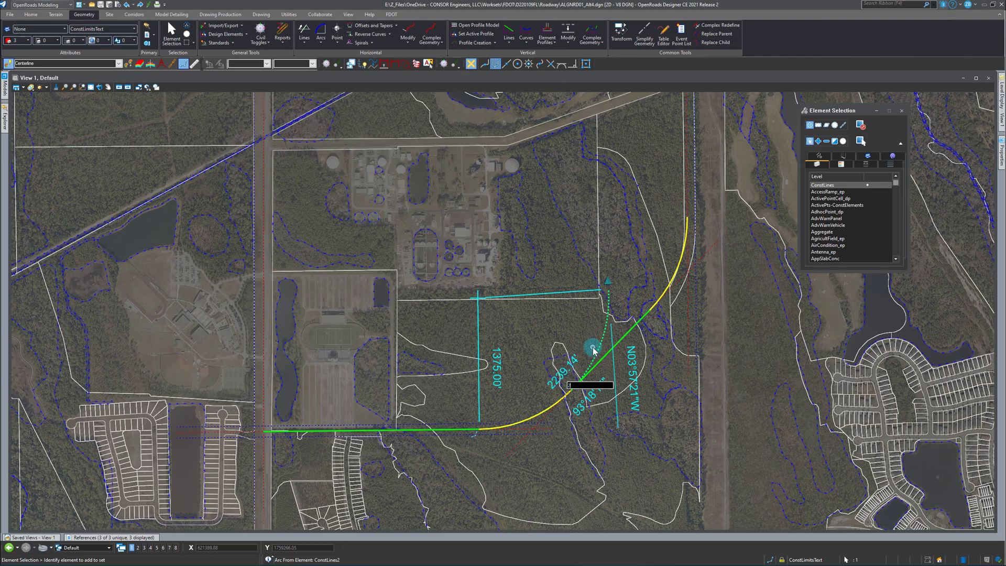
{"action": "type", "text": "200"}
{"action": "key", "text": "Return"}
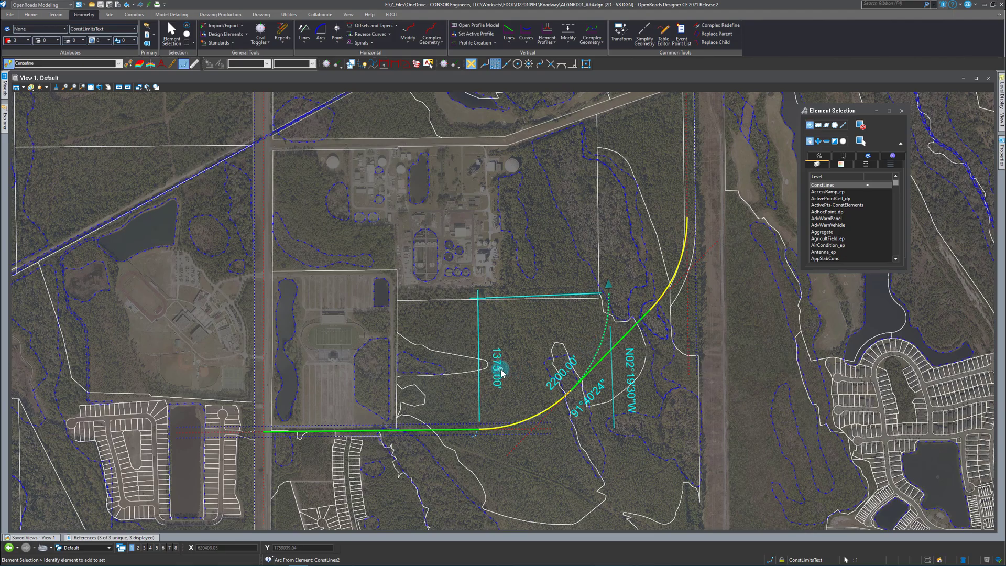
{"action": "left_click", "coordinate": [508, 331]}
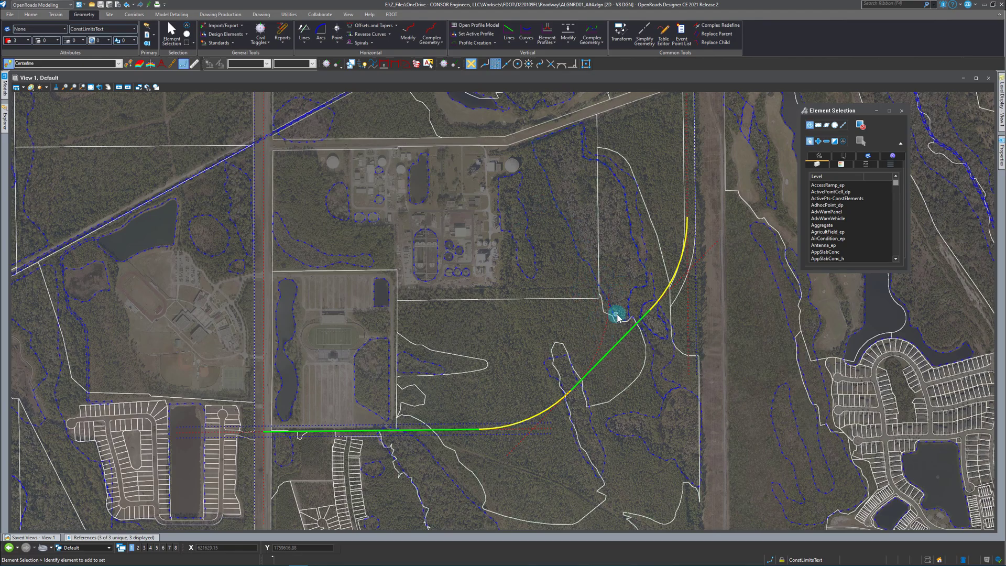
Move the east-west construction line north onto the road above the treatment plant.
{"action": "left_click", "coordinate": [479, 425]}
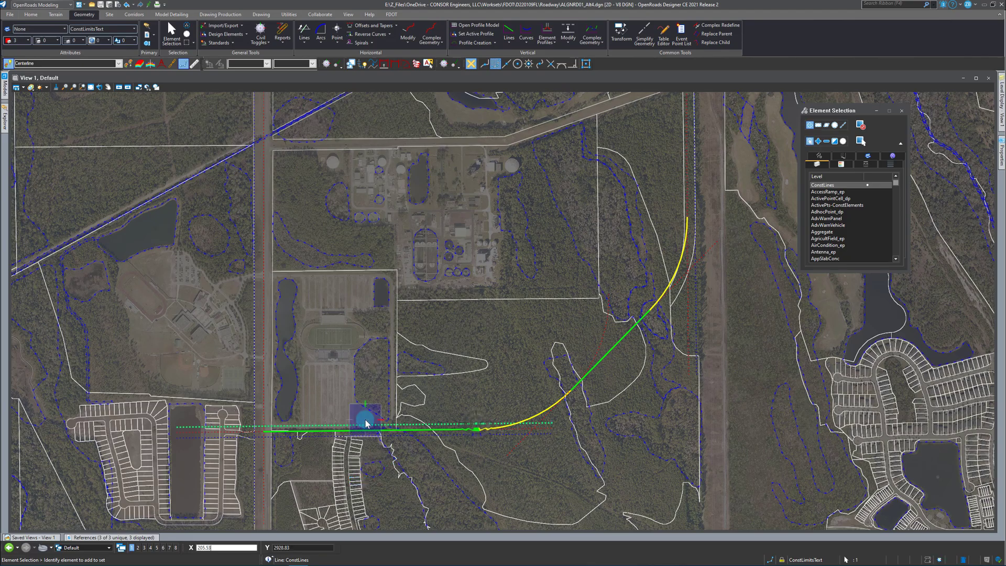
{"action": "left_click", "coordinate": [365, 424]}
{"action": "scroll", "coordinate": [352, 143], "scroll_direction": "up", "scroll_amount": 2}
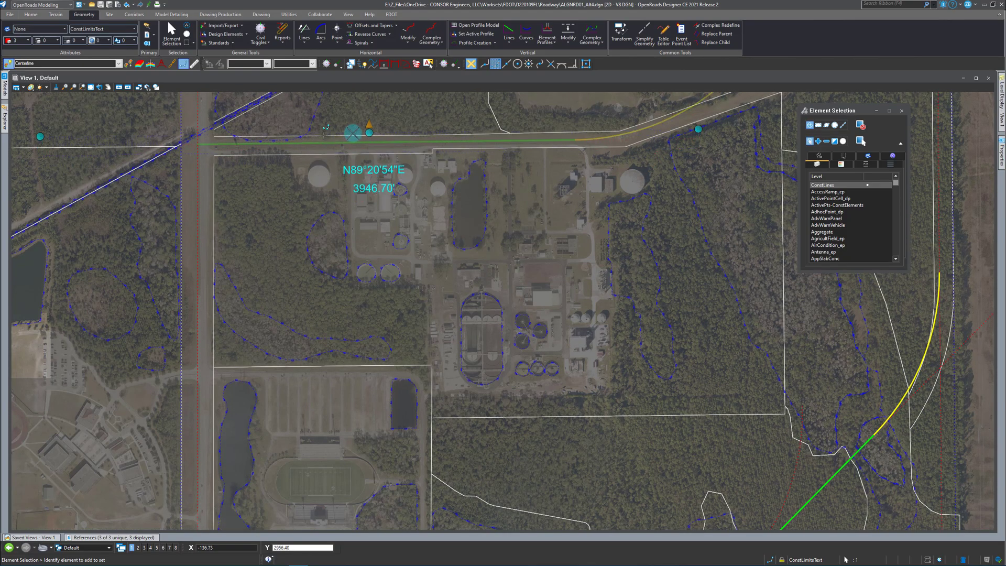
{"action": "scroll", "coordinate": [399, 391], "scroll_direction": "down", "scroll_amount": 2}
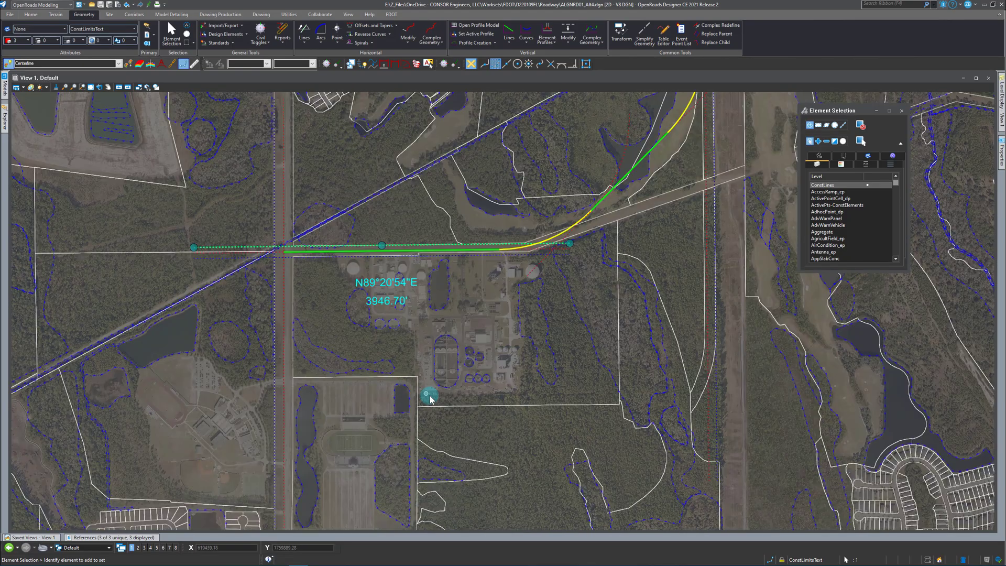
Examine the construction arc, the first centerline arc and the -82.50 offset north-south construction line at the alignment's new location.
{"action": "left_click", "coordinate": [621, 165]}
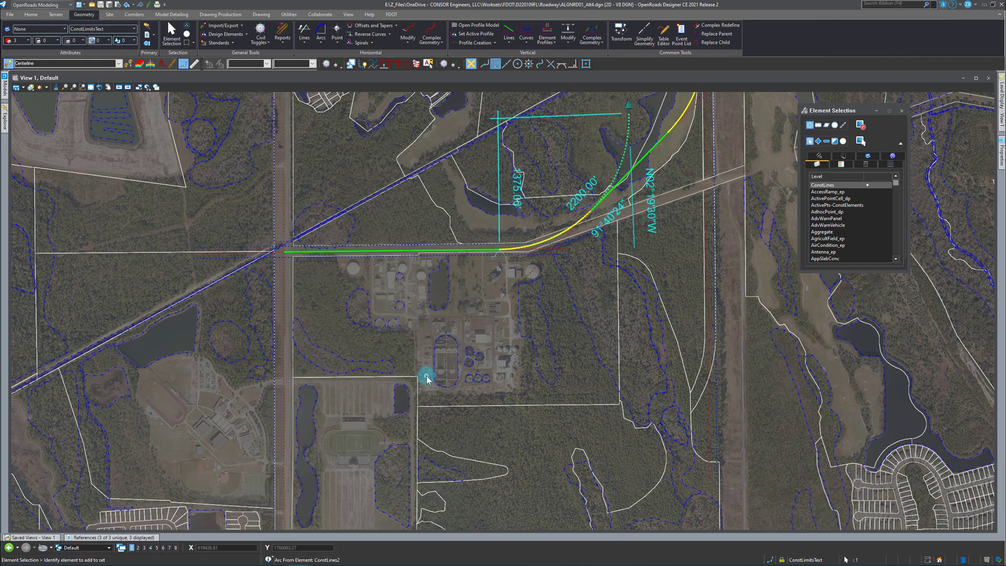
{"action": "left_click", "coordinate": [545, 242]}
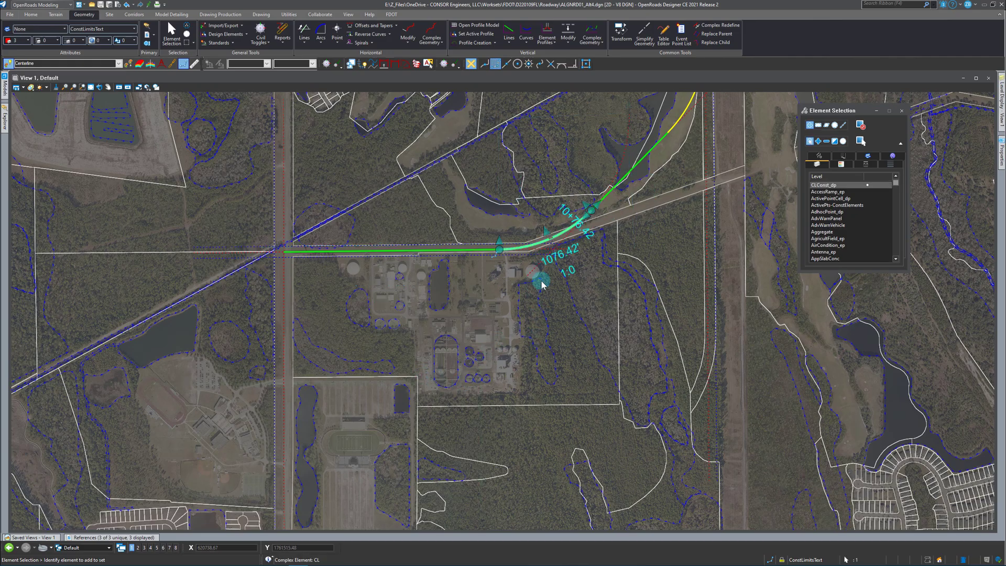
{"action": "scroll", "coordinate": [503, 356], "scroll_direction": "down", "scroll_amount": 1}
{"action": "scroll", "coordinate": [561, 297], "scroll_direction": "up", "scroll_amount": 3}
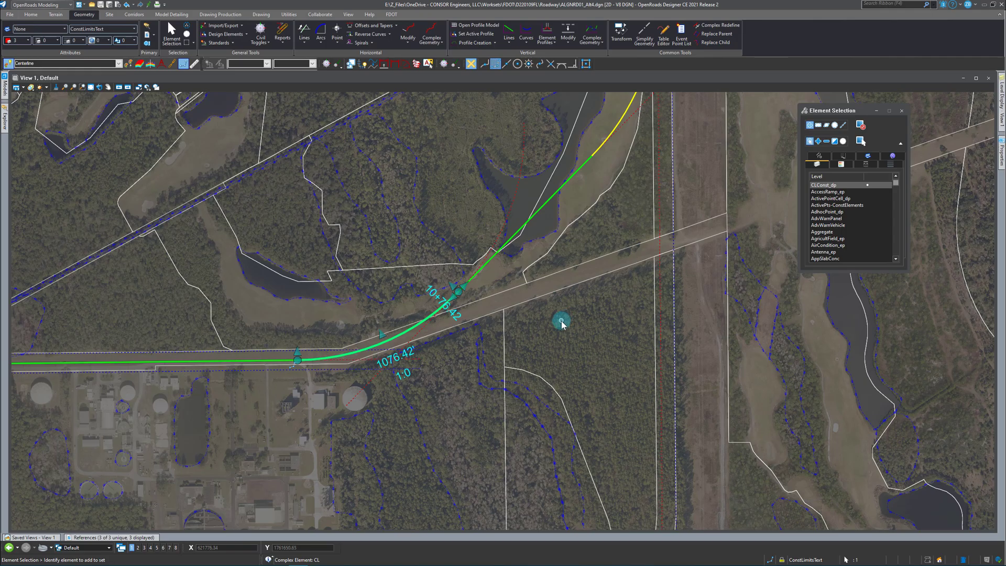
{"action": "scroll", "coordinate": [559, 354], "scroll_direction": "down", "scroll_amount": 1}
{"action": "scroll", "coordinate": [558, 354], "scroll_direction": "down", "scroll_amount": 1}
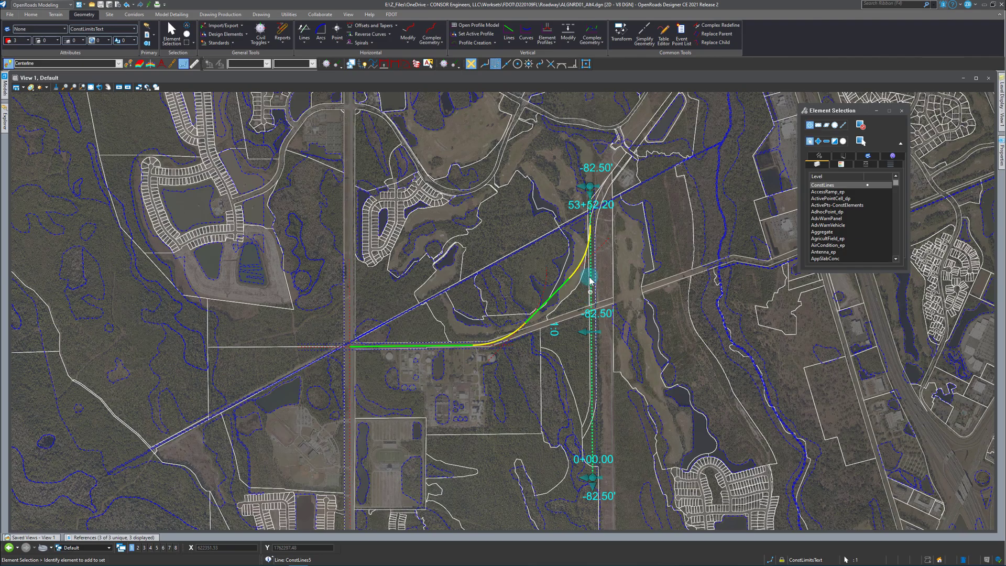
{"action": "key", "text": "Delete"}
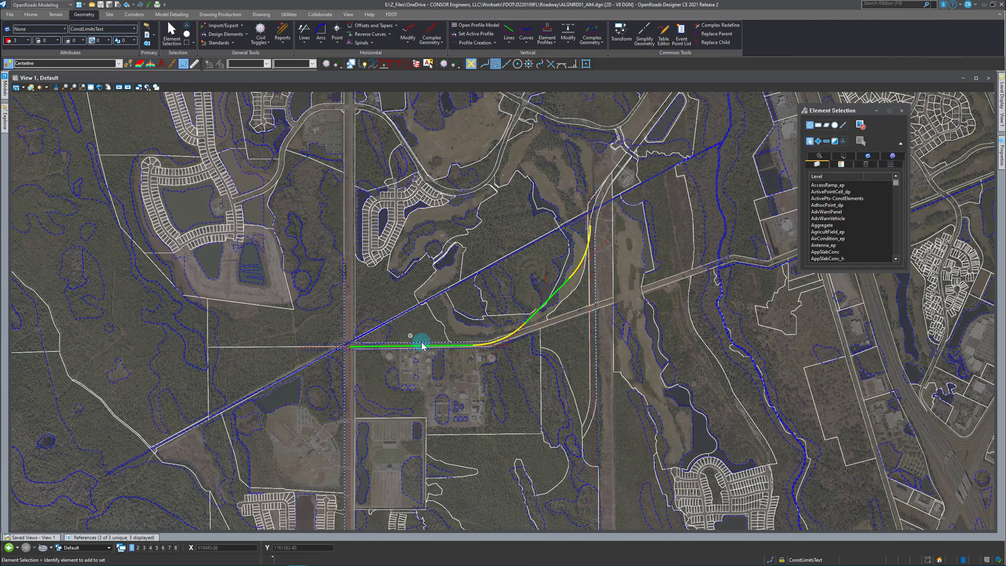
Adjust the bearing of the east-west construction line to follow the road's right-of-way, undoing the first attempt.
{"action": "scroll", "coordinate": [422, 349], "scroll_direction": "up", "scroll_amount": 3}
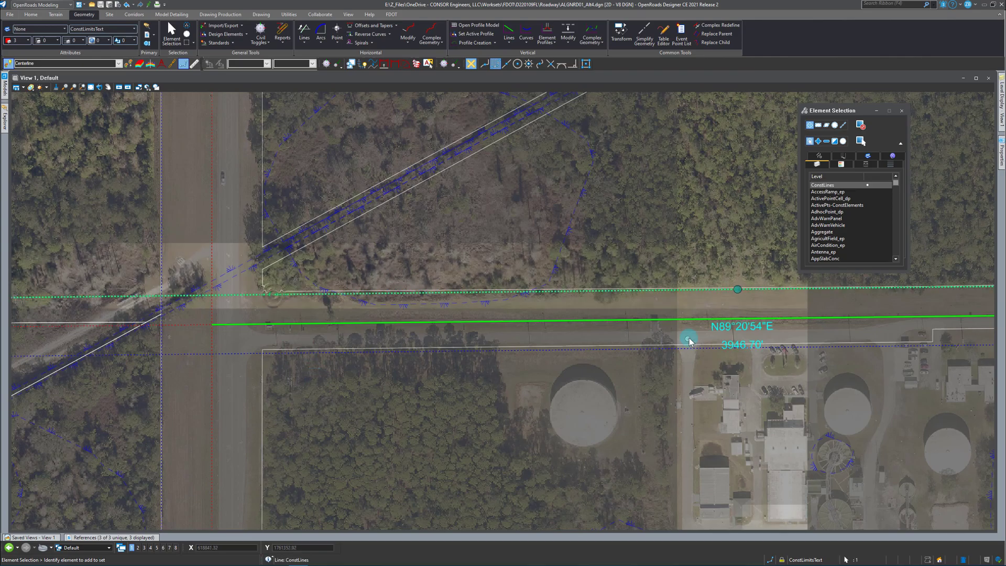
{"action": "left_click", "coordinate": [627, 296]}
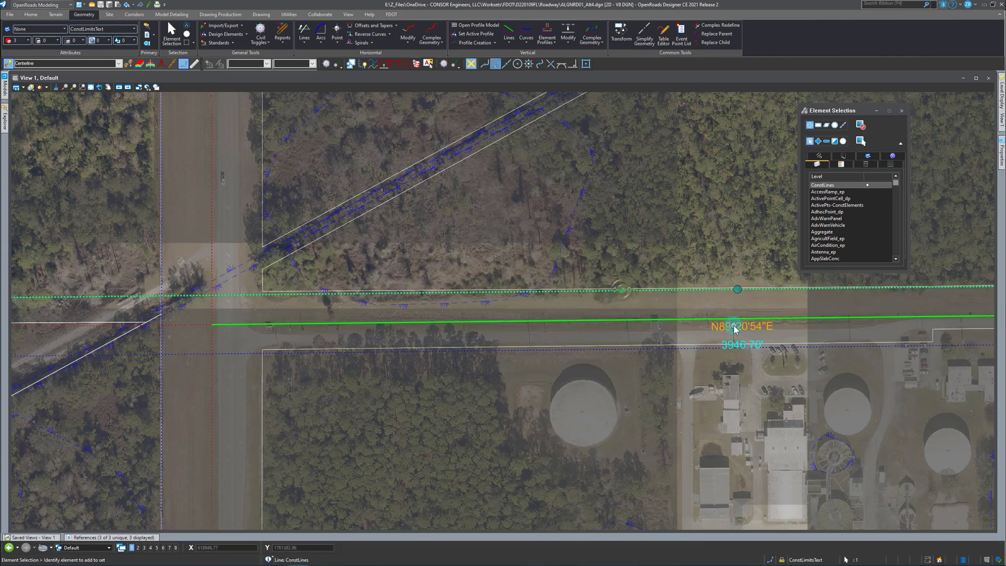
{"action": "left_click", "coordinate": [765, 353]}
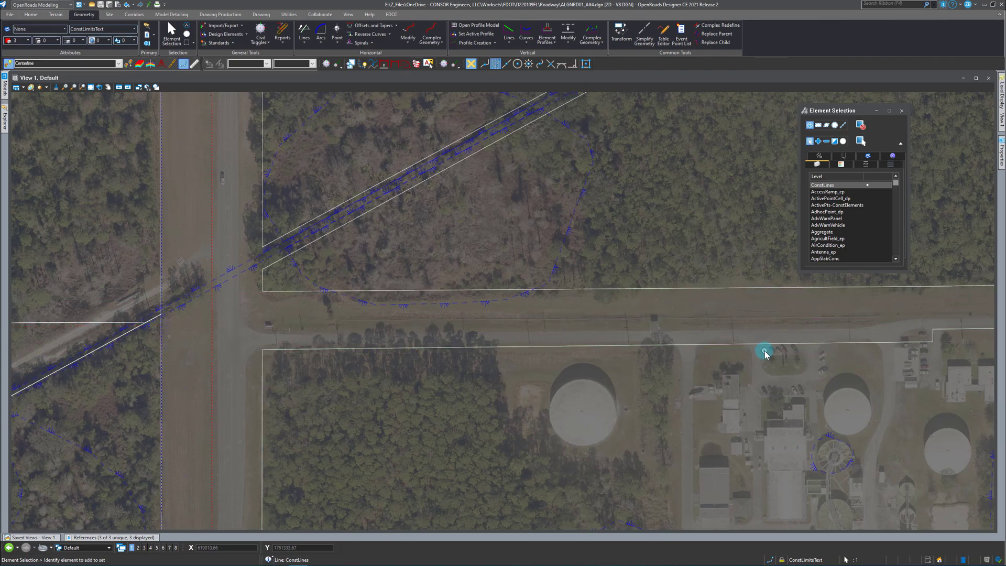
{"action": "left_click", "coordinate": [669, 313]}
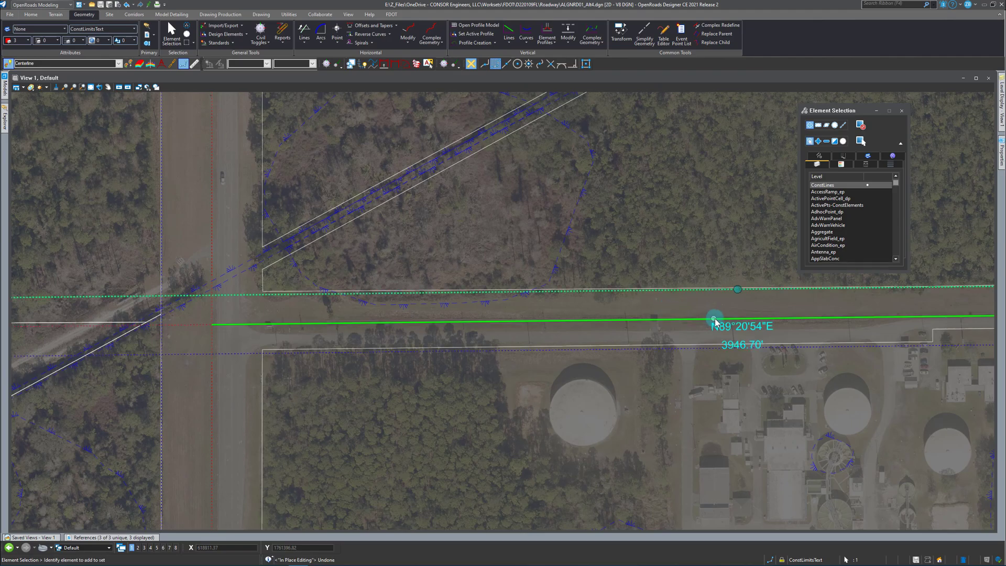
{"action": "left_click", "coordinate": [760, 343]}
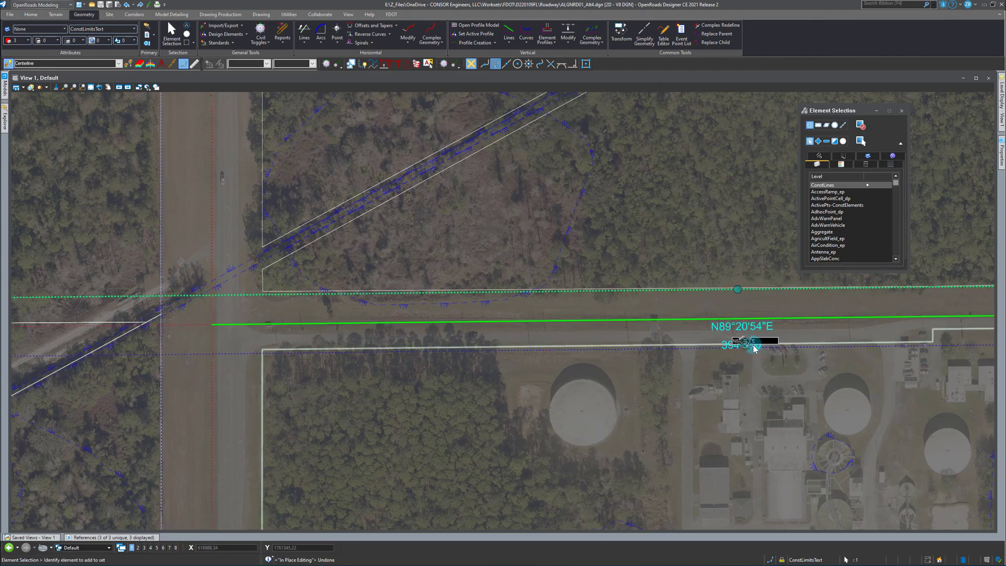
{"action": "left_click", "coordinate": [599, 258]}
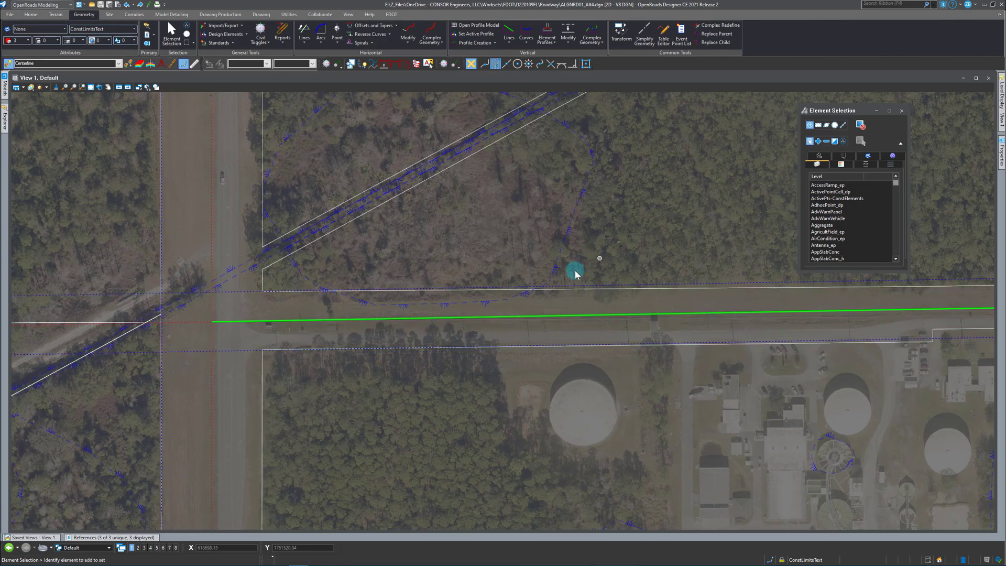
Set the length of the first centerline arc at the east end of the west tangent to 650 ft.
{"action": "scroll", "coordinate": [263, 393], "scroll_direction": "down", "scroll_amount": 5}
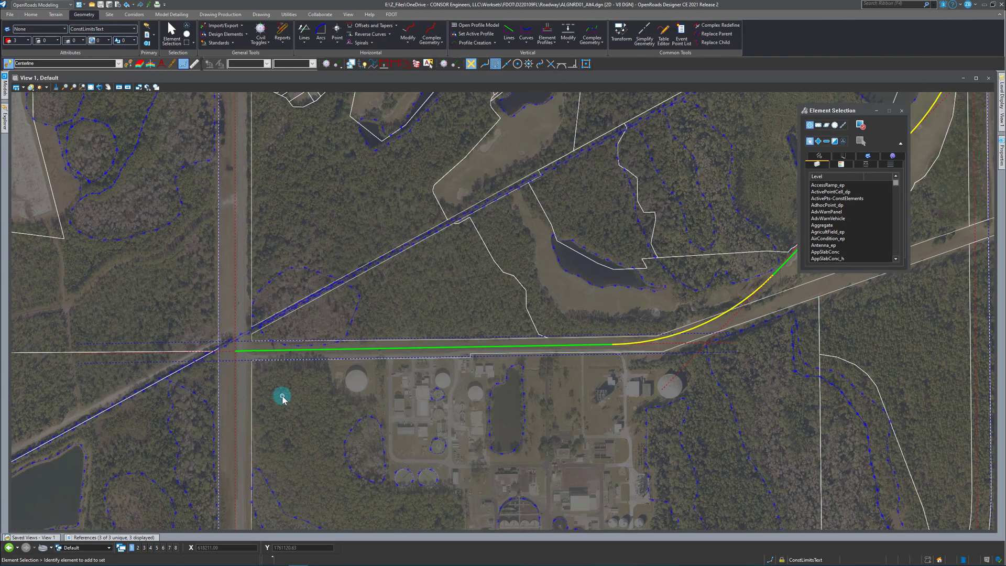
{"action": "scroll", "coordinate": [283, 399], "scroll_direction": "down", "scroll_amount": 3}
{"action": "scroll", "coordinate": [519, 352], "scroll_direction": "up", "scroll_amount": 5}
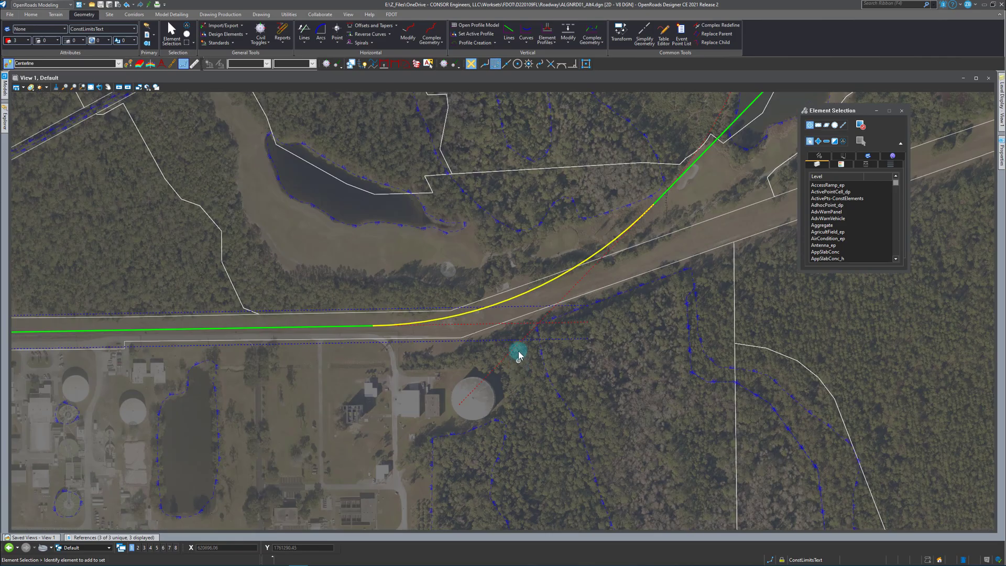
{"action": "left_click", "coordinate": [516, 299]}
{"action": "left_click", "coordinate": [529, 310]}
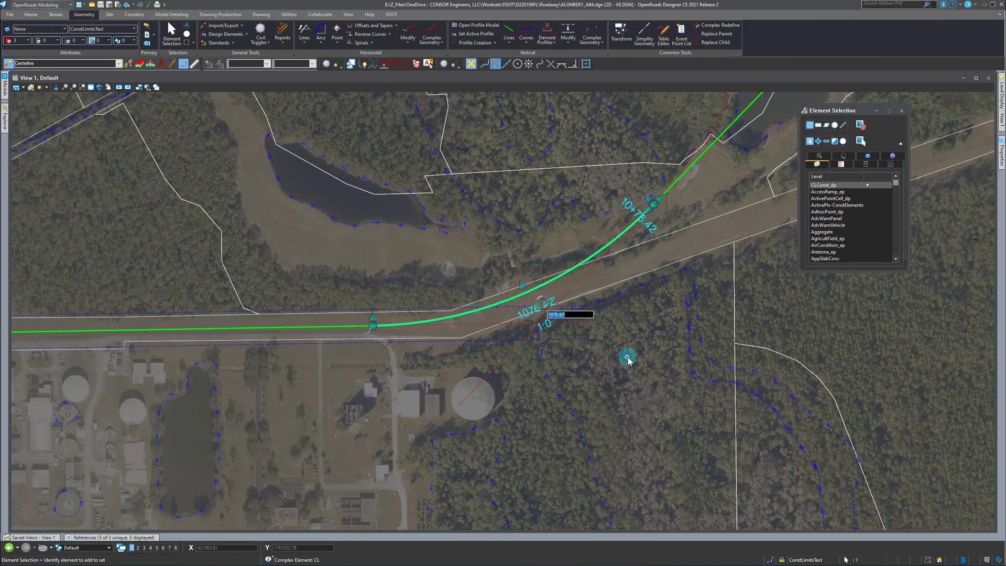
{"action": "key", "text": "Return"}
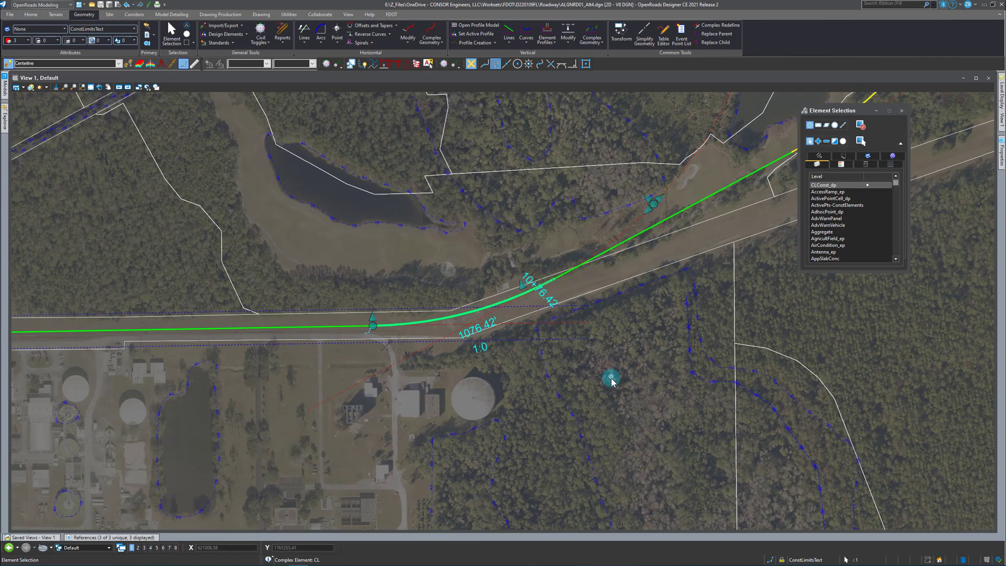
{"action": "scroll", "coordinate": [585, 409], "scroll_direction": "down", "scroll_amount": 1}
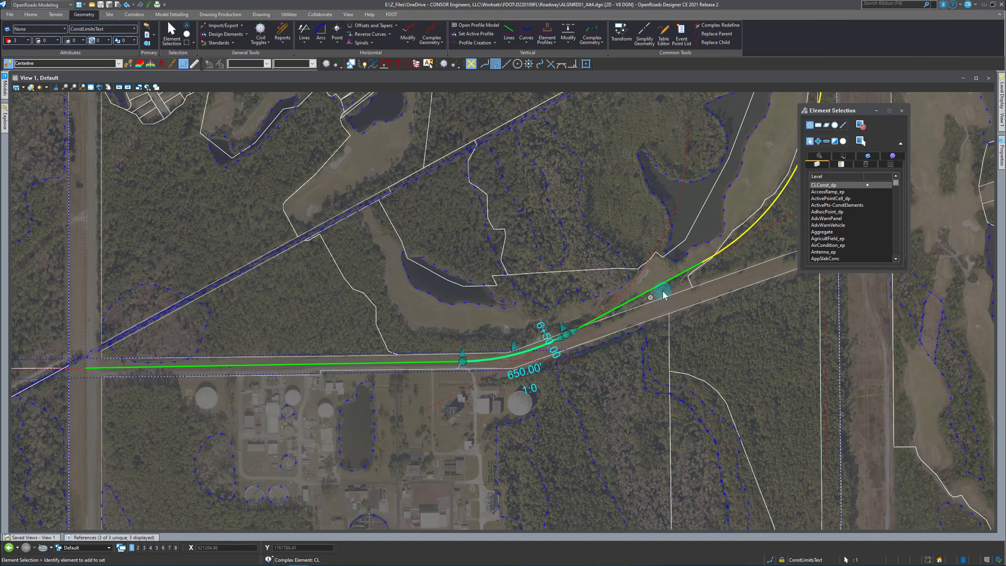
Examine the diagonal construction line between the two curves, clear the selection, and review the reshaped alignment against the surrounding roads and parcels.
{"action": "left_click", "coordinate": [741, 238]}
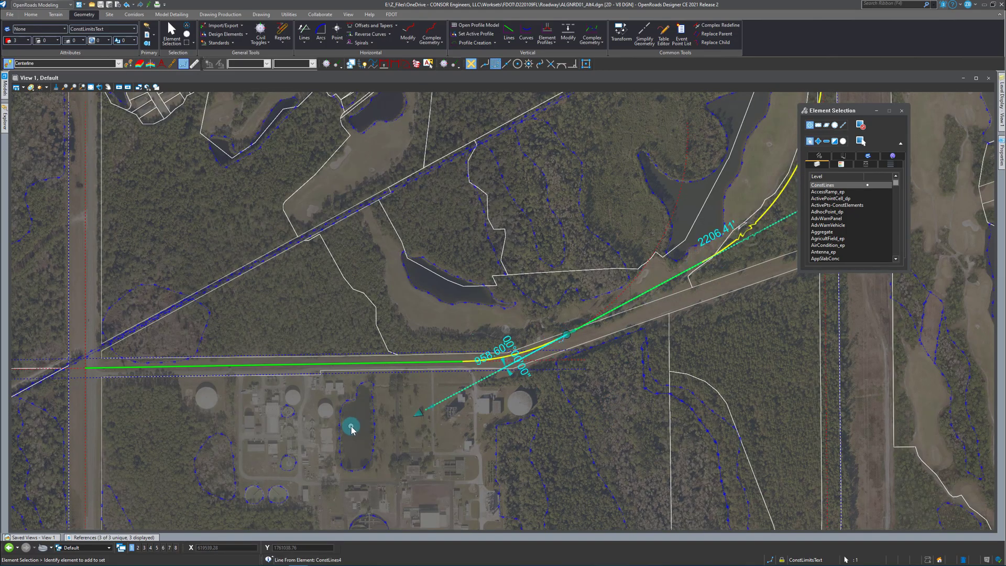
{"action": "scroll", "coordinate": [351, 428], "scroll_direction": "down", "scroll_amount": 1}
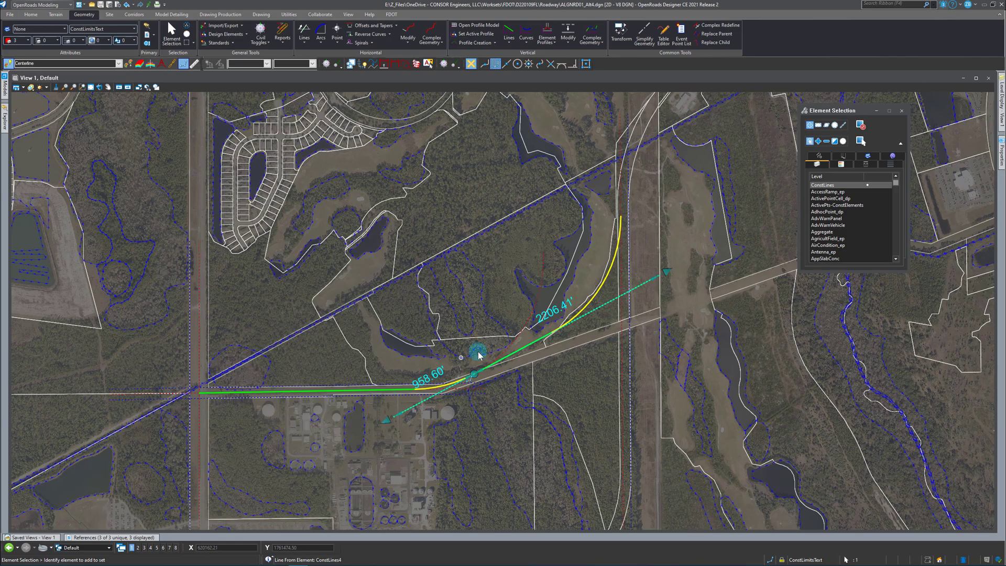
{"action": "left_click", "coordinate": [580, 278]}
{"action": "scroll", "coordinate": [278, 380], "scroll_direction": "up", "scroll_amount": 2}
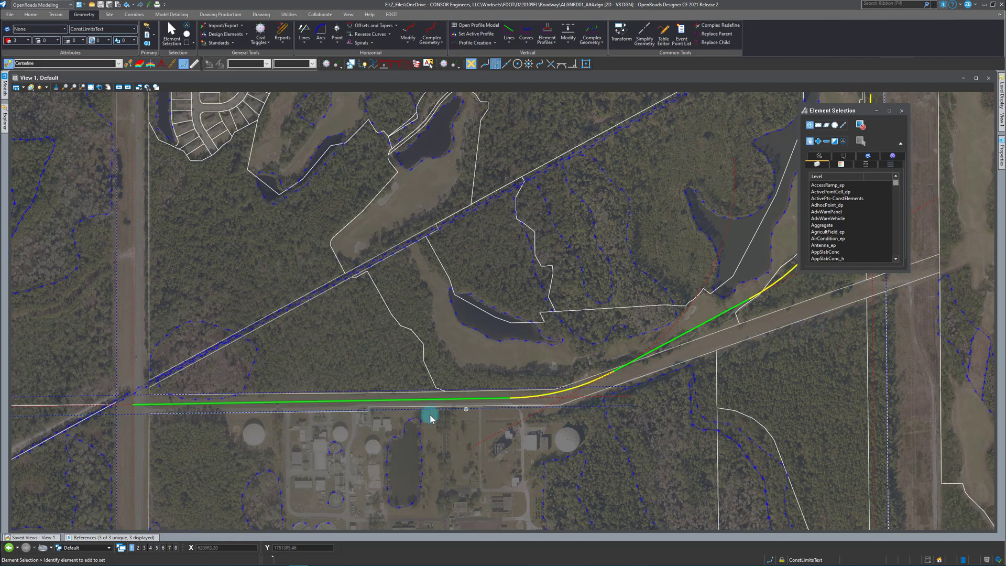
{"action": "scroll", "coordinate": [231, 434], "scroll_direction": "down", "scroll_amount": 2}
{"action": "scroll", "coordinate": [656, 355], "scroll_direction": "down", "scroll_amount": 3}
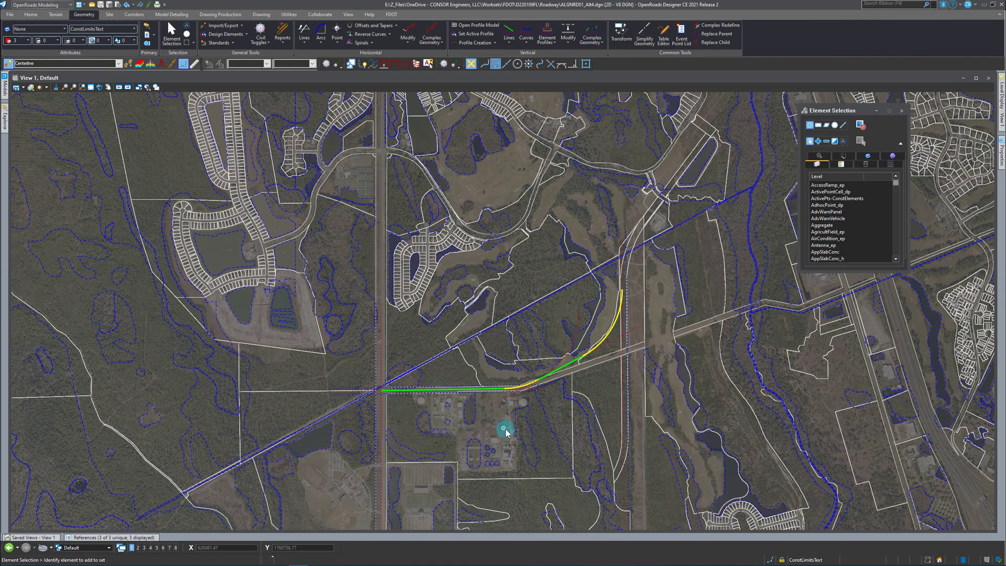
{"action": "scroll", "coordinate": [432, 403], "scroll_direction": "up", "scroll_amount": 2}
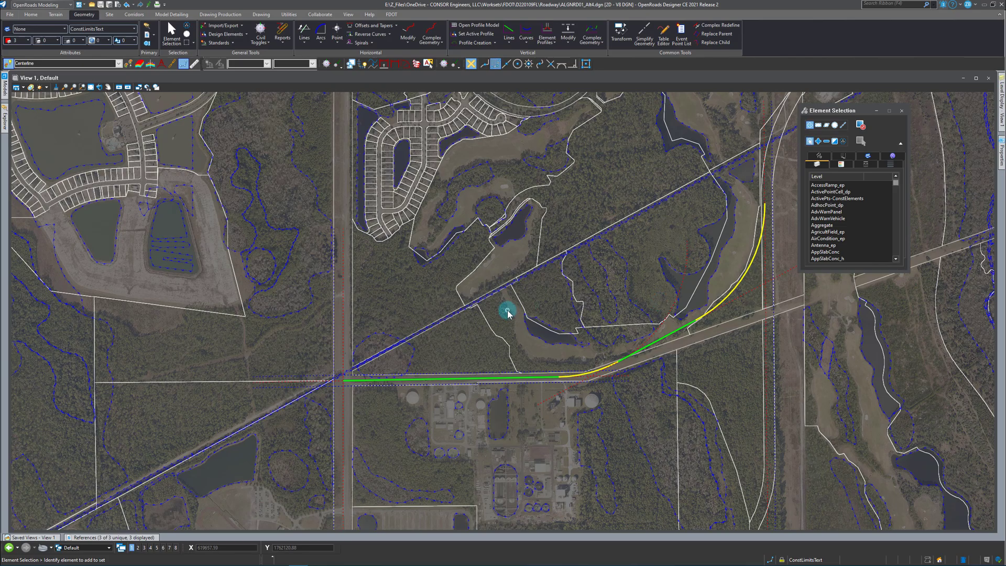
{"action": "scroll", "coordinate": [568, 273], "scroll_direction": "down", "scroll_amount": 2}
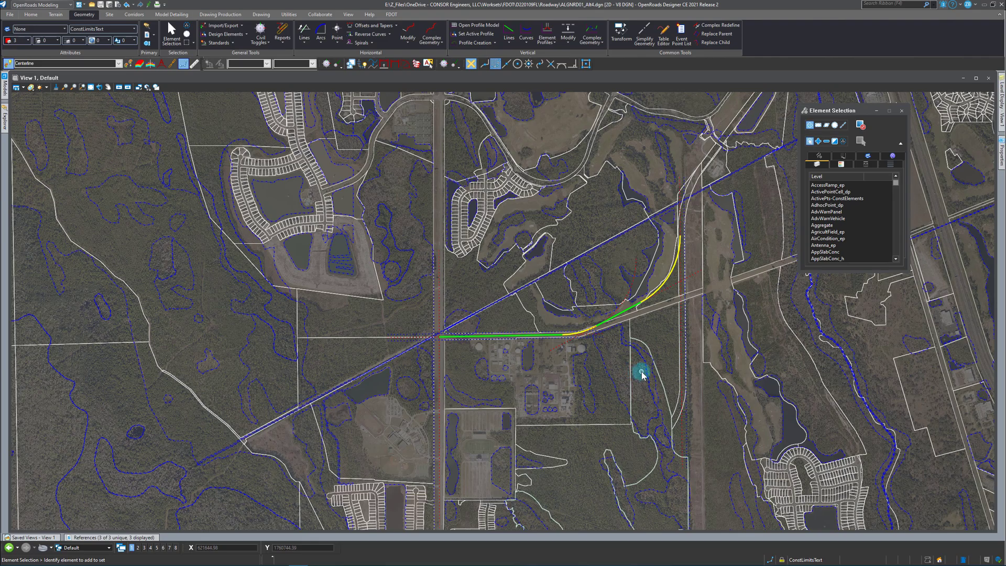
{"action": "scroll", "coordinate": [586, 325], "scroll_direction": "down", "scroll_amount": 2}
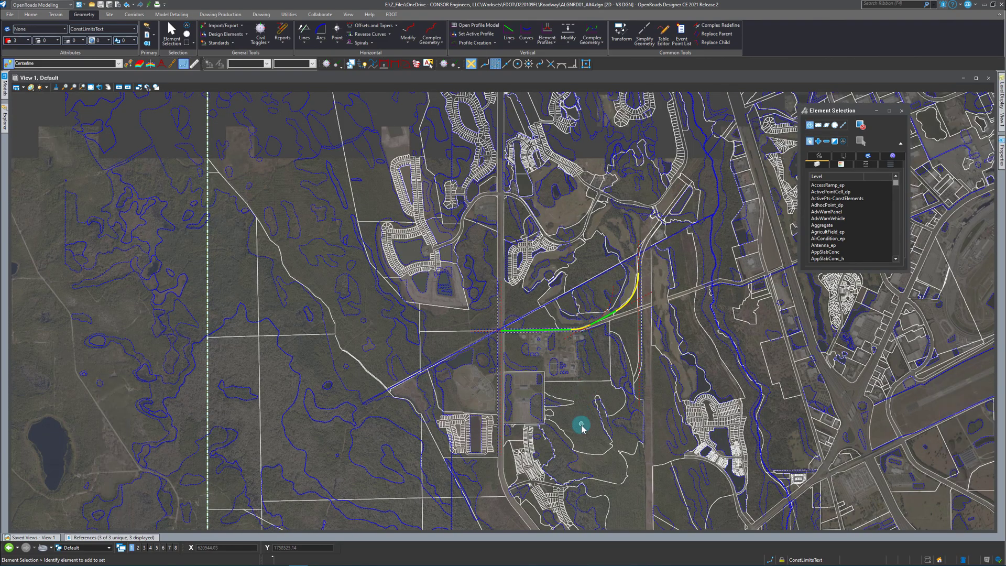
{"action": "scroll", "coordinate": [581, 422], "scroll_direction": "up", "scroll_amount": 2}
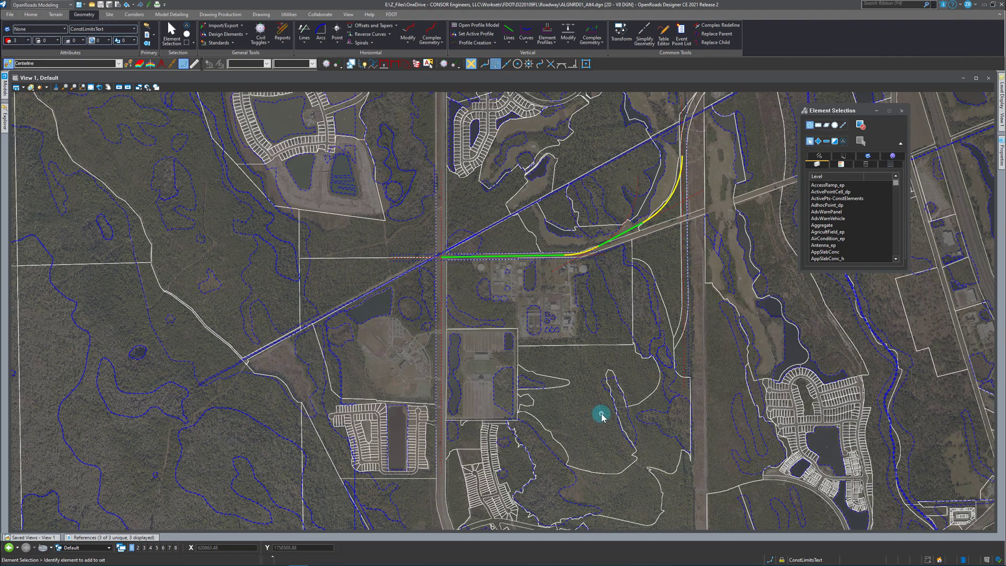